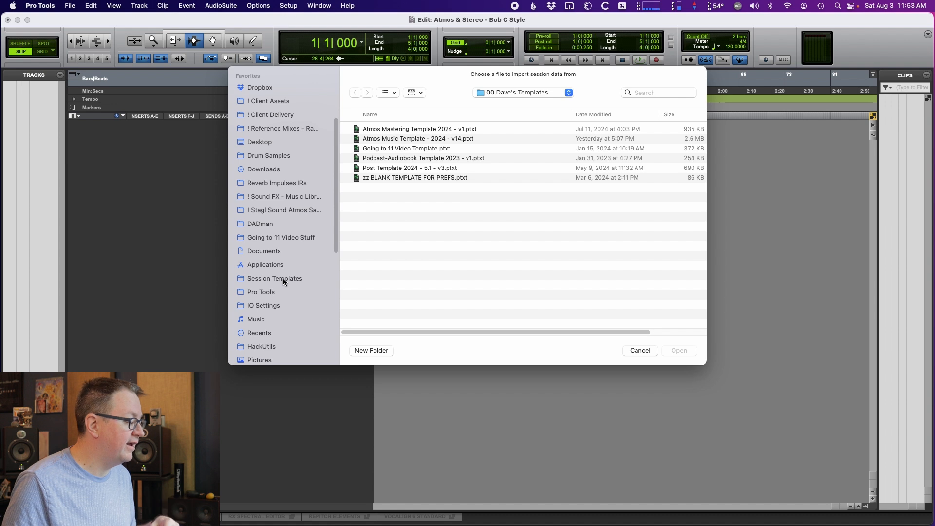
Open Atmos Music Template - 2024 - v14.ptxt as the source for importing session data.
left_click(388, 130)
double_click(389, 129)
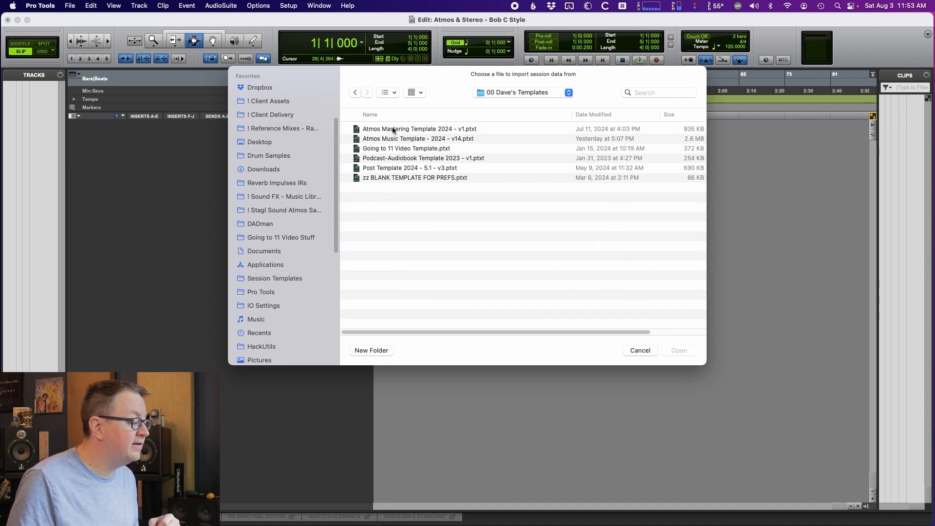
left_click(394, 138)
left_click(682, 352)
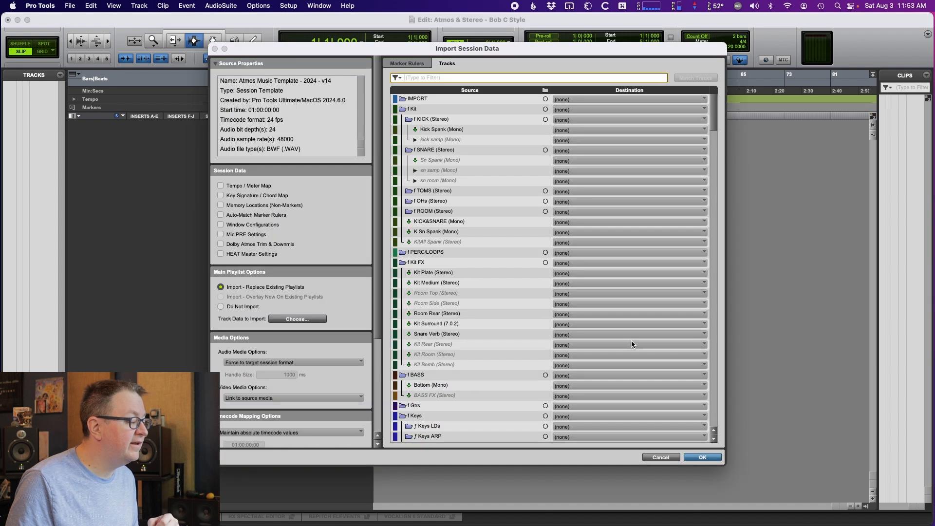
Import the Internal Renderer folder with its 5.1 ReRender, 2.0 Direct and BIN tracks as new tracks, and collapse the folder.
scroll(431, 266, "down", 15)
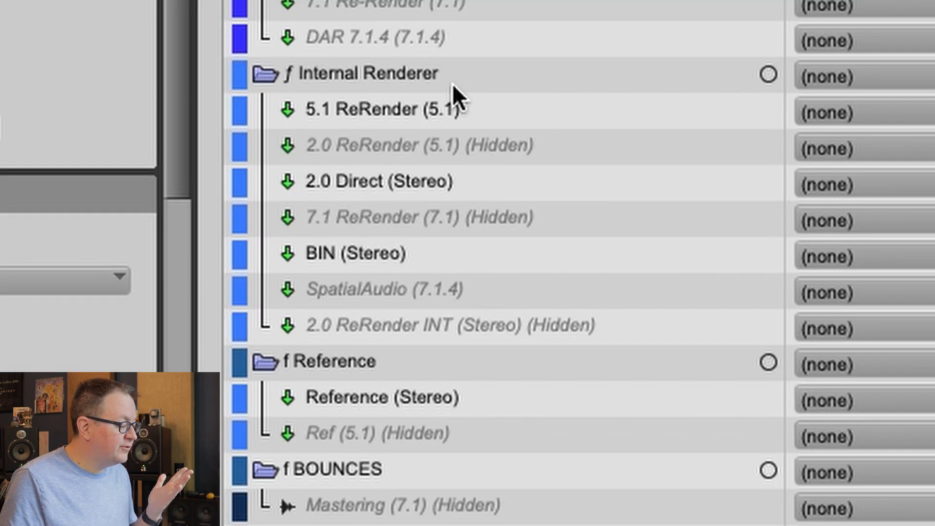
left_click(440, 66)
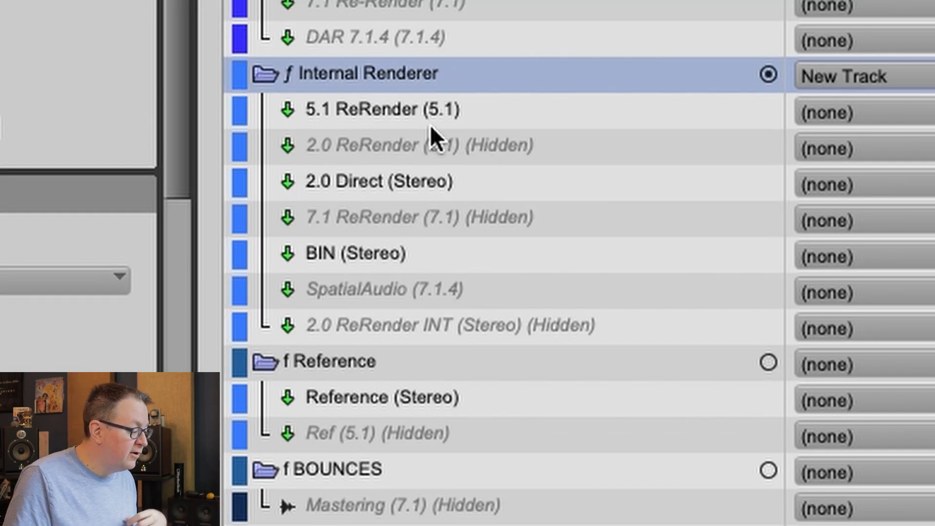
left_click(419, 111, "shift")
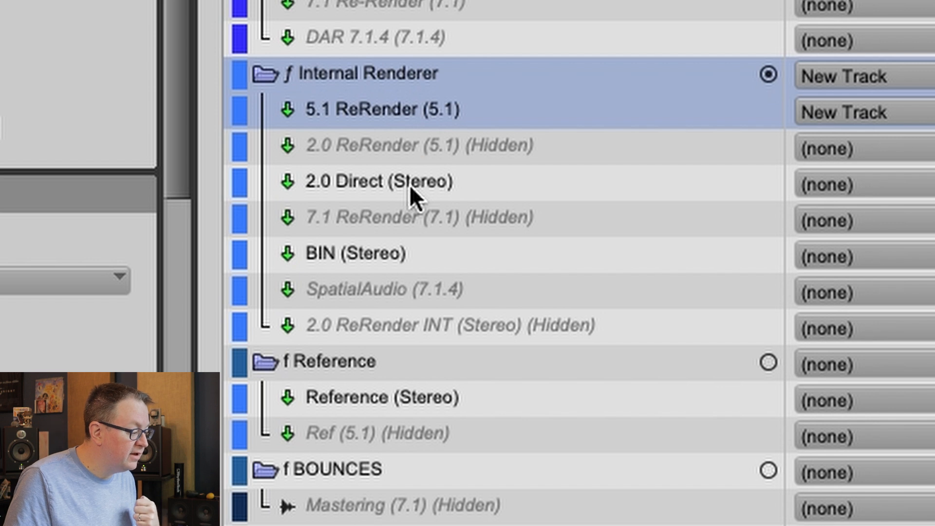
left_click(411, 187, "shift")
left_click(423, 255, "shift")
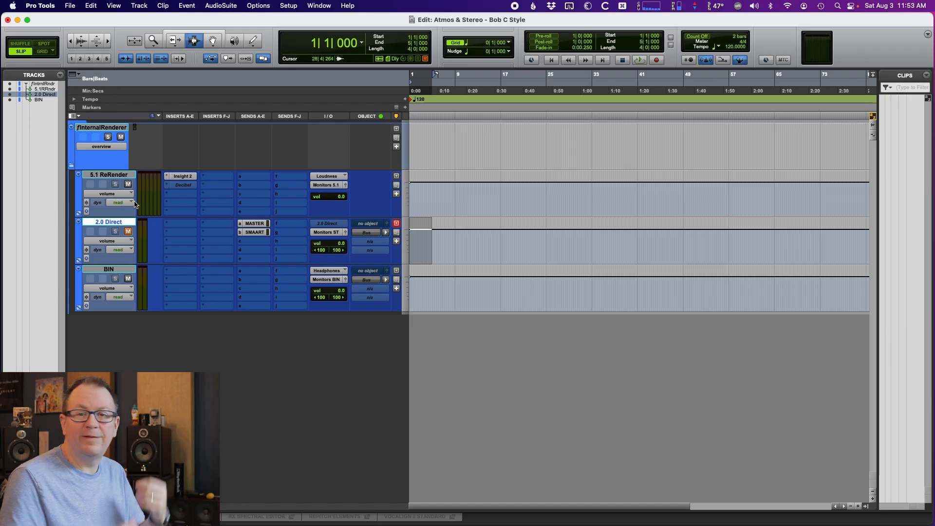
left_click(71, 165)
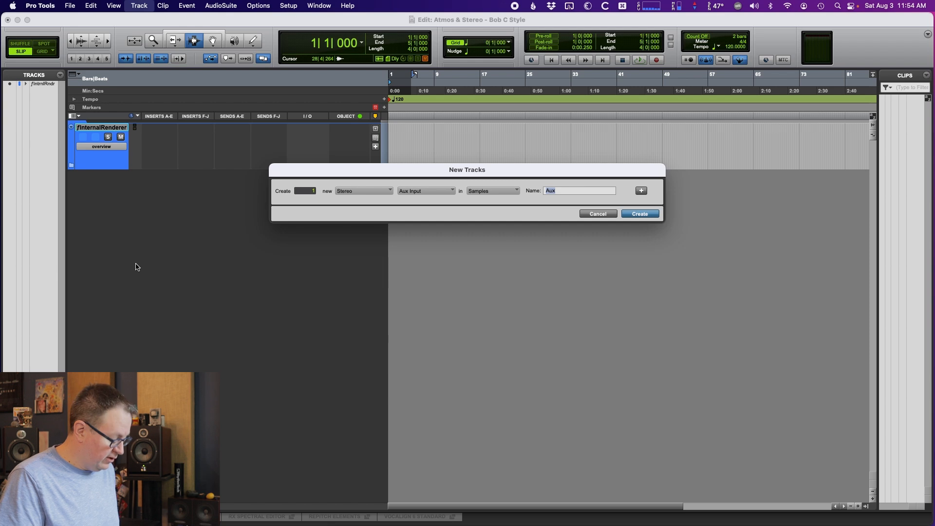
Create a stereo aux input track named Mix Bus and route its output to Monitors ST.
type("Mix Bus")
key("Return")
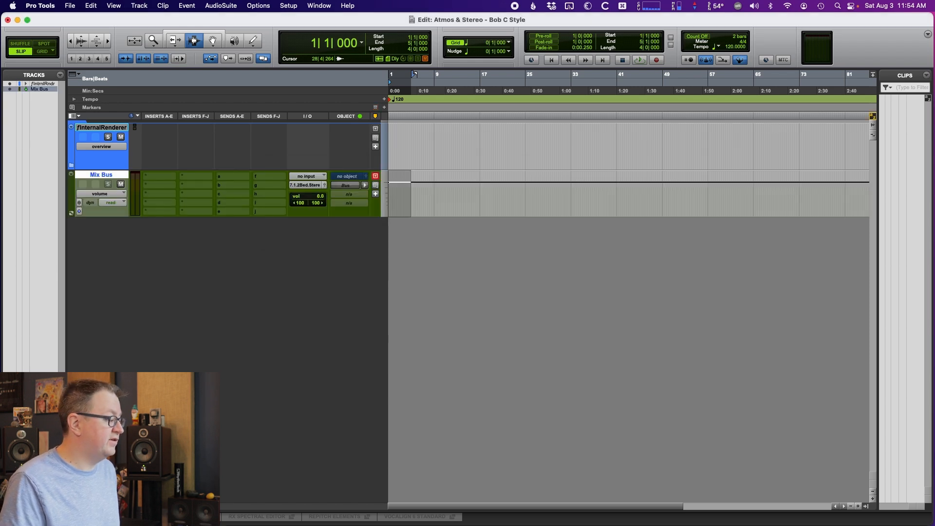
left_click(305, 188)
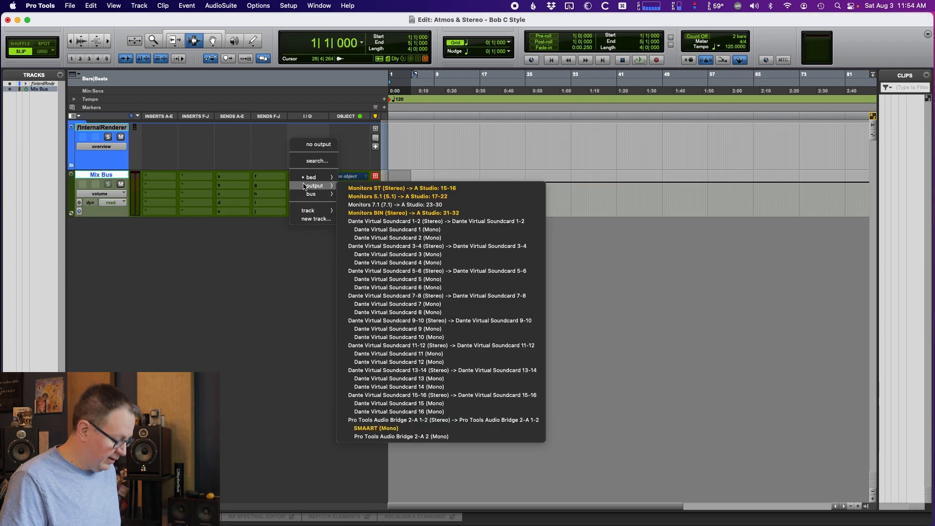
type("moni")
key("Return")
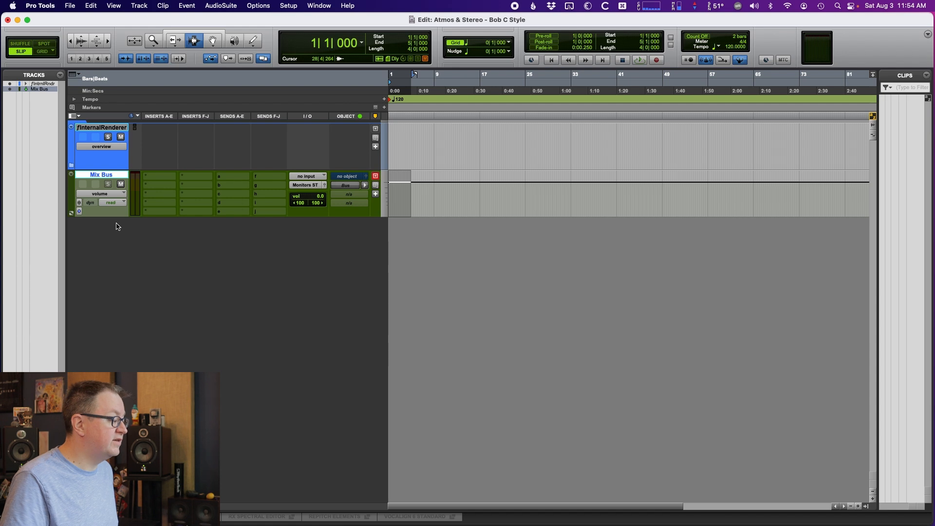
Add the 7.1.4 folder with its 7.1 Floor and height object tracks from Avid's Dolby Atmos track presets.
key("super+shift+n")
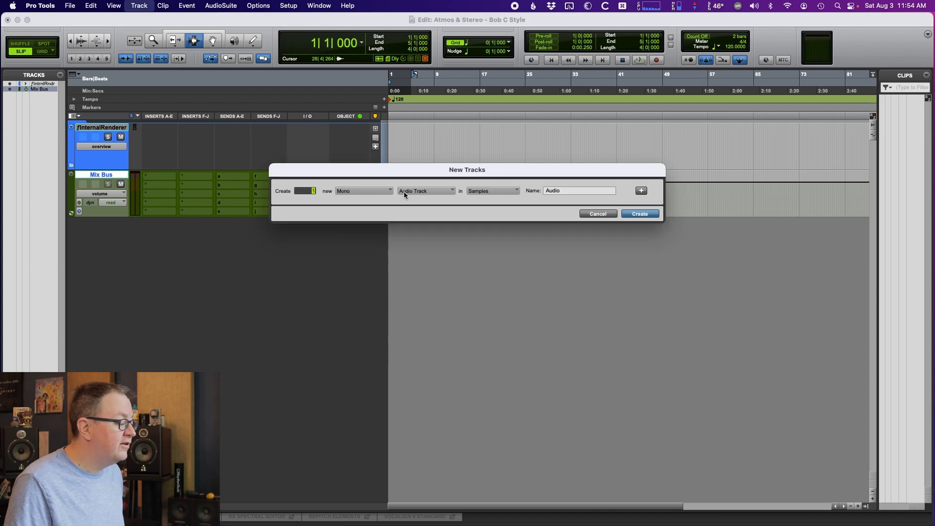
left_click(377, 191)
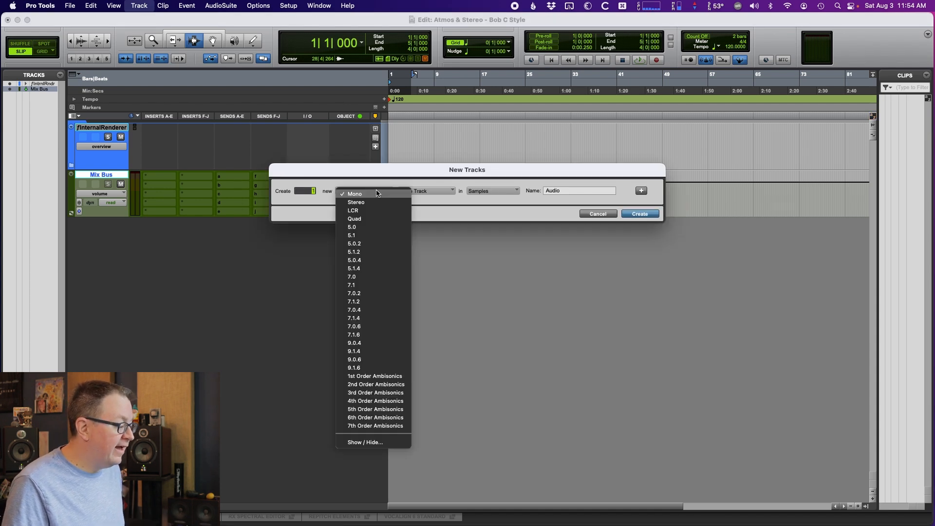
left_click(432, 191)
left_click(434, 190)
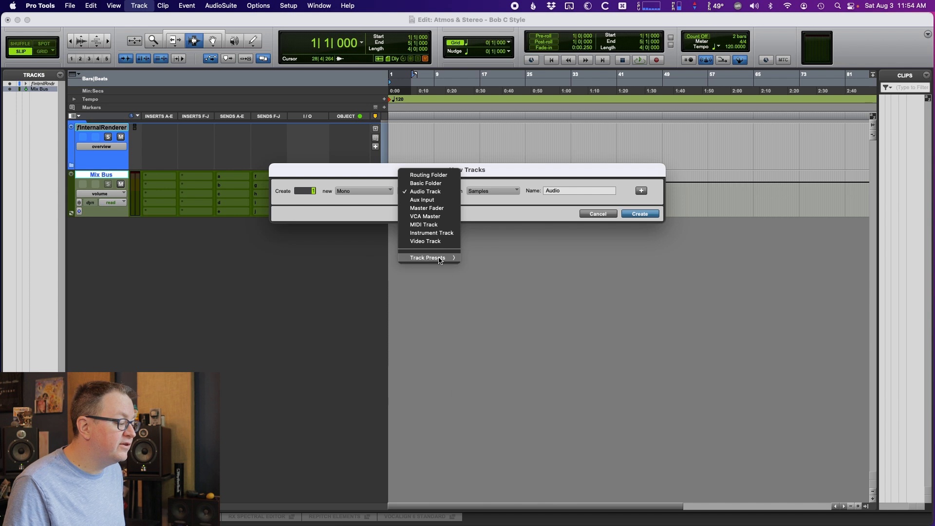
mouse_move(439, 260)
mouse_move(522, 266)
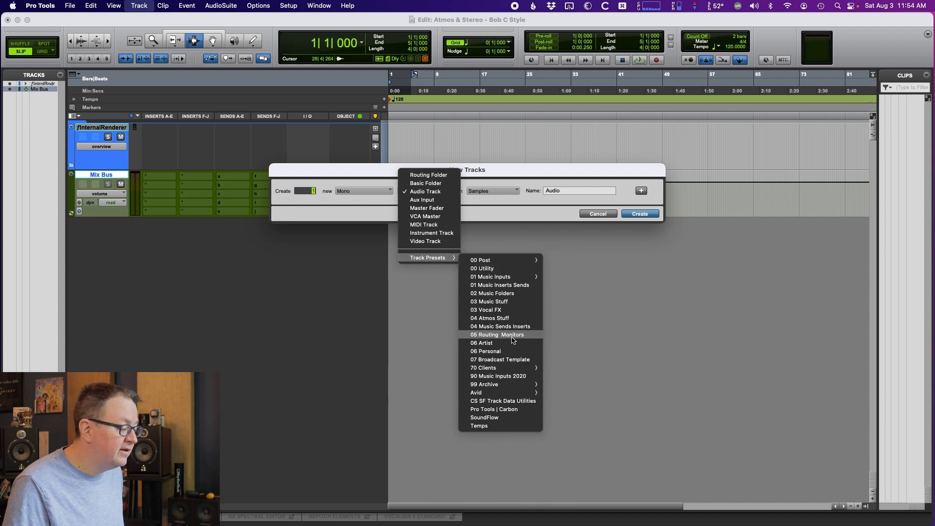
mouse_move(512, 396)
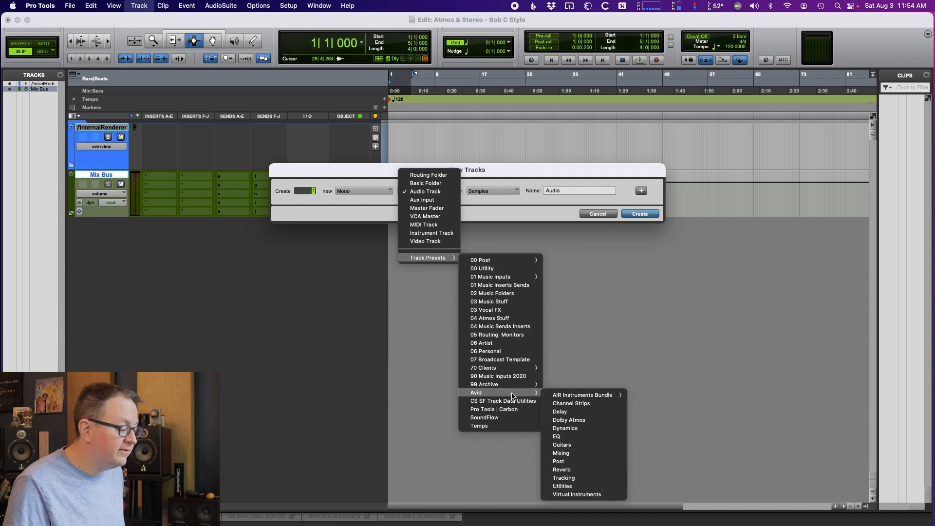
left_click(592, 420)
left_click(481, 191)
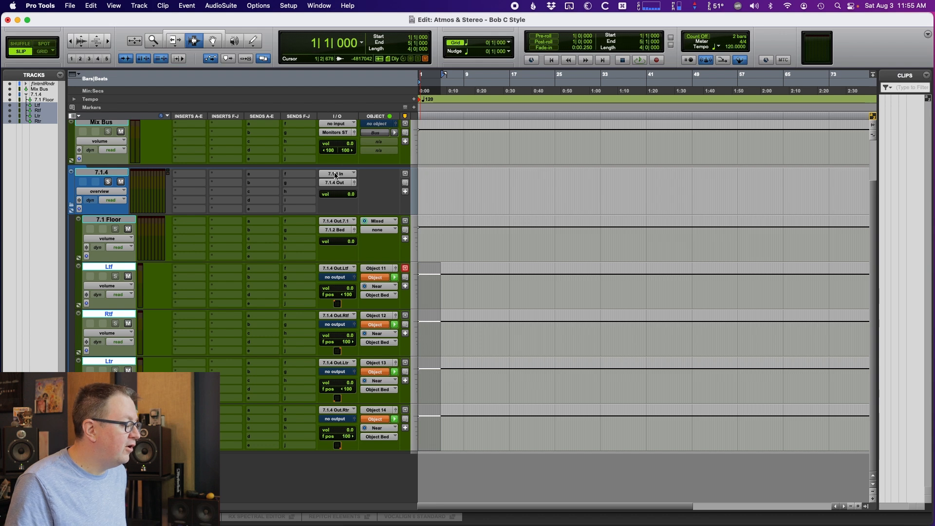
Rename the 7.1.4 folder's input path as Mix Atmos and collapse the folder.
left_click(340, 192)
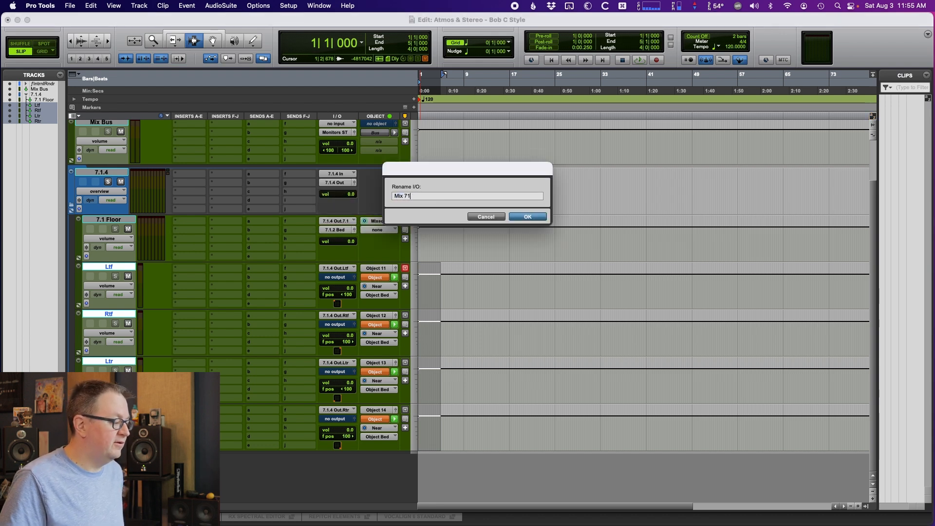
type("Mix Atmos")
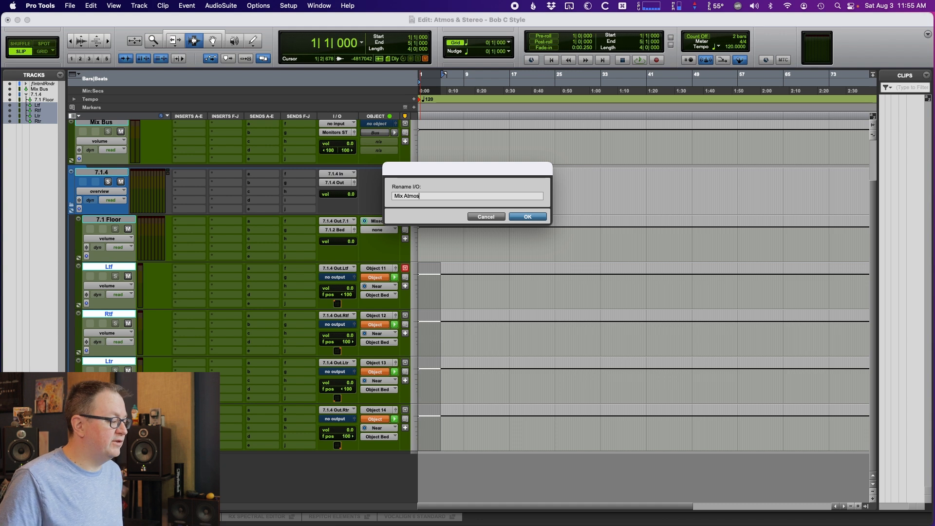
key("Return")
left_click(71, 205)
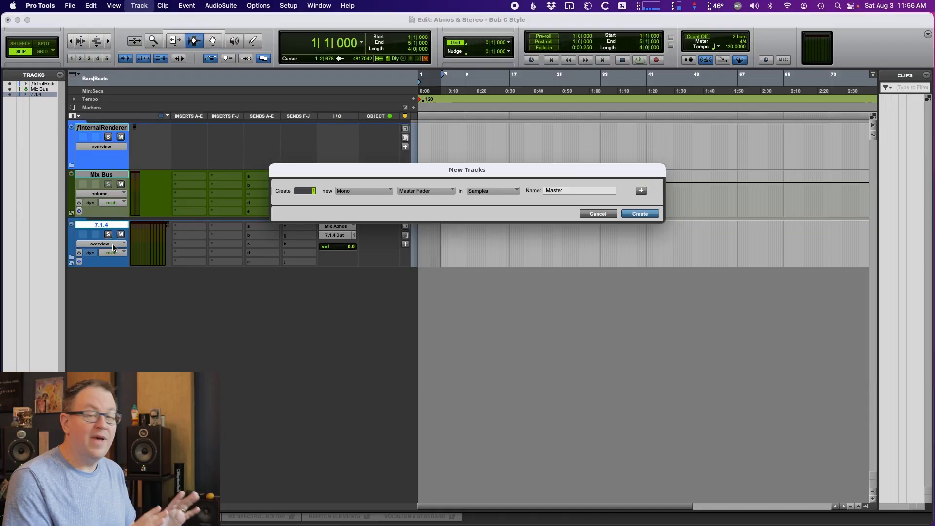
Create a mono master fader track named MixCompKey.
key("Tab")
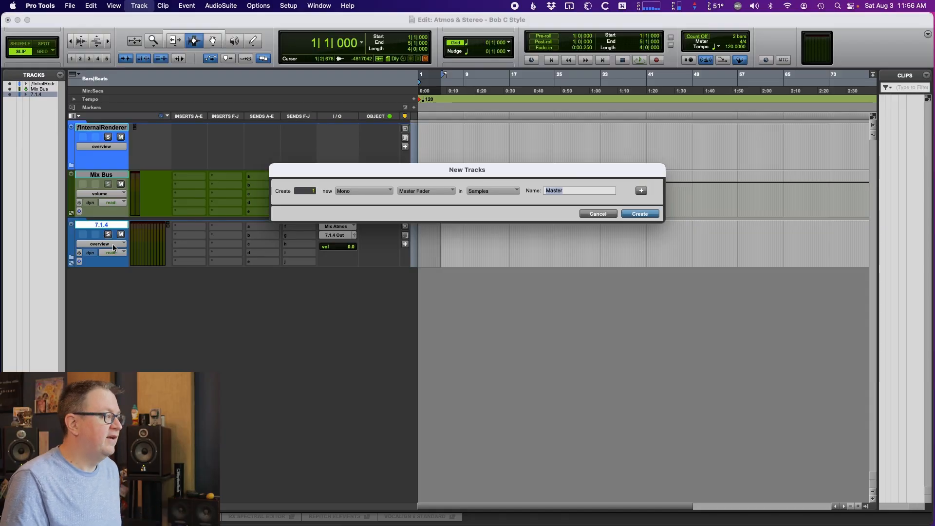
type("Mi")
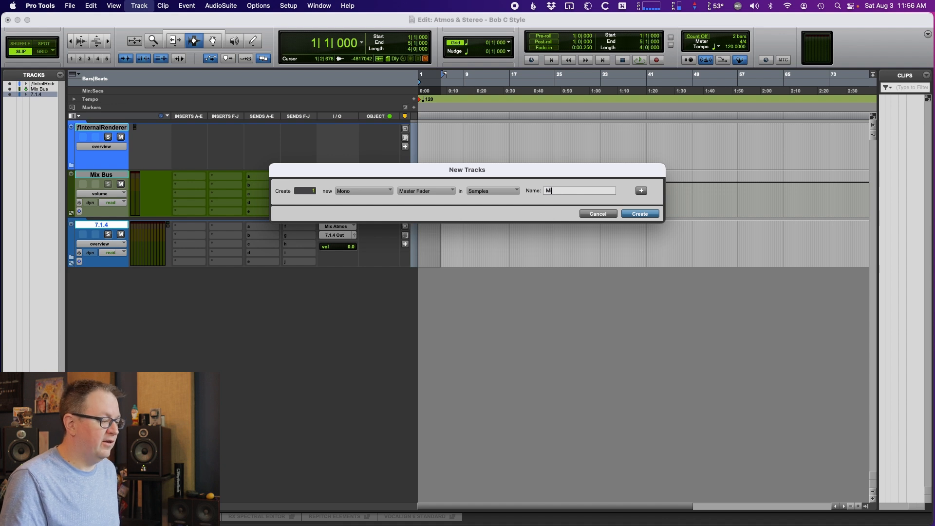
type("xCompK")
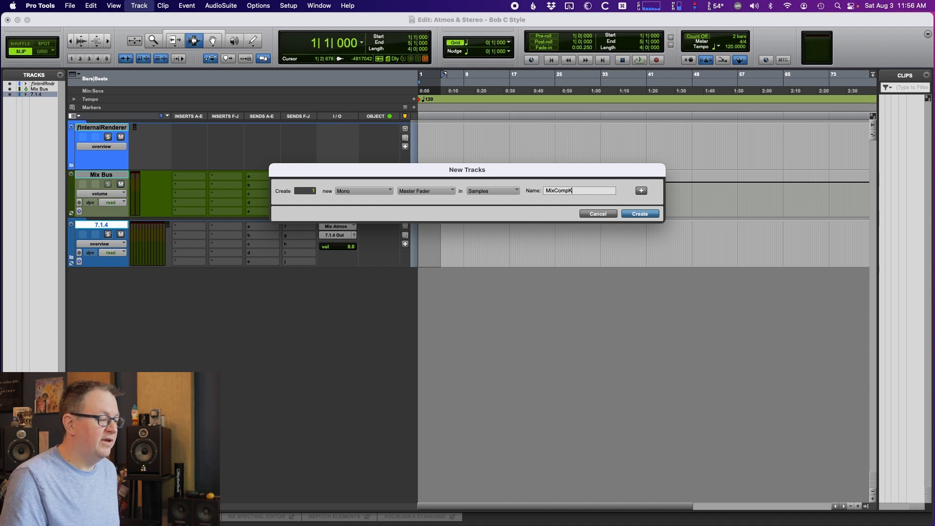
type("ey")
key("Return")
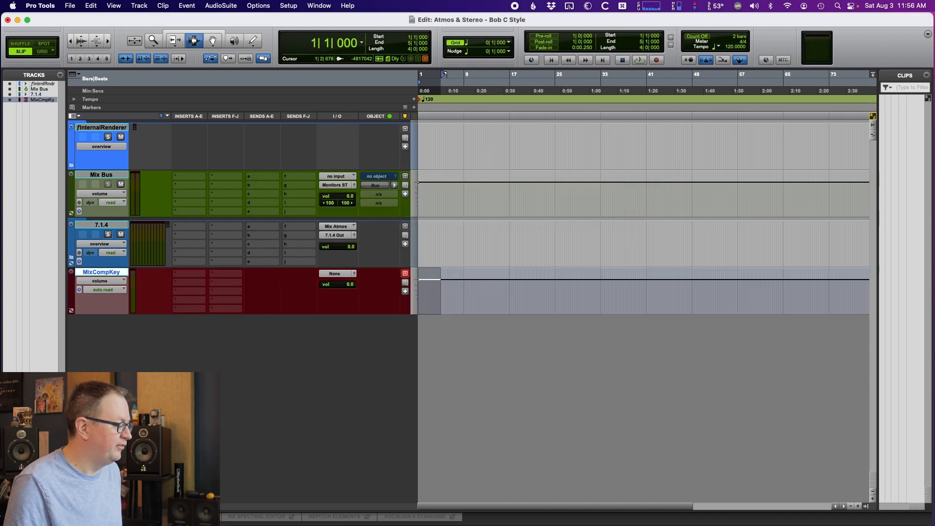
Create a stereo bus path named Mix Bus in the I/O Setup.
left_click(287, 6)
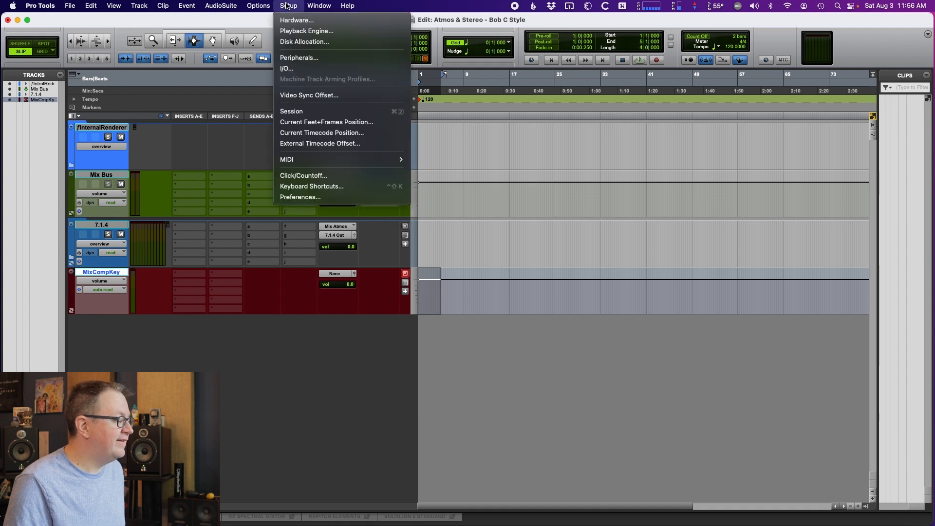
left_click(287, 69)
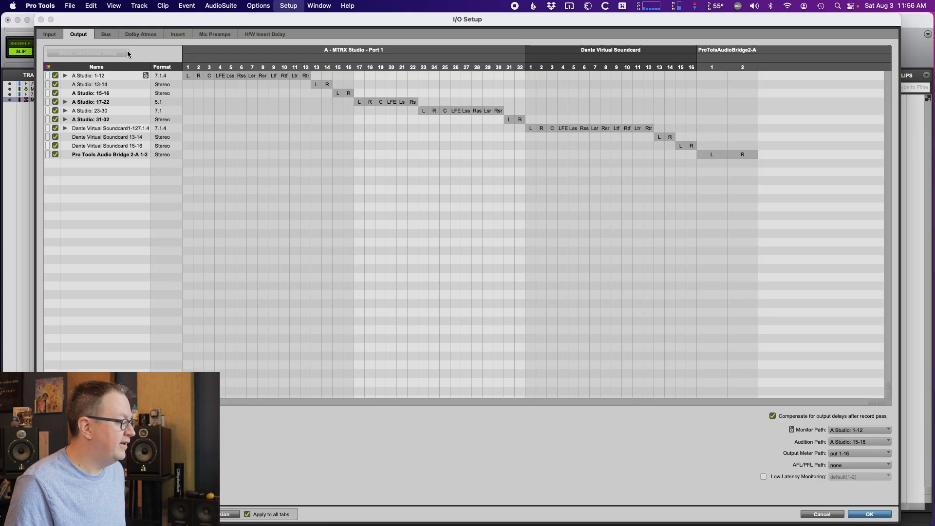
left_click(106, 34)
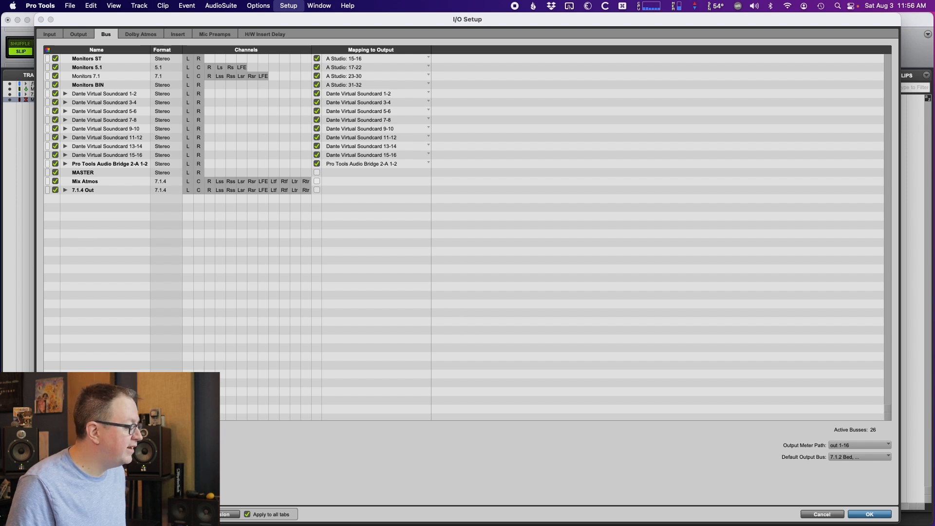
key("super+shift+n")
type("Mix Bus")
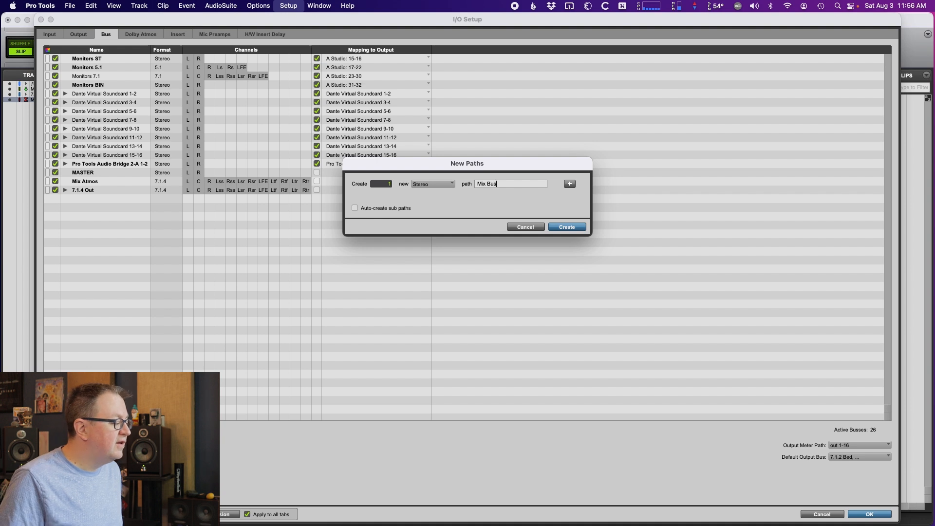
key("Return")
Create a mono bus path named MixCompKey and close the I/O Setup.
key("super+shift+n")
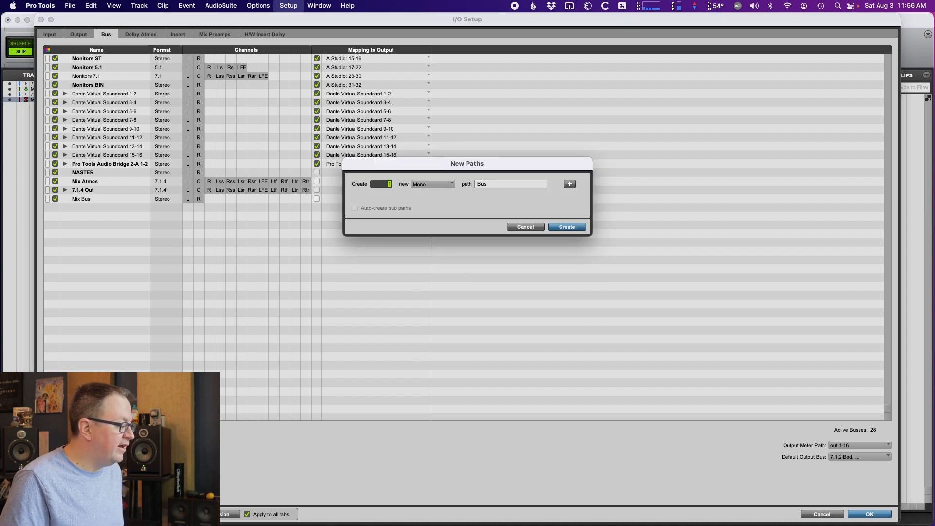
type("MixCompKey")
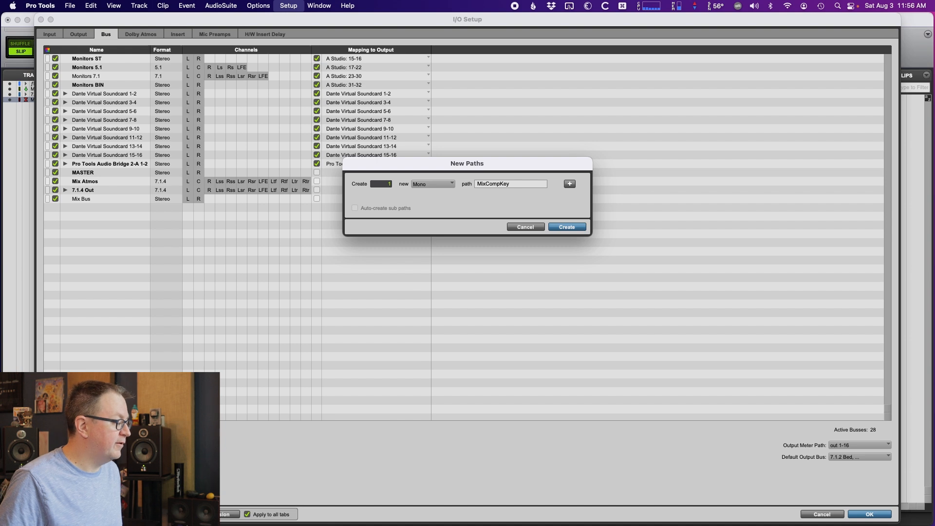
key("Return")
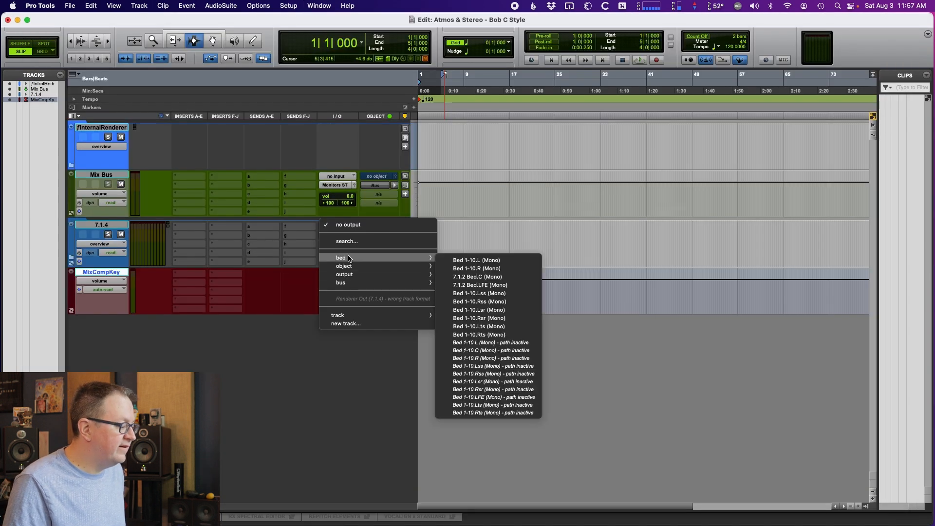
Assign the MixCompKey bus to the MixCompKey master fader and the Mix Bus bus to the Mix Bus track's input.
mouse_move(341, 282)
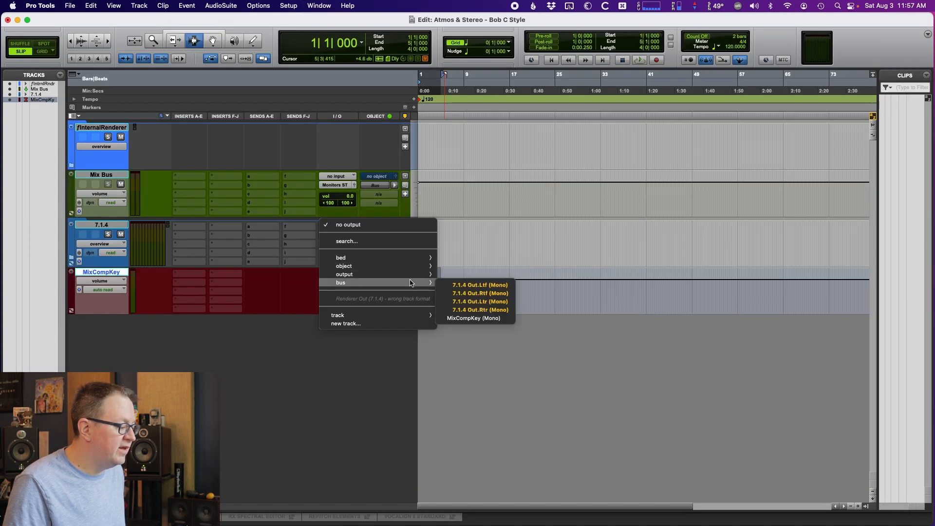
left_click(480, 319)
left_click(335, 175)
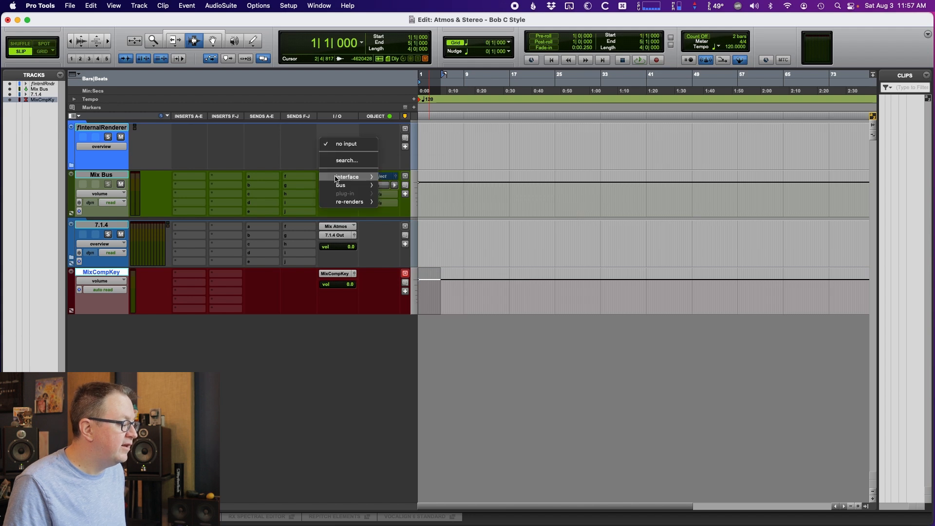
mouse_move(341, 186)
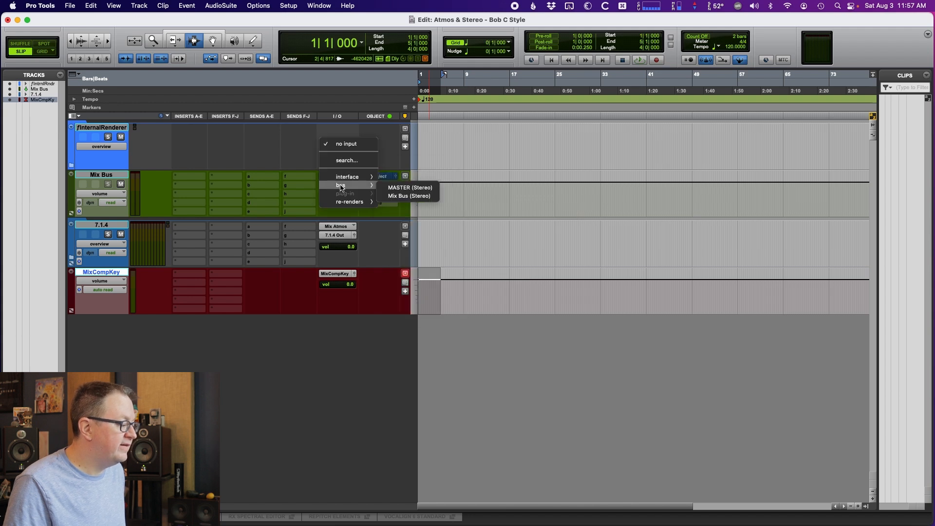
left_click(396, 195)
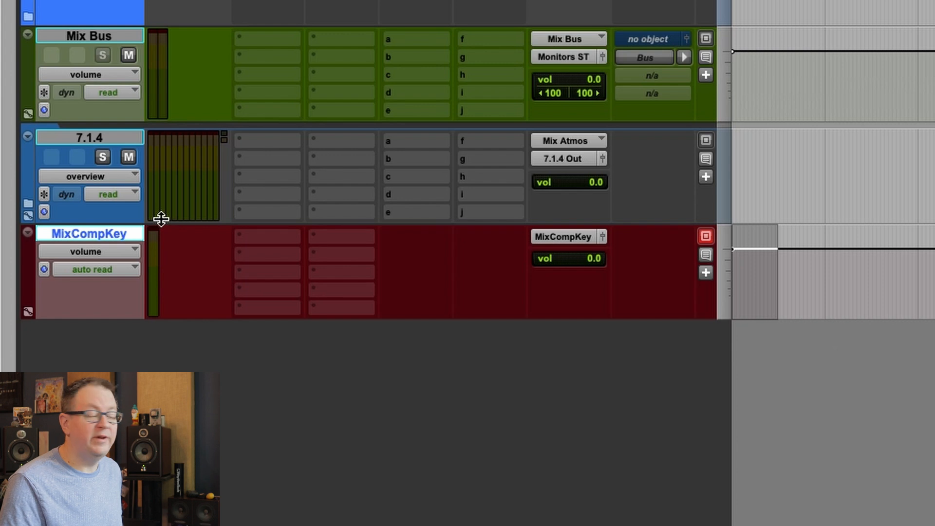
left_click(100, 37)
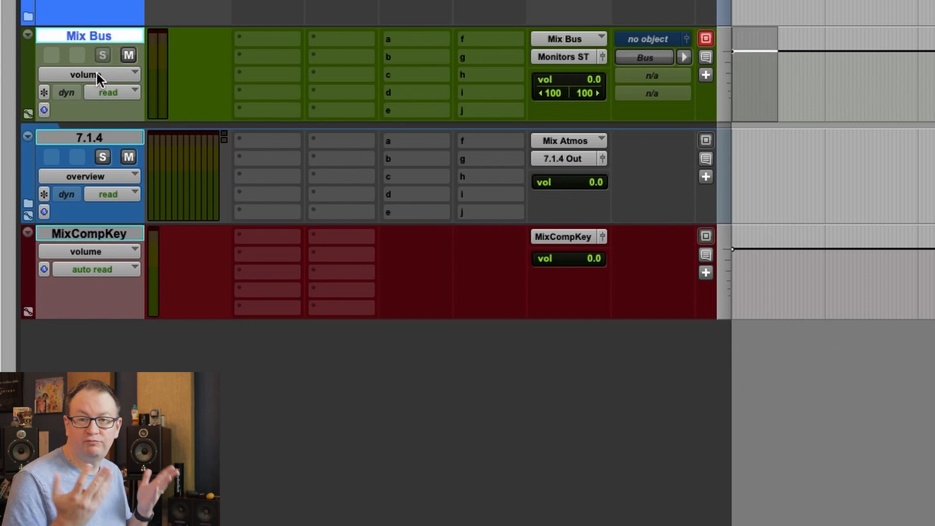
Rename the 7.1.4 routing folder track as Mix Atmos.
left_click(92, 136)
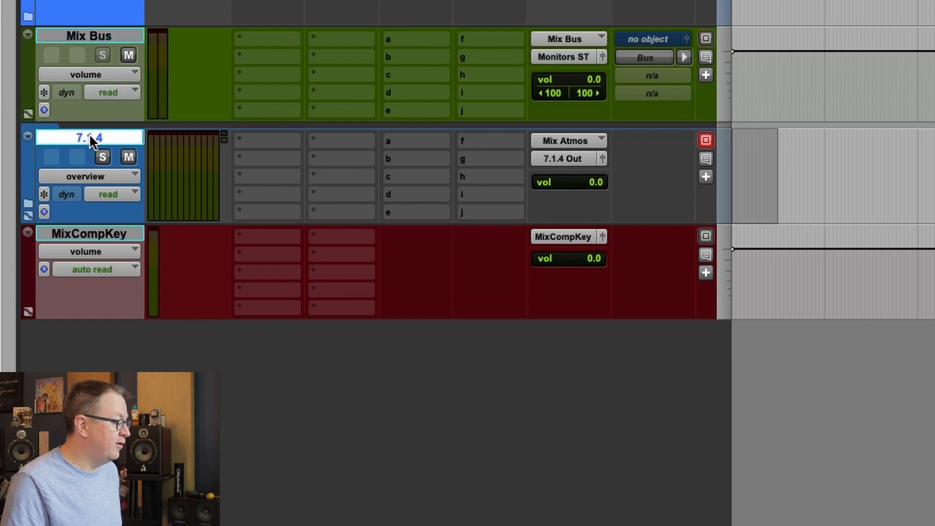
double_click(90, 136)
type("Mix Atmos")
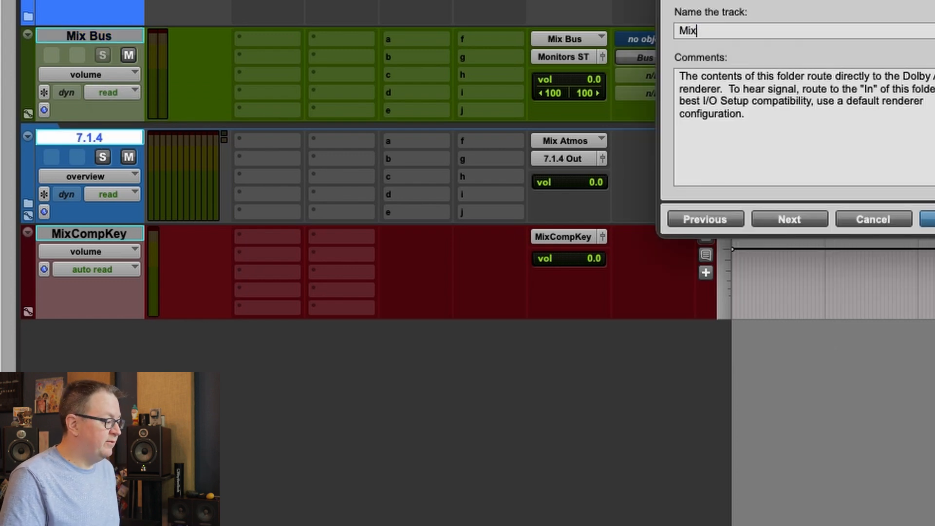
key("Return")
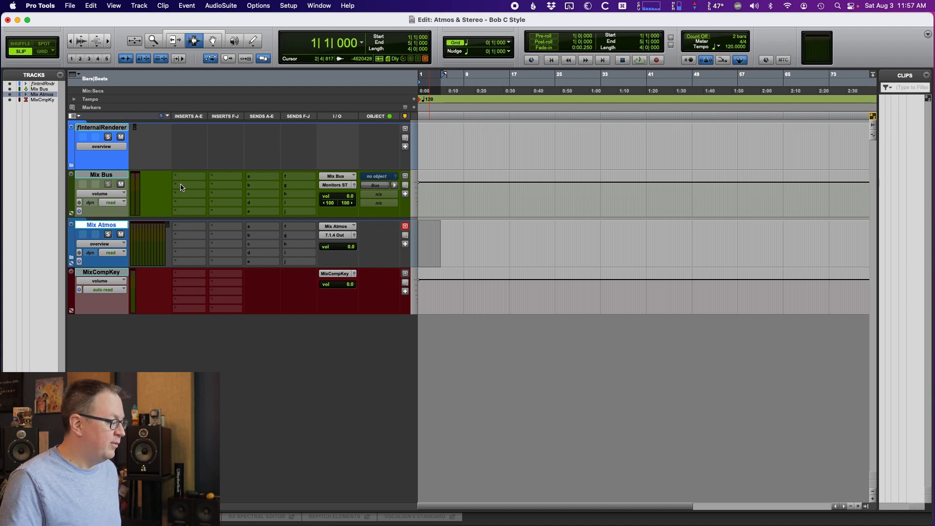
Insert the stereo bx_townhouse Buss Compressor in the second insert slot of the Mix Bus track.
left_click(181, 187)
type("town")
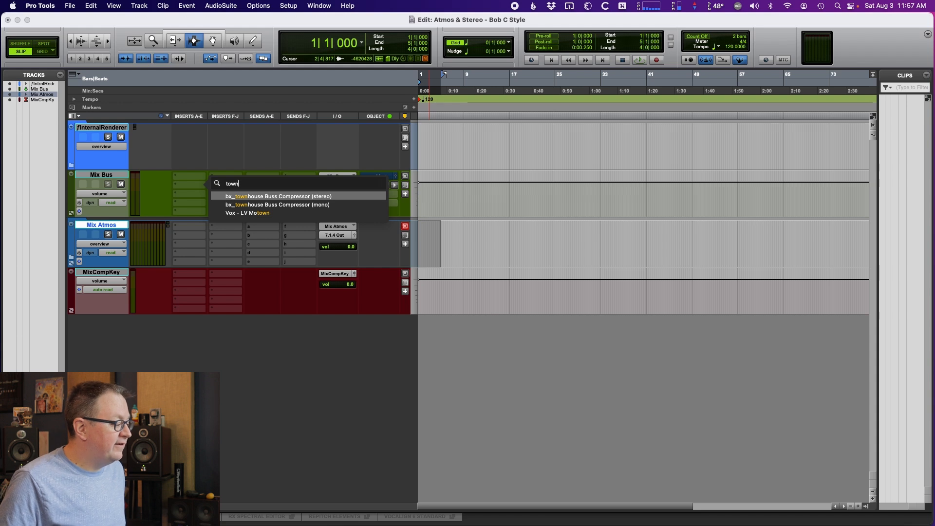
key("Escape")
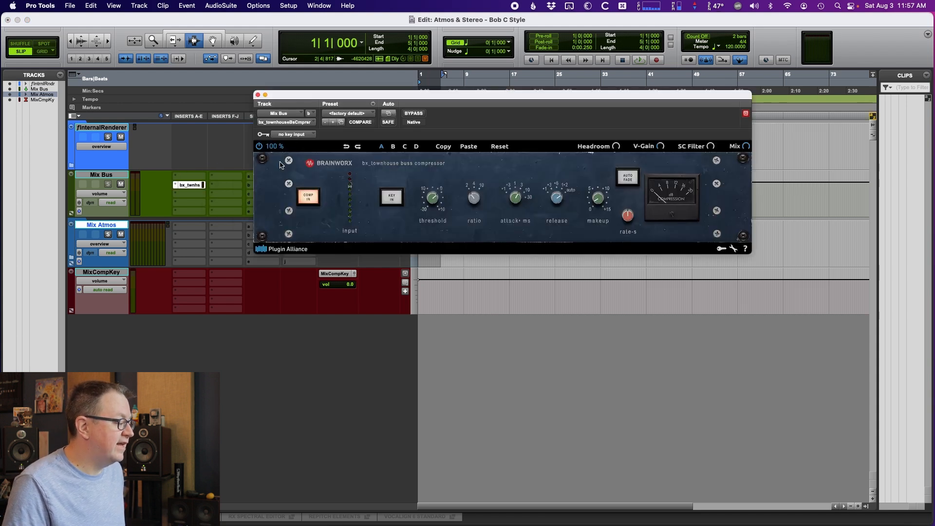
Load the 00 Mix Buss 2020 -BBC preset in the compressor and copy the plug-in to the second insert slot of Mix Atmos.
left_click(346, 114)
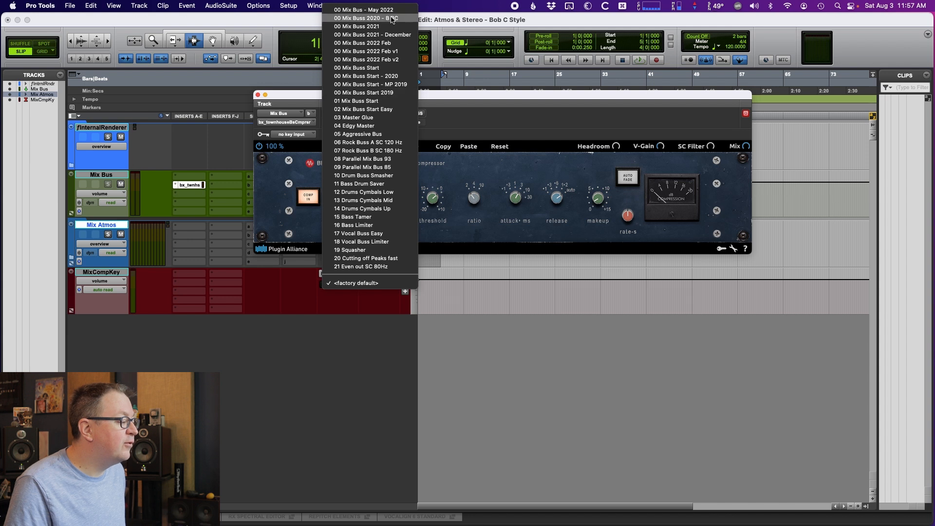
left_click(391, 21)
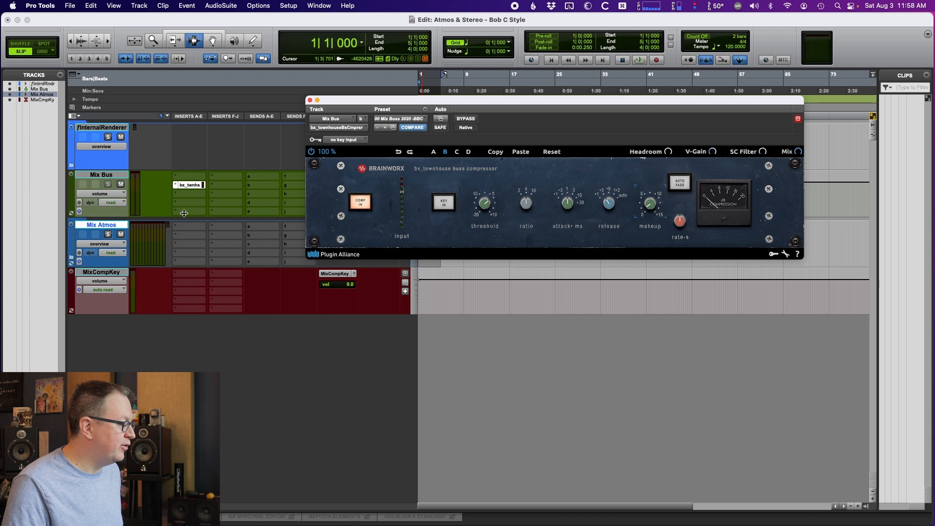
left_click_drag(188, 188, 190, 239)
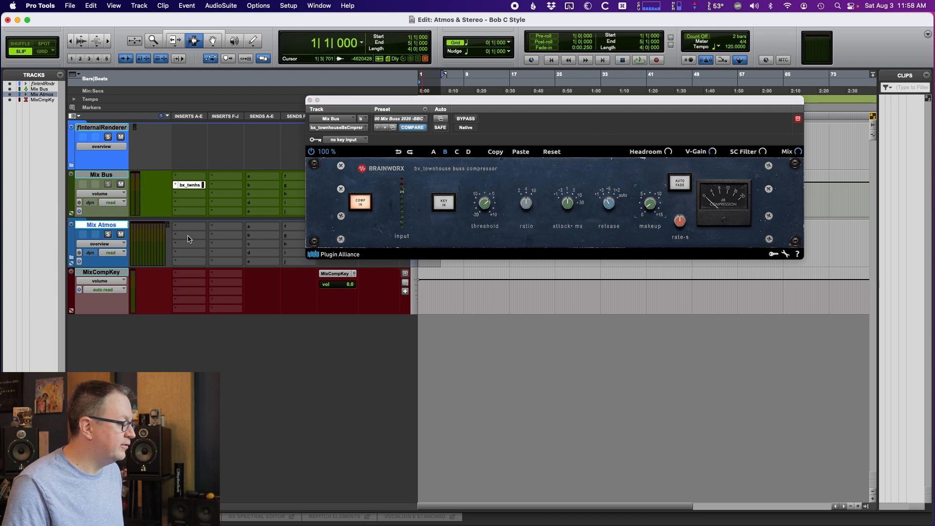
left_click_drag(184, 240, 188, 235)
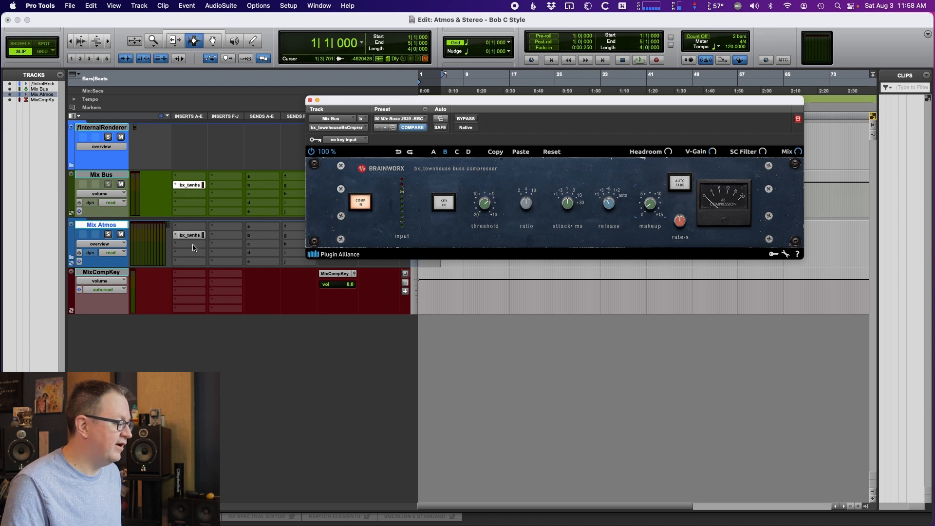
Set the Mix Bus compressor's key input to the MixCompKey bus and enable Key In.
left_click(191, 185)
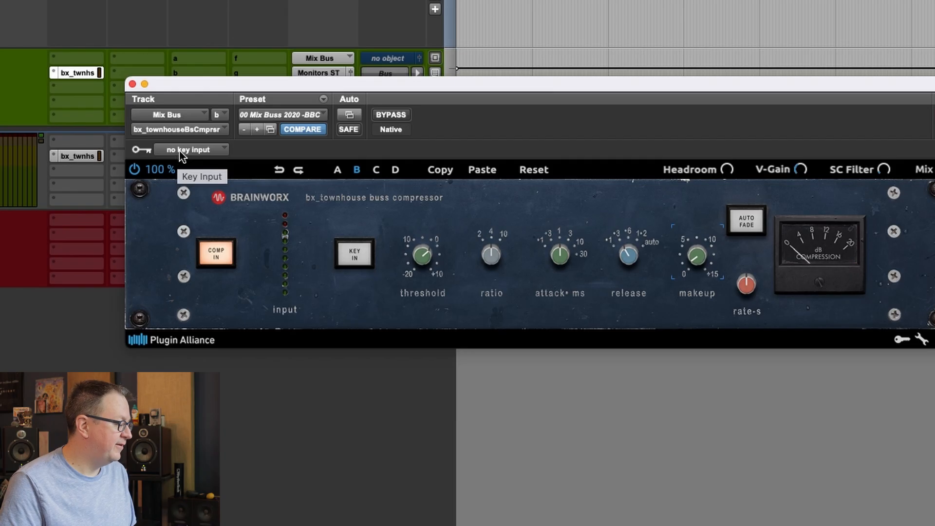
left_click(180, 152)
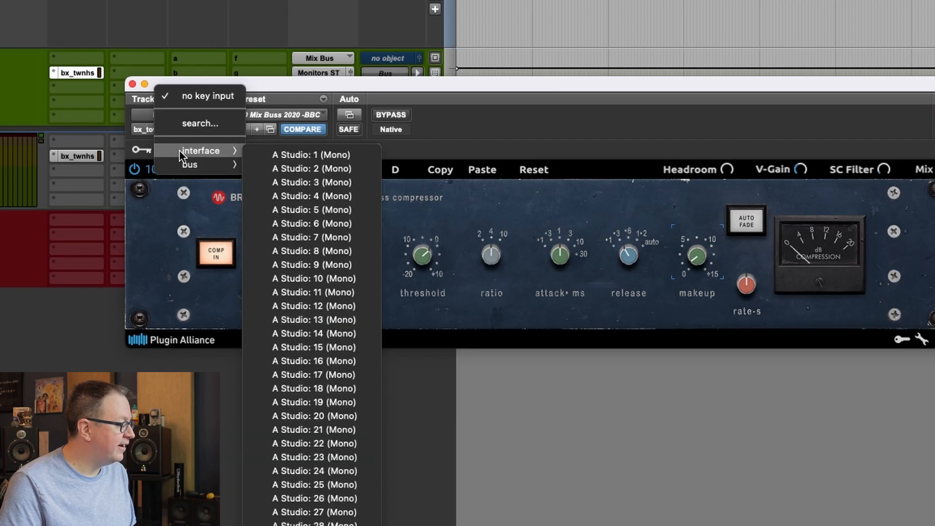
mouse_move(238, 170)
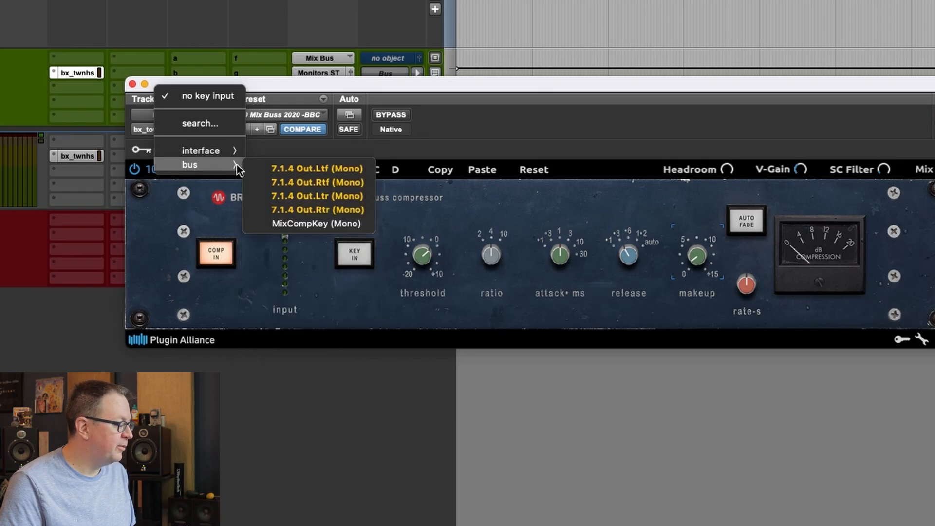
left_click(305, 223)
left_click(356, 259)
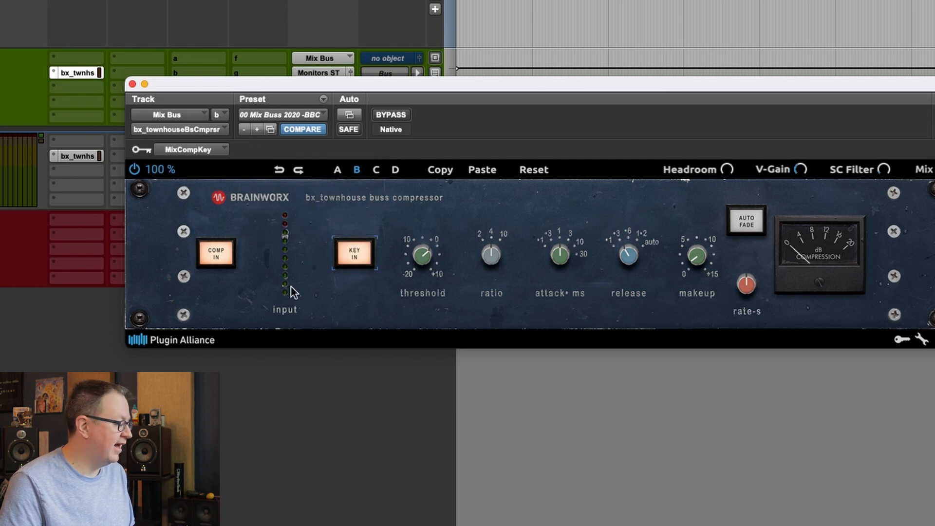
Set the Mix Atmos compressor's key input to the MixCompKey bus and enable Key In.
left_click(73, 155)
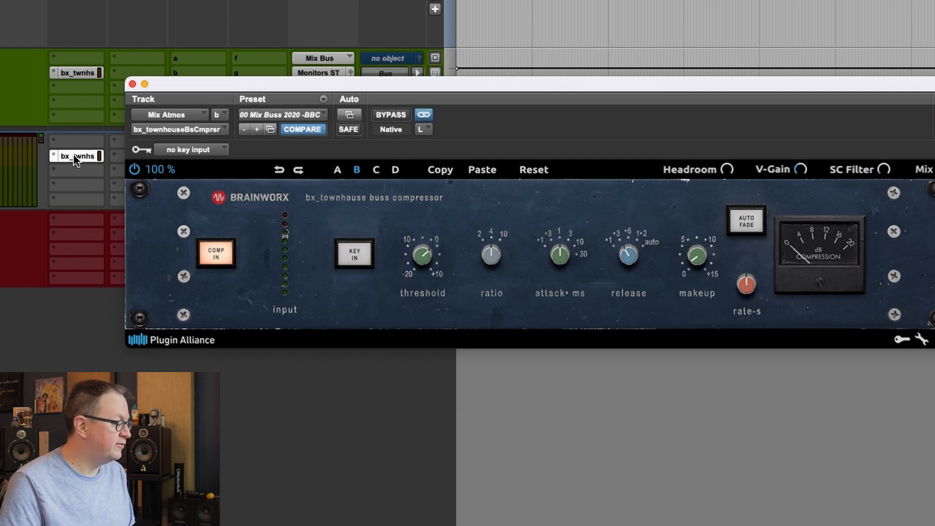
left_click(203, 149)
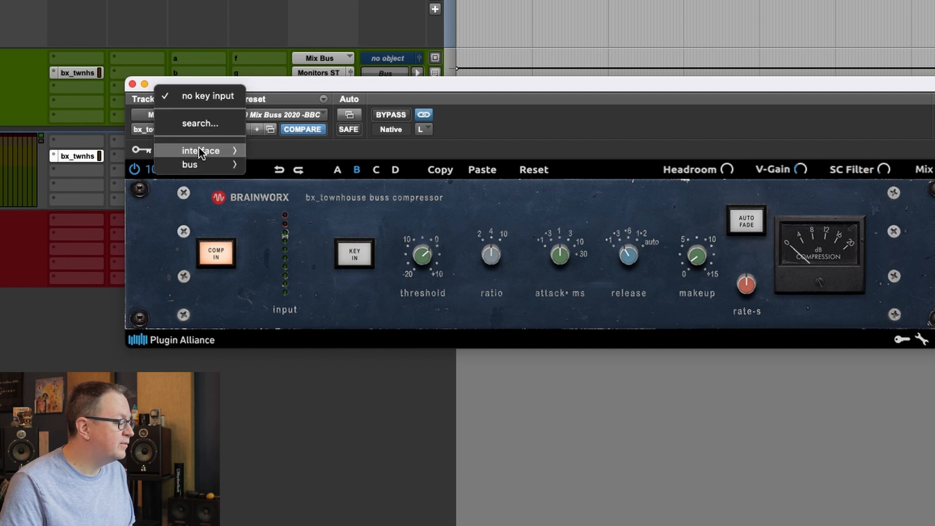
mouse_move(227, 166)
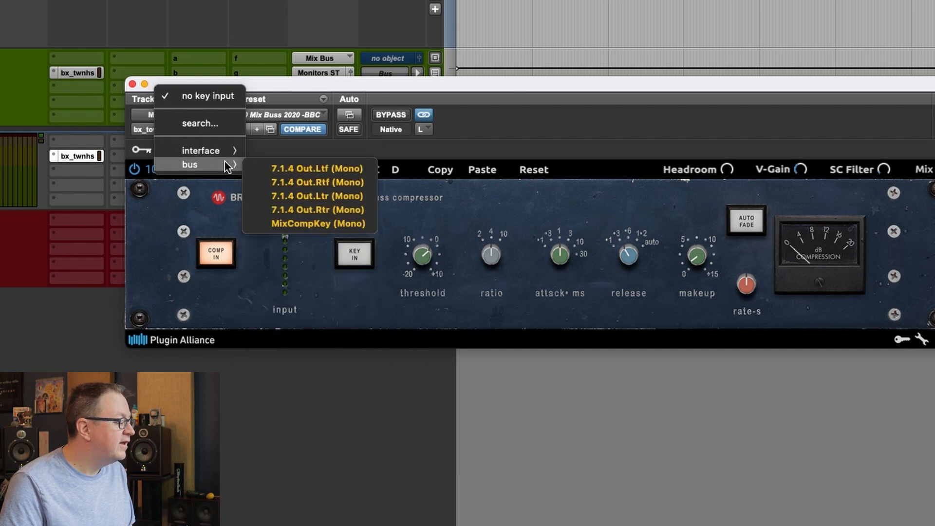
left_click(318, 225)
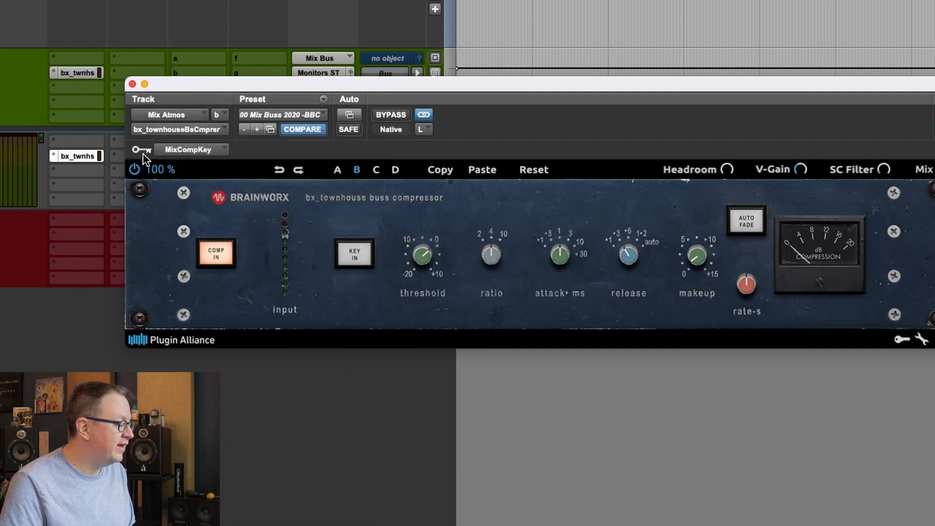
left_click(360, 258)
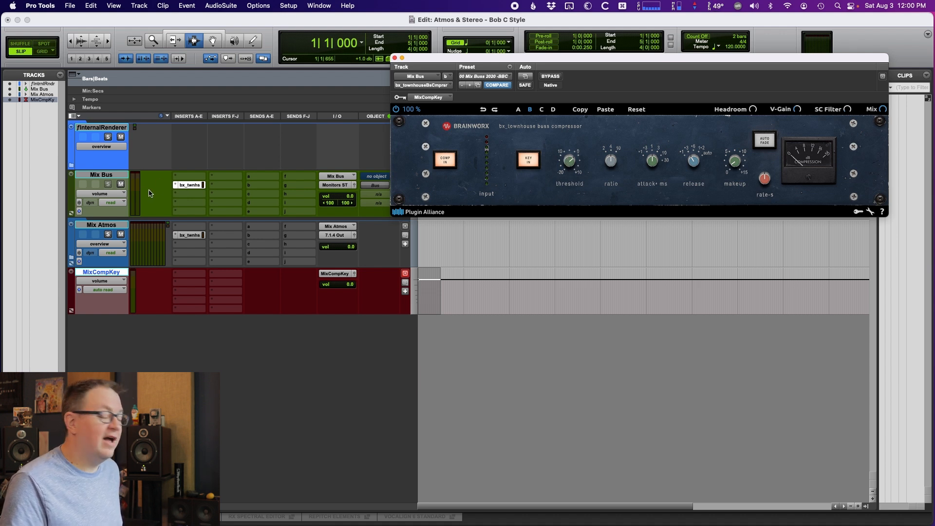
View the Mix Atmos compressor alongside the Mix Bus compressor, and close both plug-in windows.
left_click(112, 225)
left_click(189, 235)
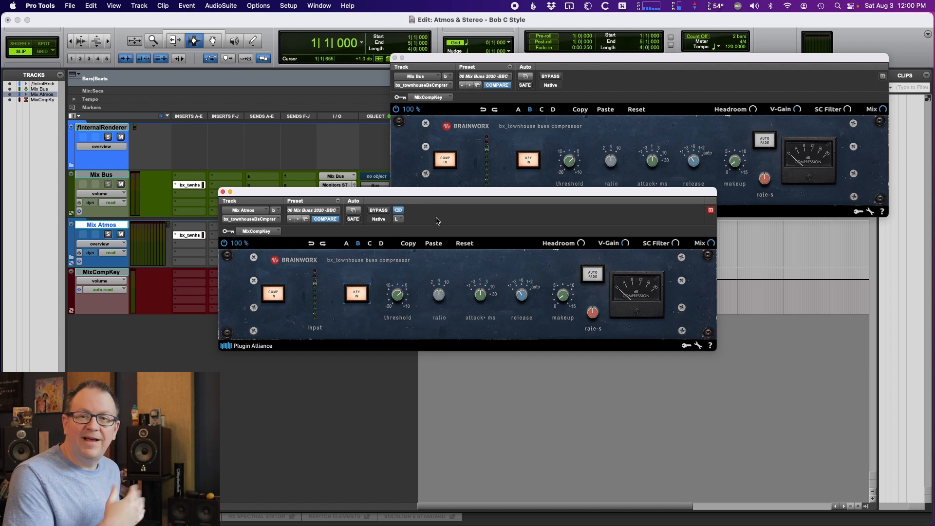
key("super+w")
key("super+w")
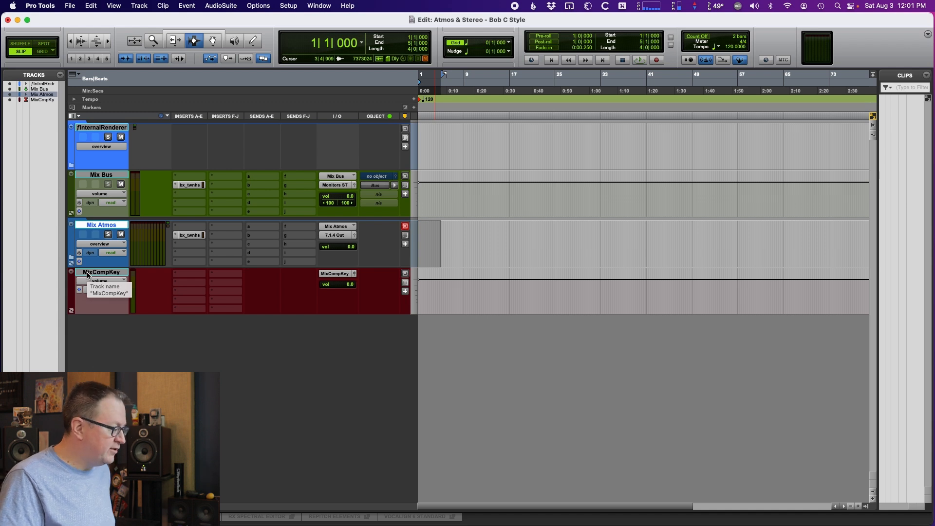
Create two stereo and two mono aux input tracks below Mix Atmos, all named Object.
key("super+shift+n")
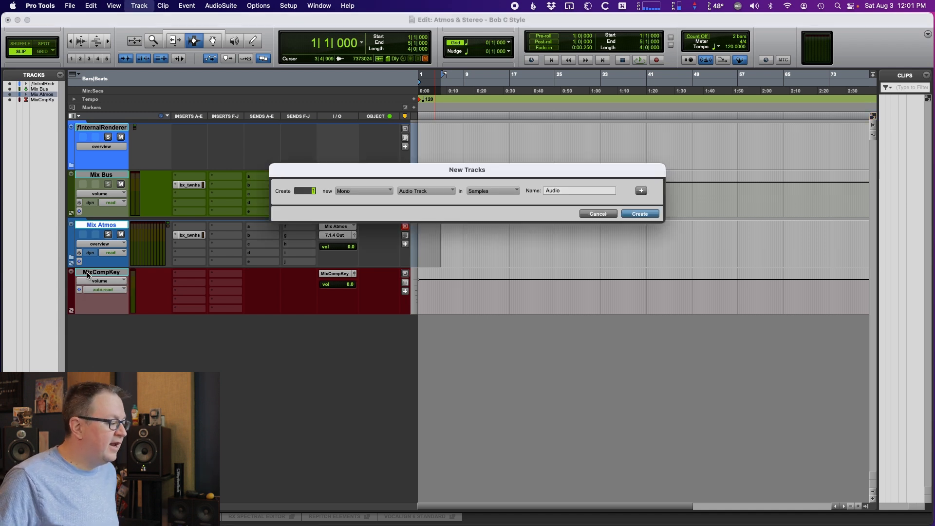
key("super+Down")
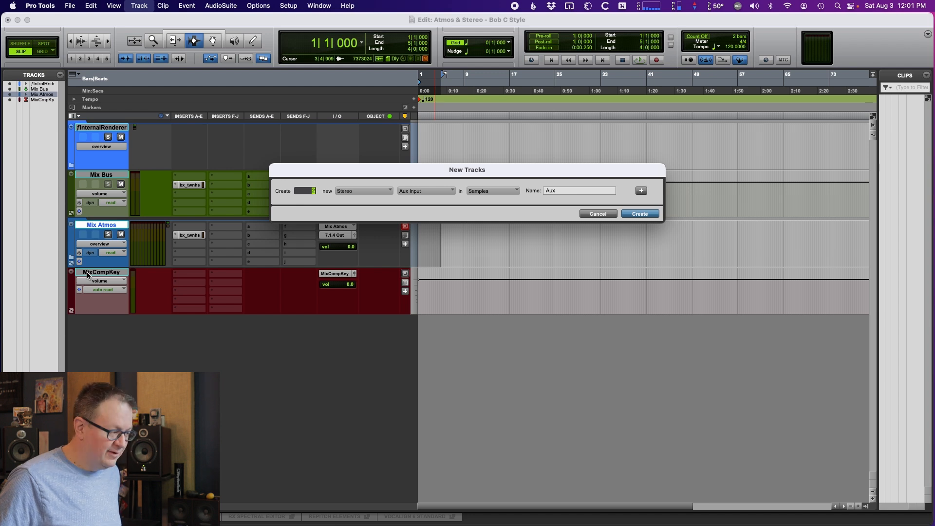
key("Tab")
type("Objects")
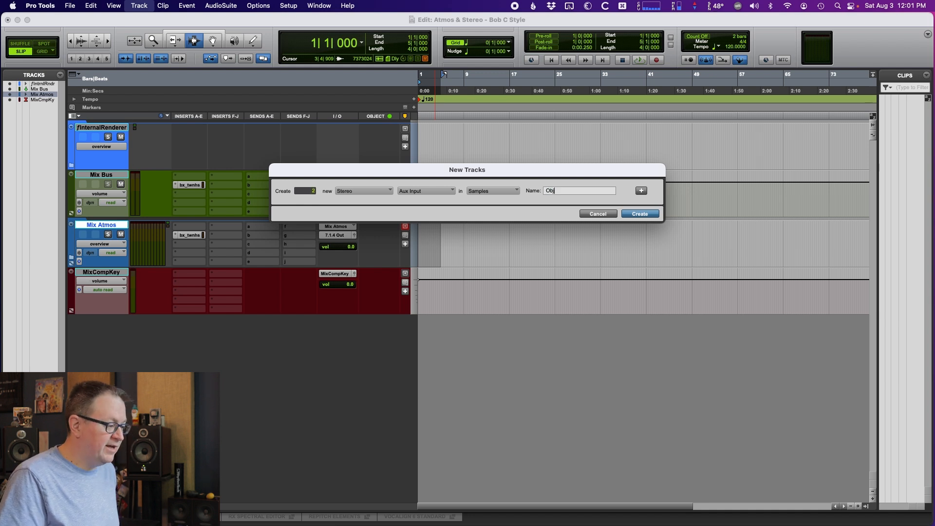
left_click(641, 191)
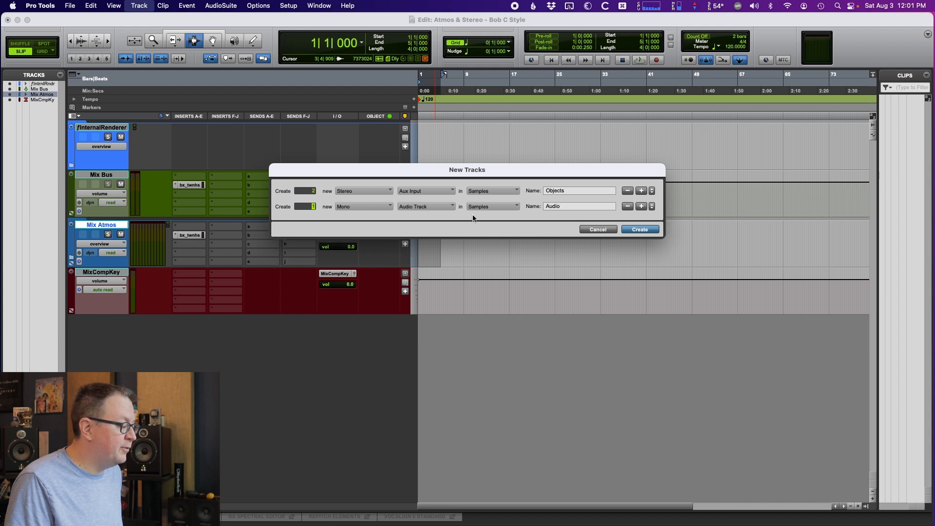
left_click(444, 207)
left_click(440, 215)
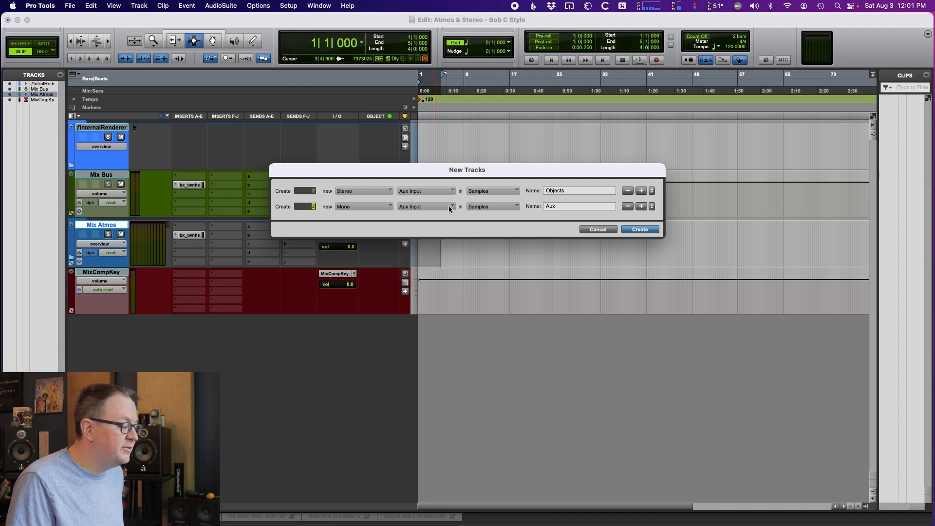
type("Object")
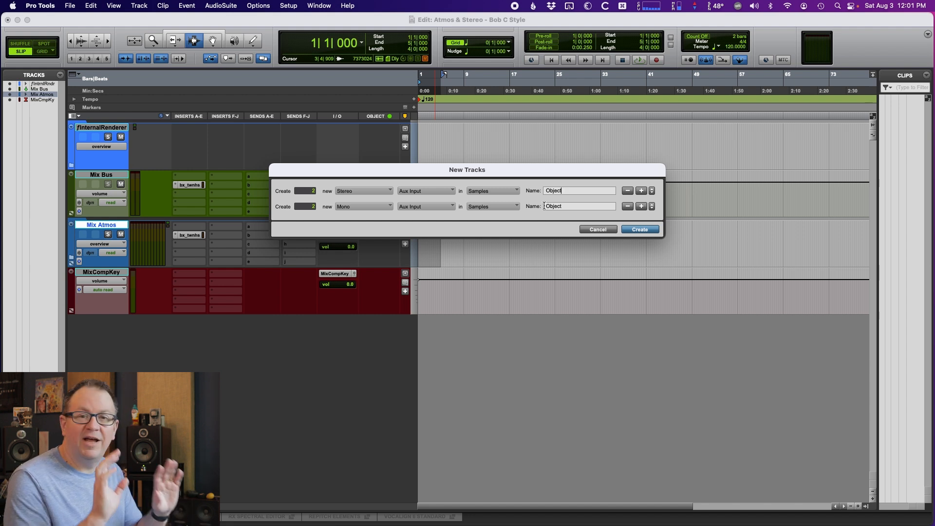
left_click(640, 230)
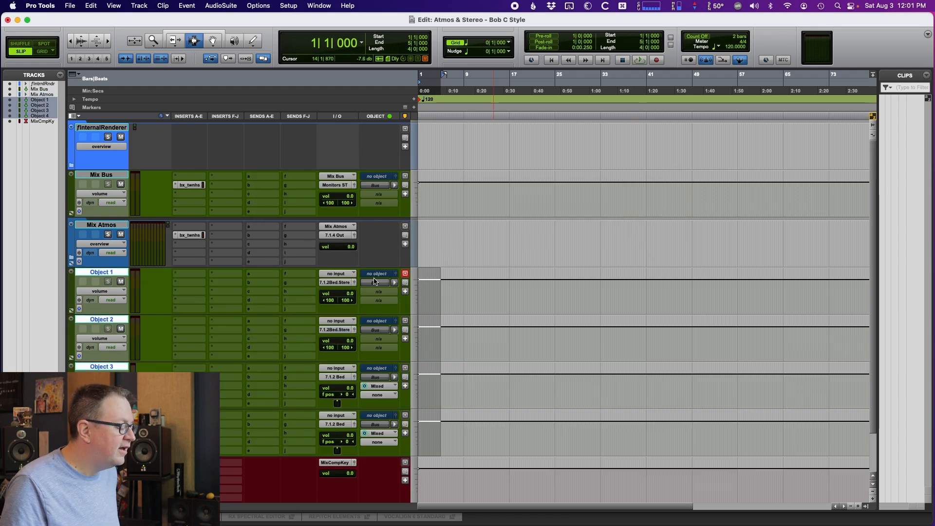
Assign stereo objects 15-16 and 17-18 to the Object 1 and Object 2 tracks and switch both from bus to object output.
left_click(375, 274)
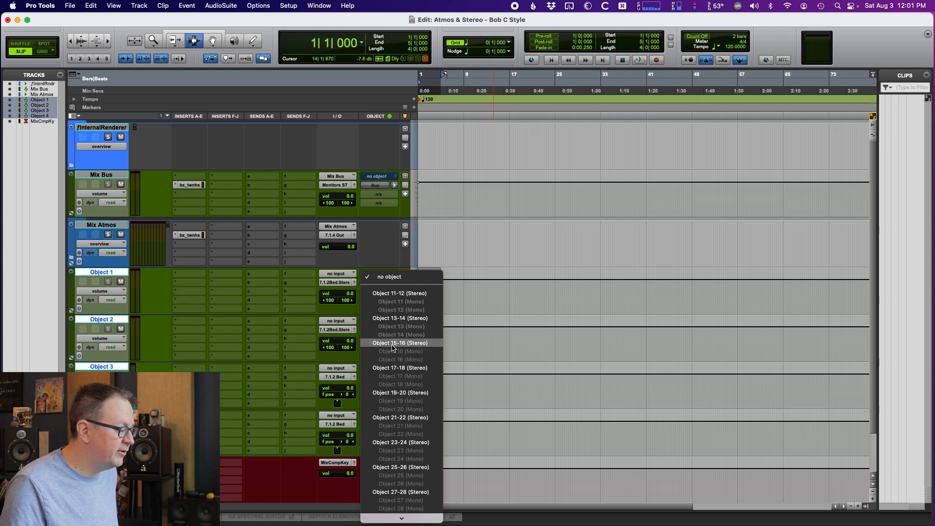
left_click(114, 281)
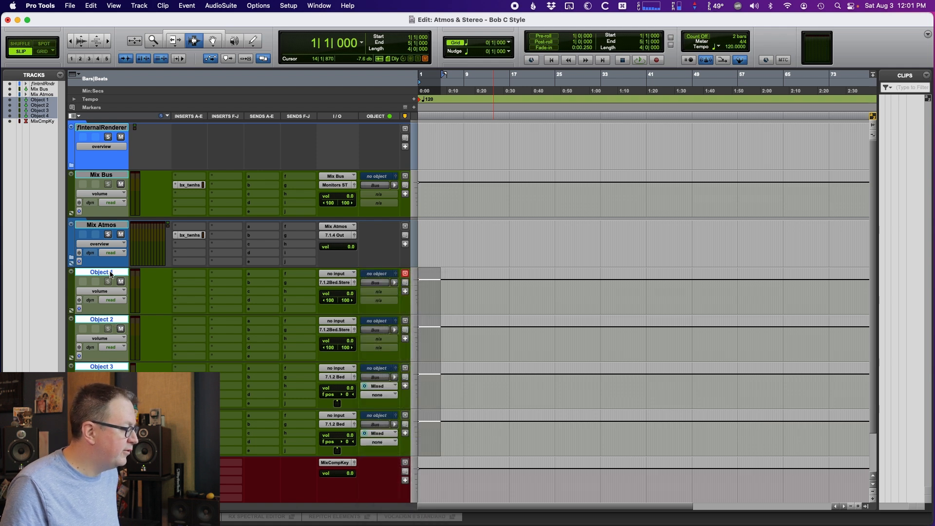
left_click(110, 274)
left_click(111, 318, "shift")
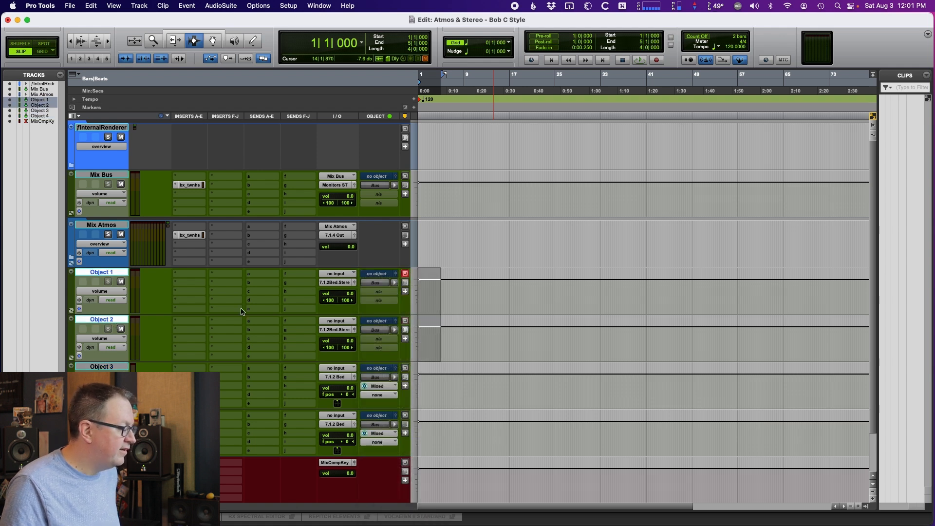
left_click(378, 276)
left_click(386, 344, "alt+shift+super")
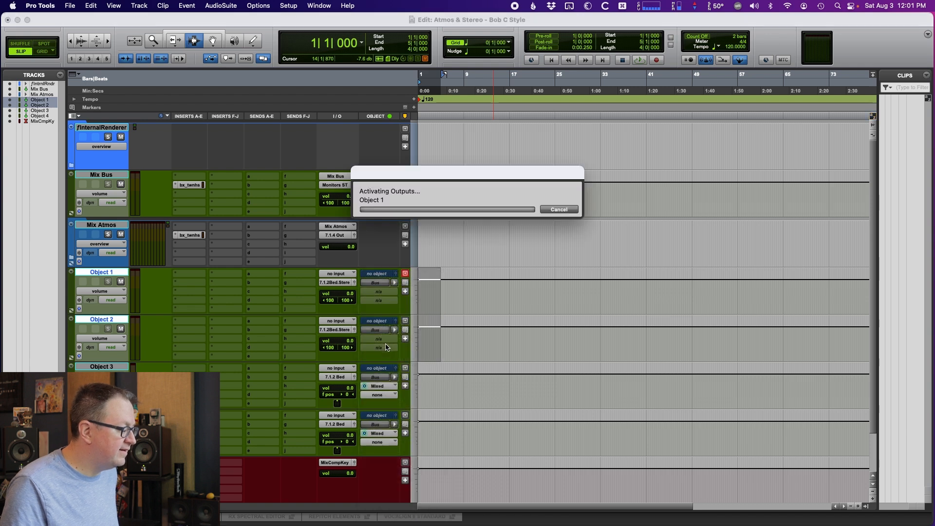
left_click(380, 283)
left_click(381, 331)
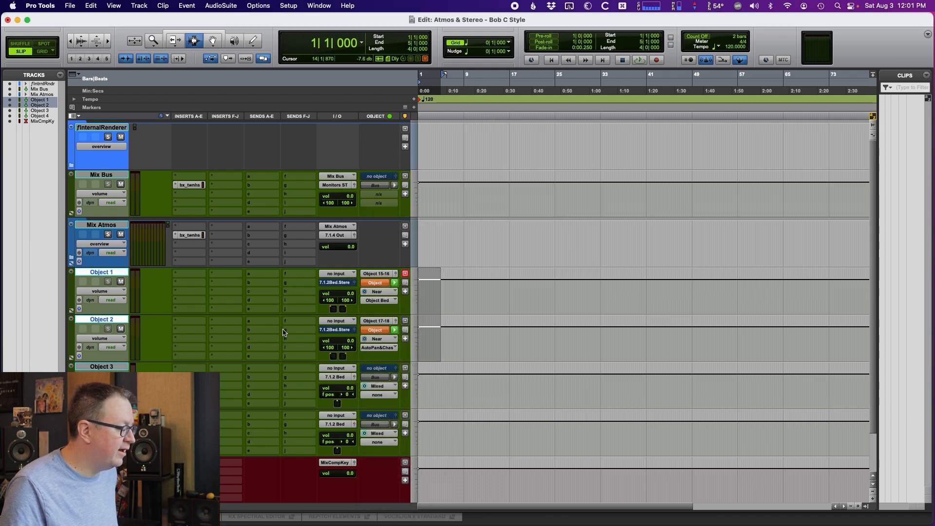
Assign mono objects 19 and 20 to the Object 3 and Object 4 tracks and switch both from bus to object output.
scroll(284, 333, "down", 2)
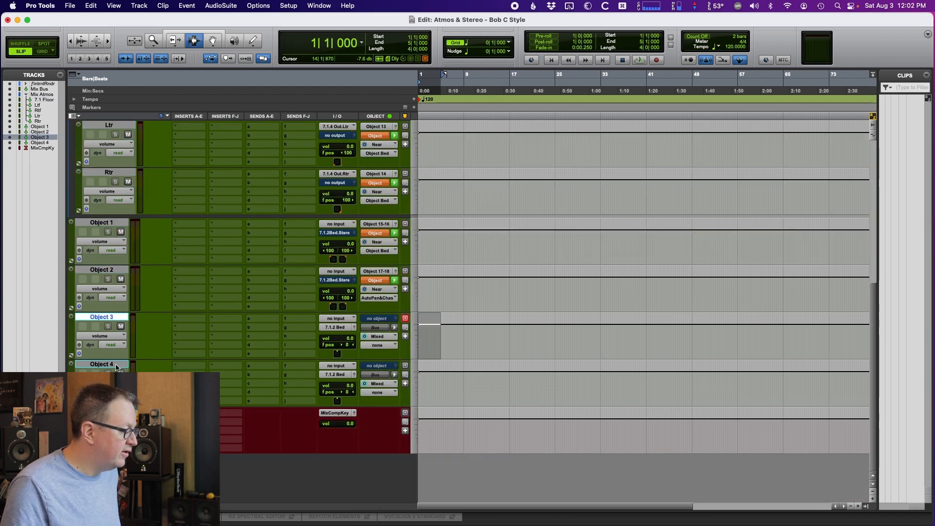
left_click(117, 366, "shift")
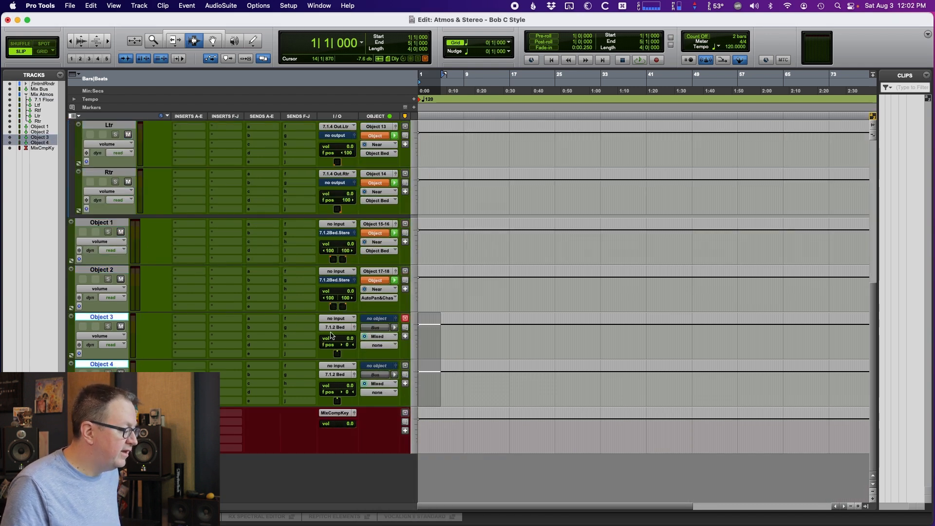
left_click(380, 319)
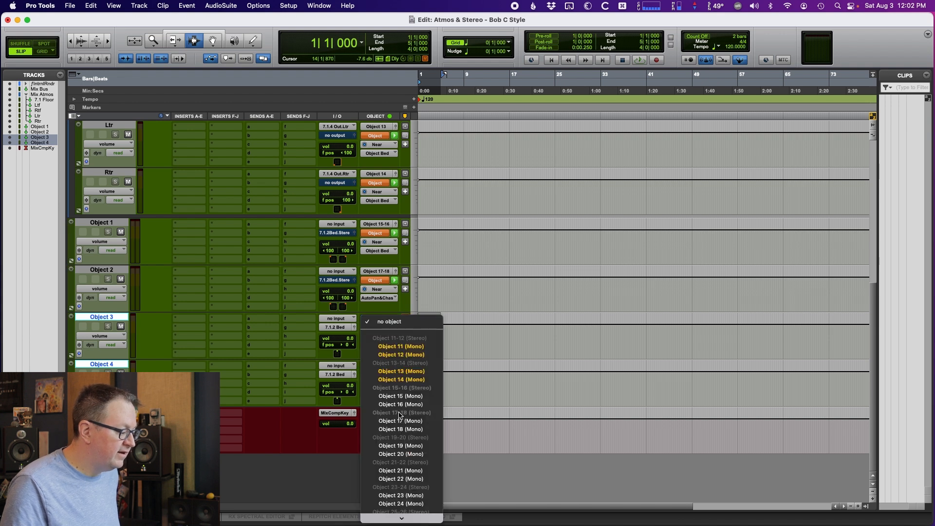
left_click(400, 445, "alt+shift+super")
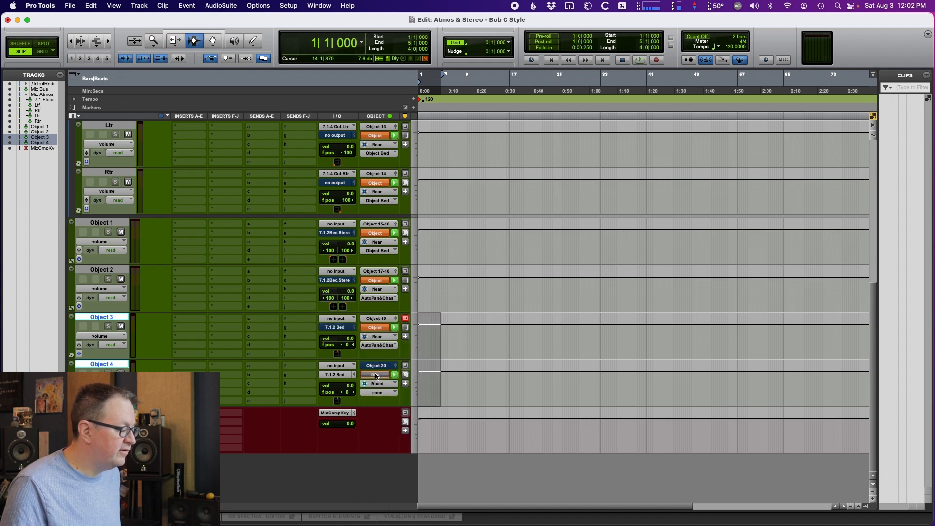
left_click(376, 375)
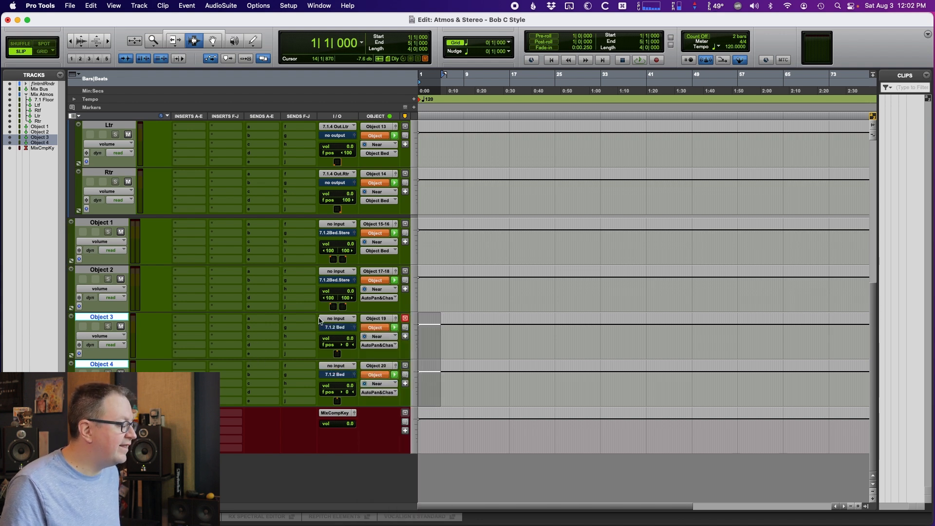
Create two stereo and two mono bus paths in I/O Setup with the default Bus name.
left_click(290, 6)
left_click(300, 67)
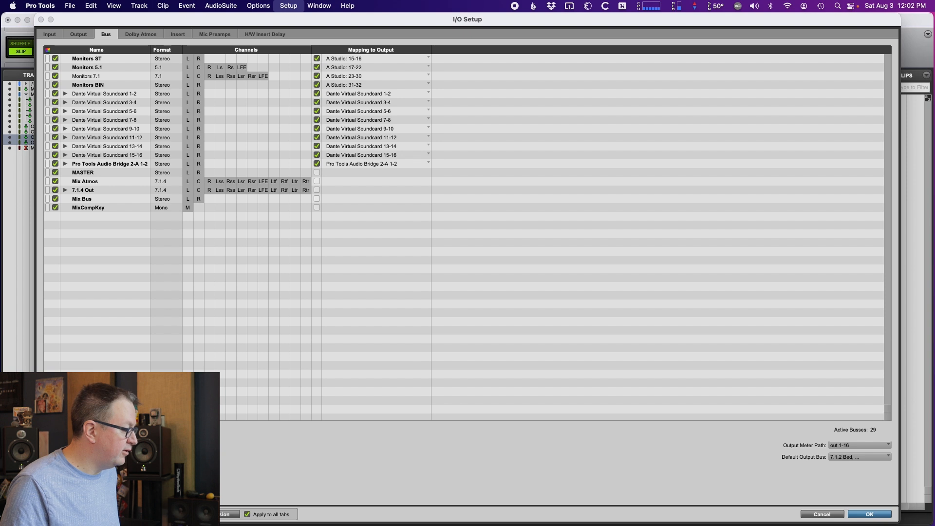
key("super+n")
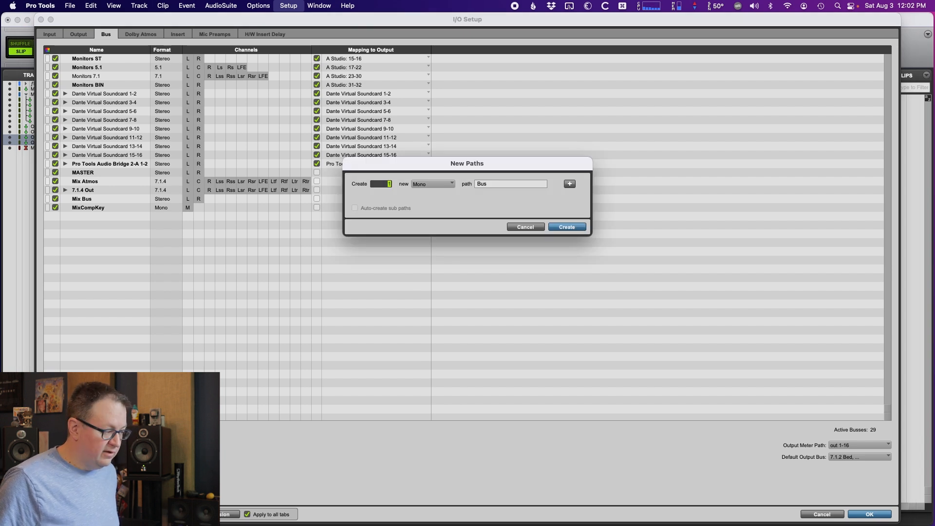
key("super+Right")
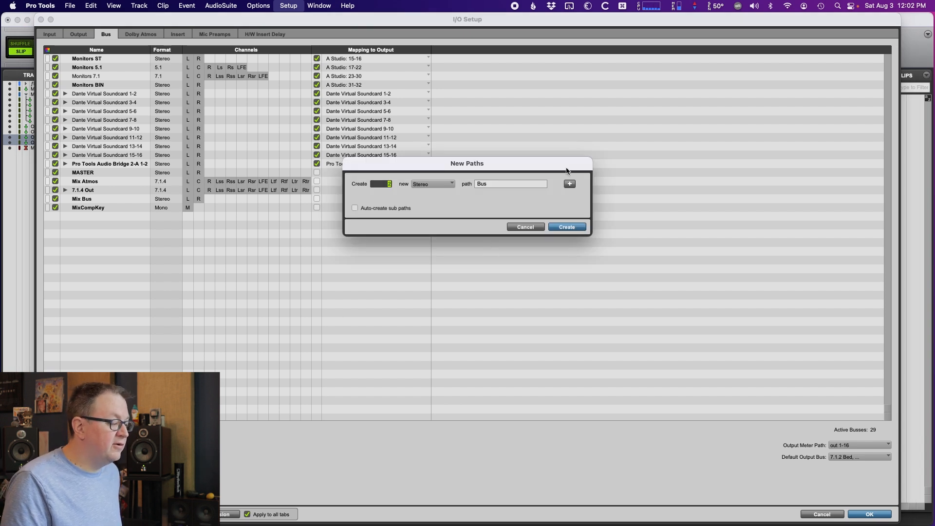
left_click(569, 184)
type("2")
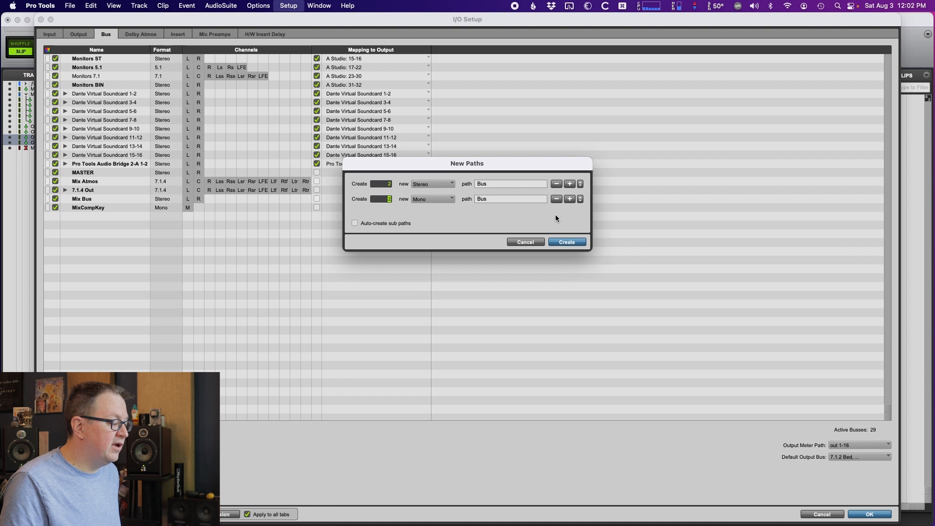
left_click(577, 242)
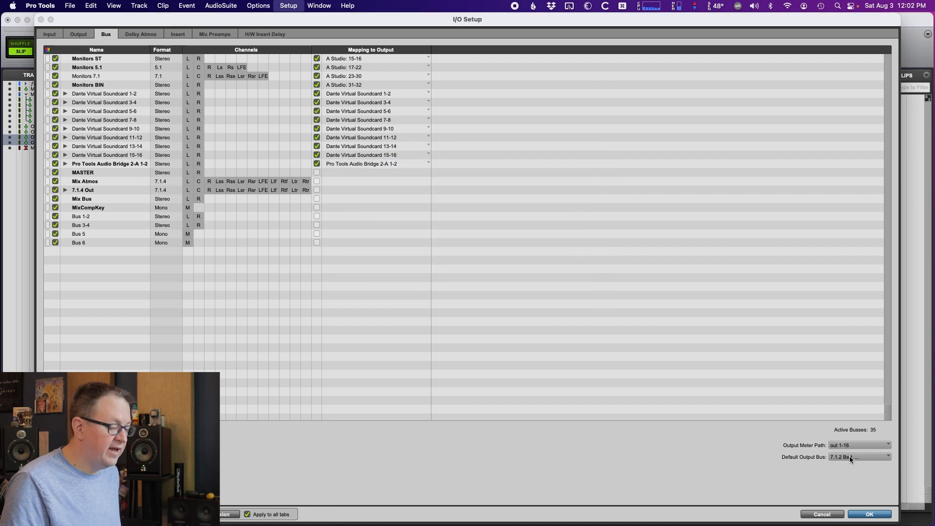
left_click(876, 514)
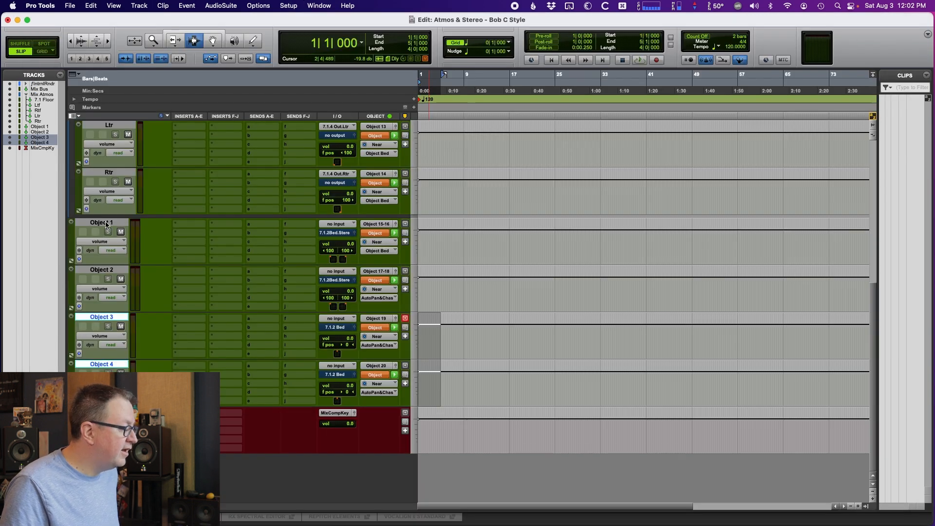
Set the inputs of Object 1 and Object 2 to Bus 1-2 and Bus 3-4, and of Object 3 and Object 4 to Bus 5 and Bus 6.
left_click(341, 227)
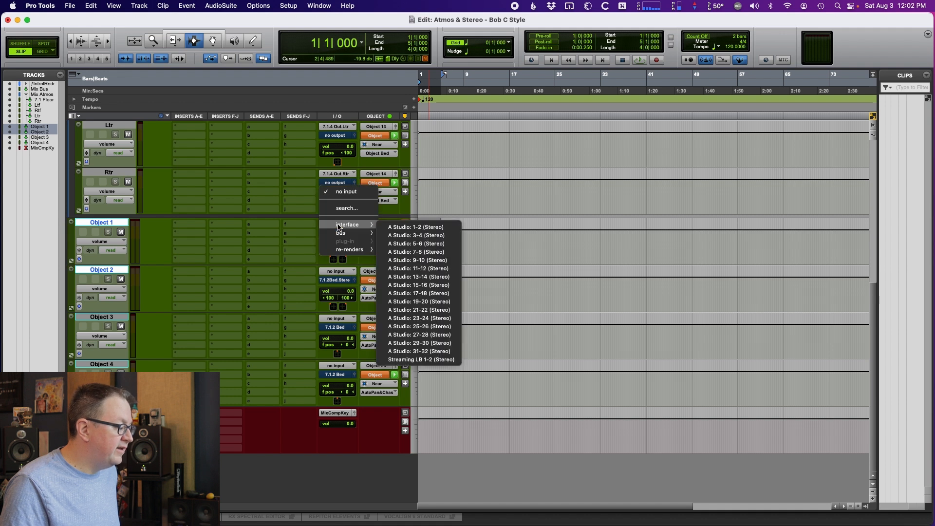
mouse_move(371, 236)
left_click(408, 251, "alt+shift+super")
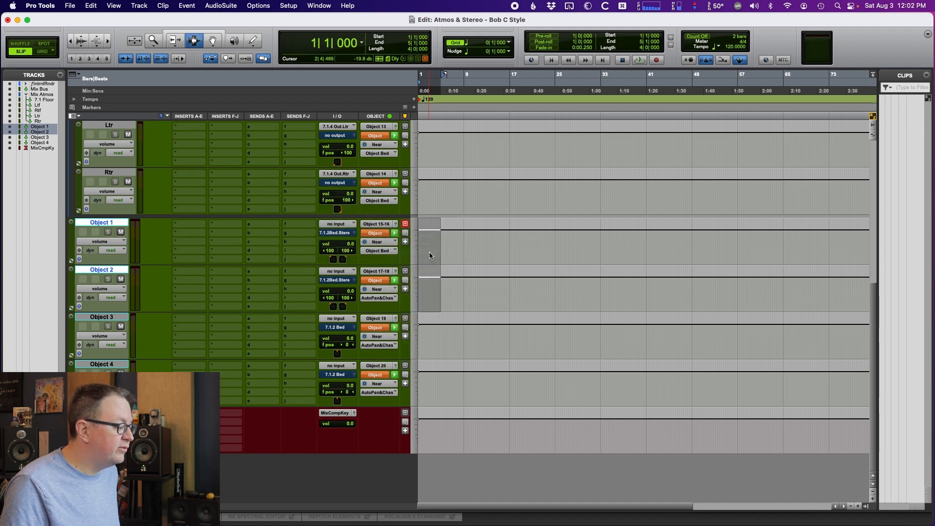
left_click(122, 317)
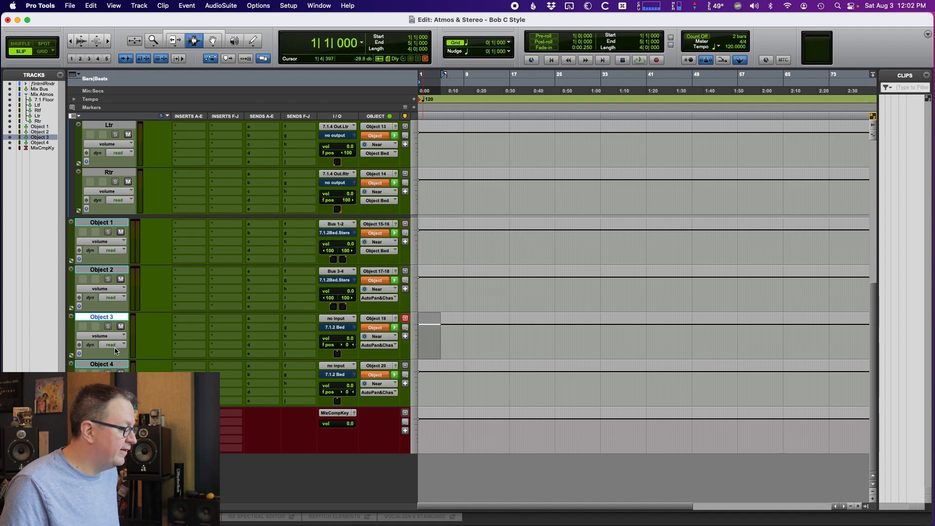
left_click(111, 366, "shift")
left_click(340, 319)
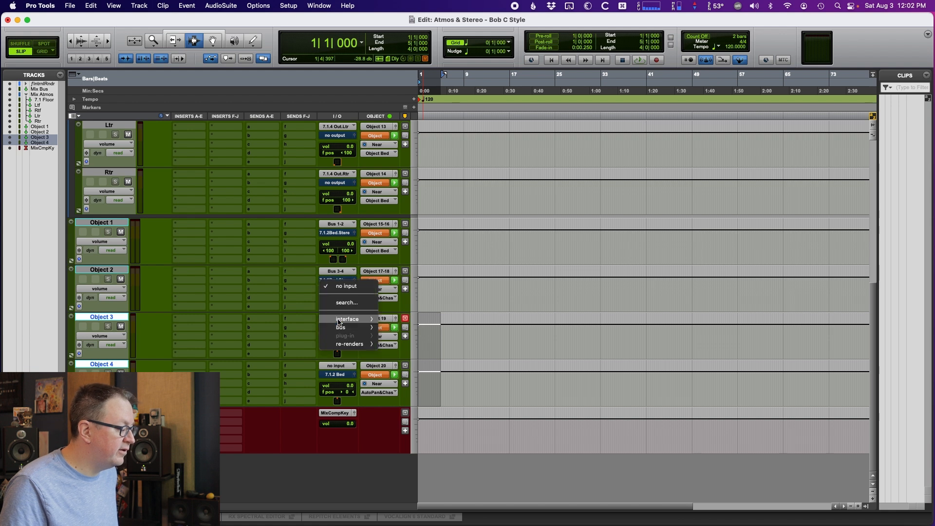
left_click(408, 375, "alt+shift+super")
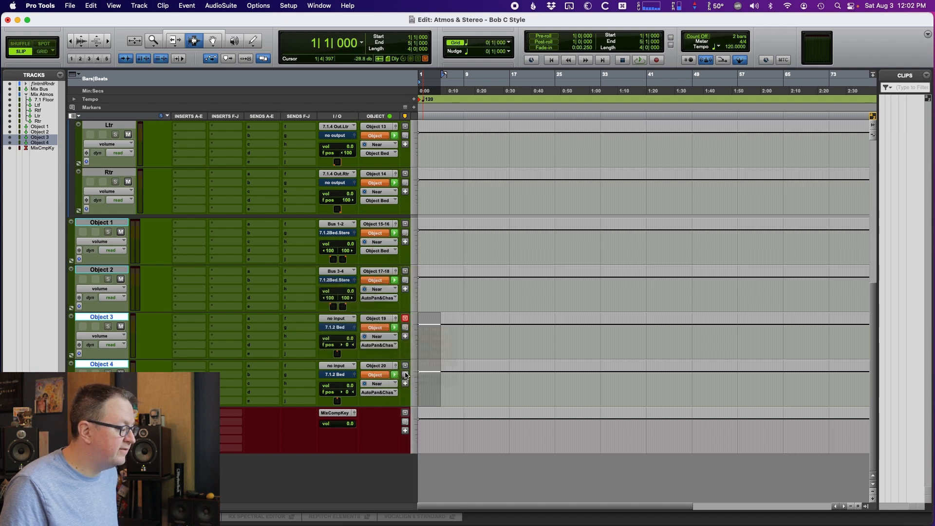
Search the Object 1 track's input choices for "Obj 15-16" and select the stereo path Object 15-16.
left_click(340, 225)
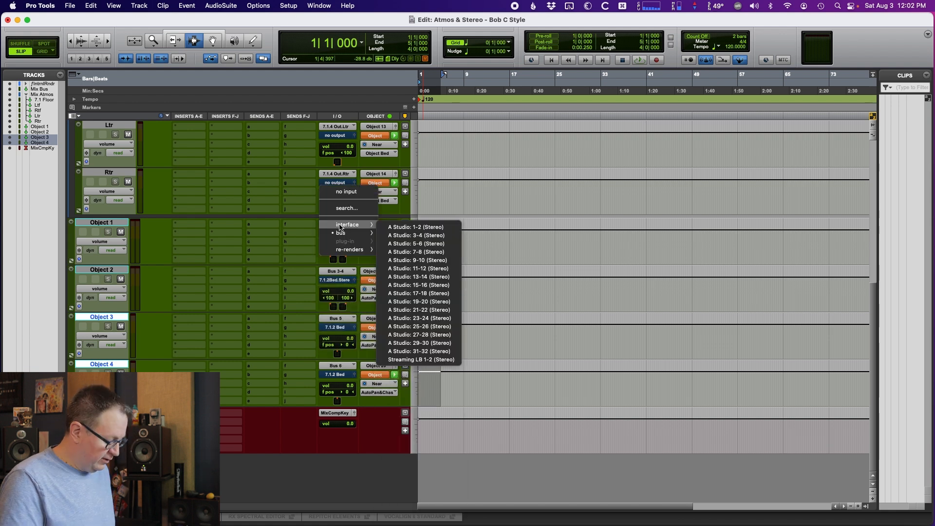
type("obj 15-16")
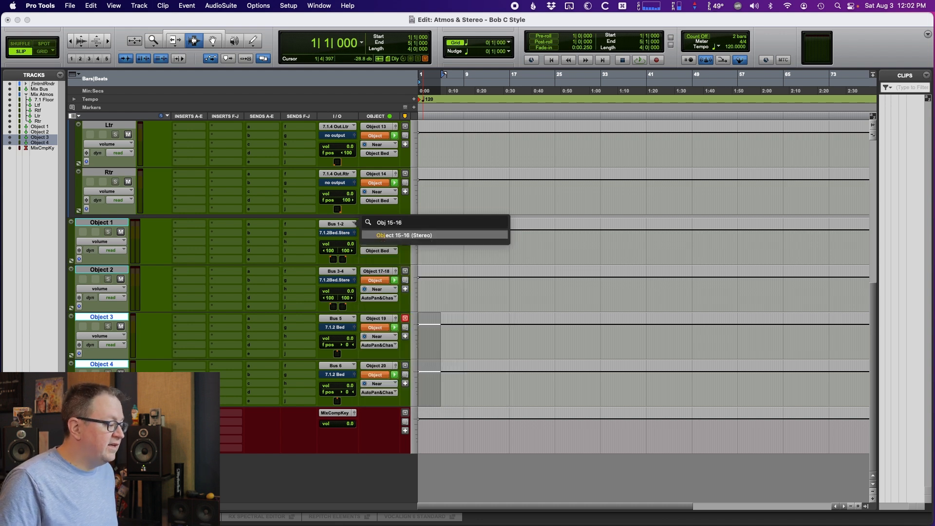
key("Return")
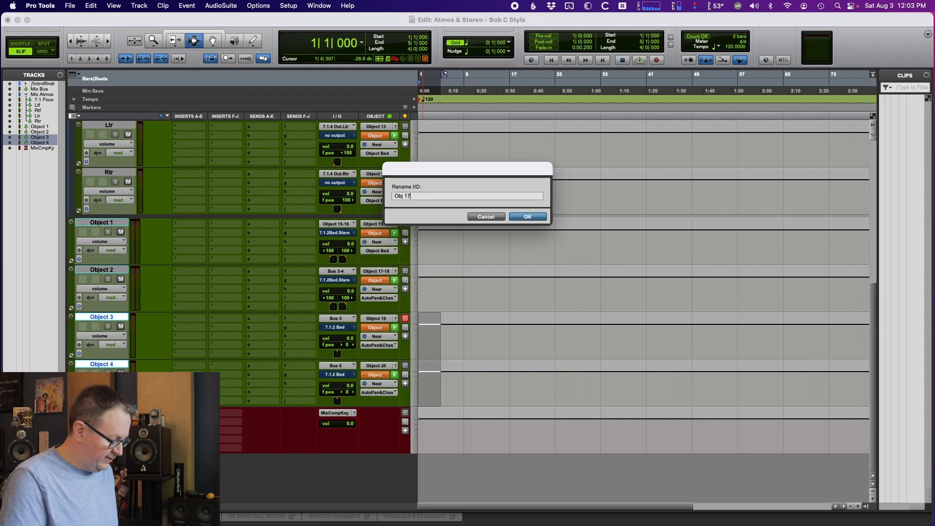
Rename the input busses of Object 2, Object 3 and Object 4 to Obj 17-18, Obj 19 and Obj 20.
key("Return")
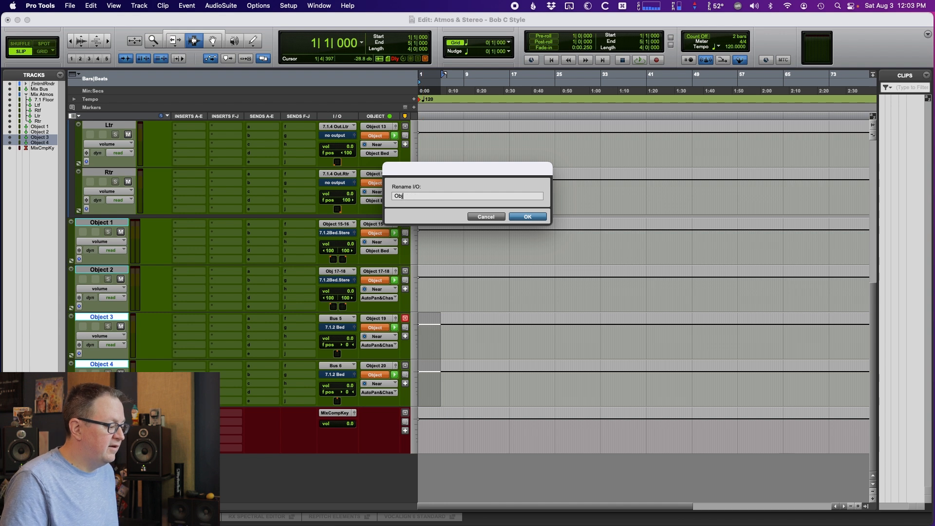
key("Return")
type("Obj")
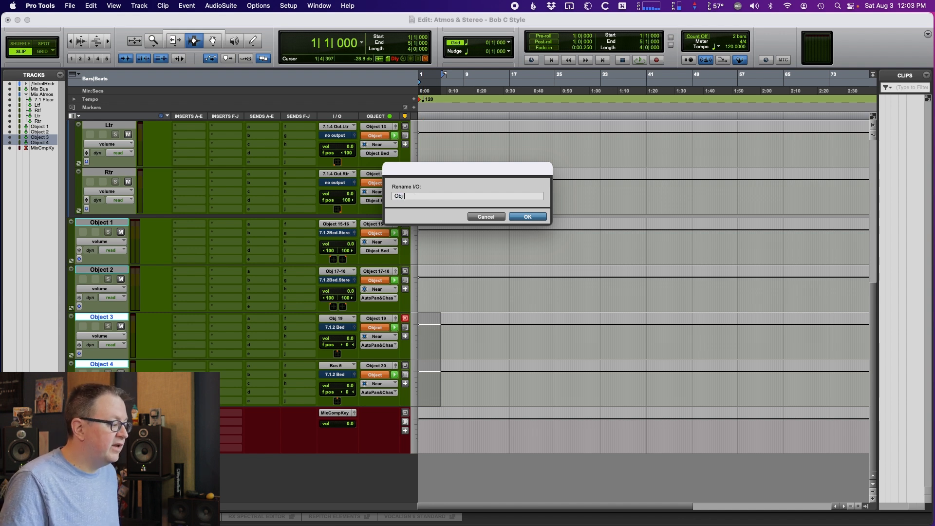
key("BackSpace")
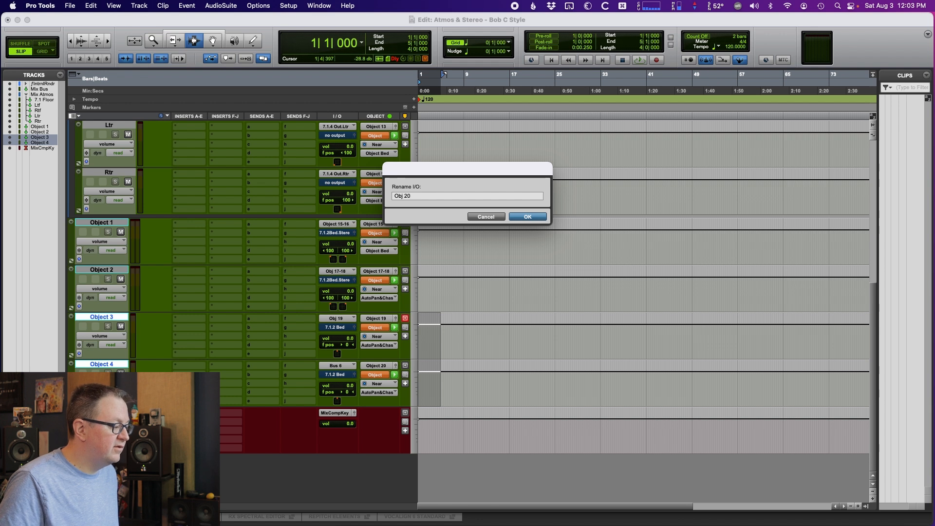
key("Return")
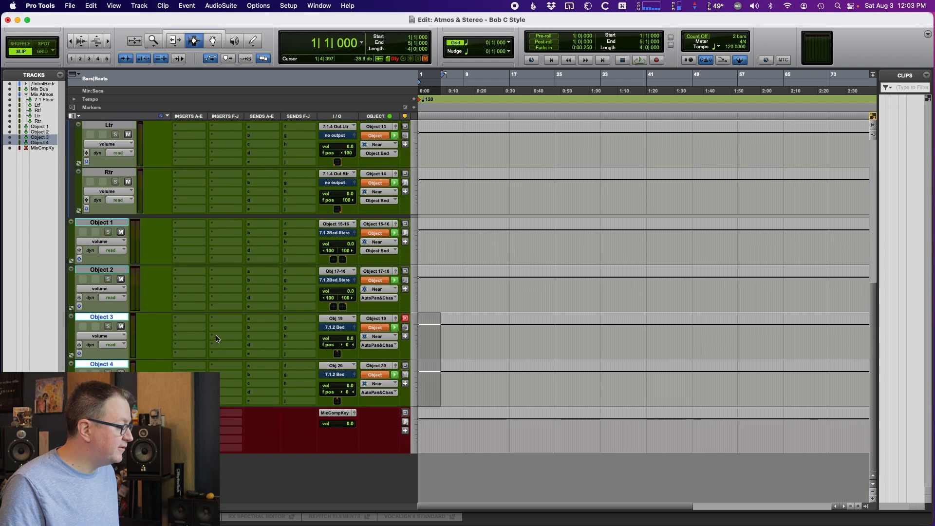
Rename the four object tracks to Obj 15-16, Obj 17-18, Obj 19 and Obj 20.
double_click(101, 222)
type("Obj 15-16")
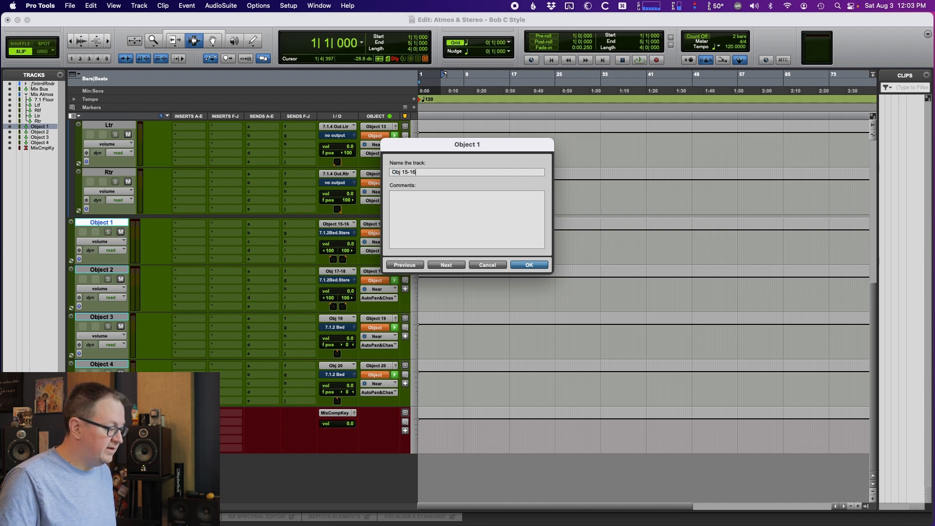
key("super+Right")
type("Obj")
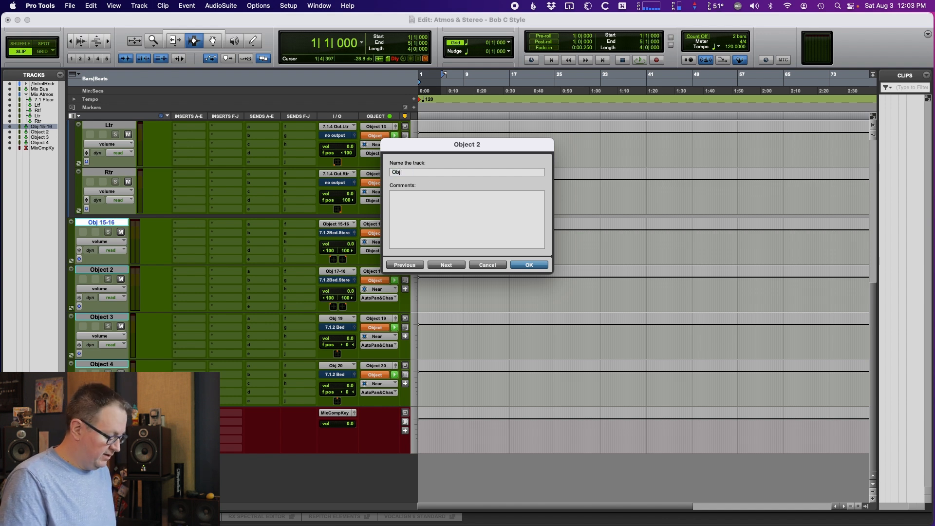
type(" 17-18")
key("super+Right")
type("Obj 19")
key("super+Right")
type("Obj 20")
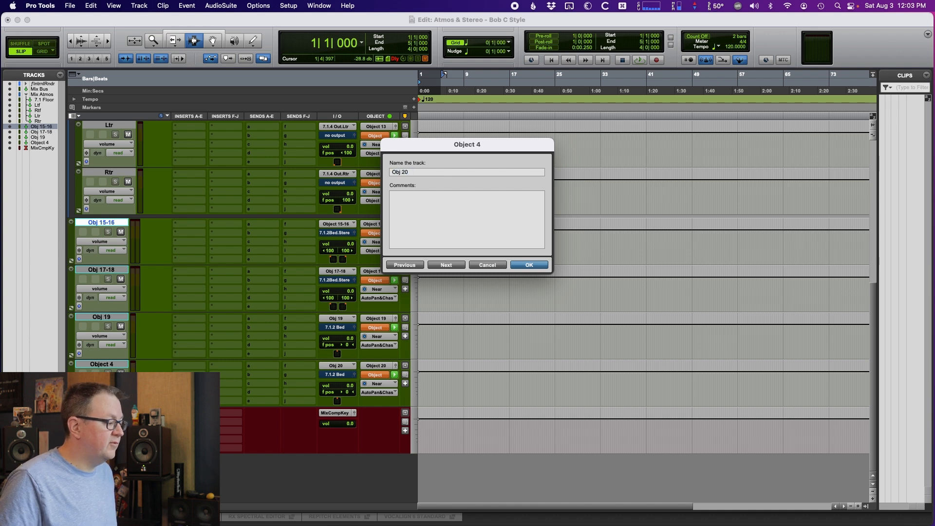
key("Return")
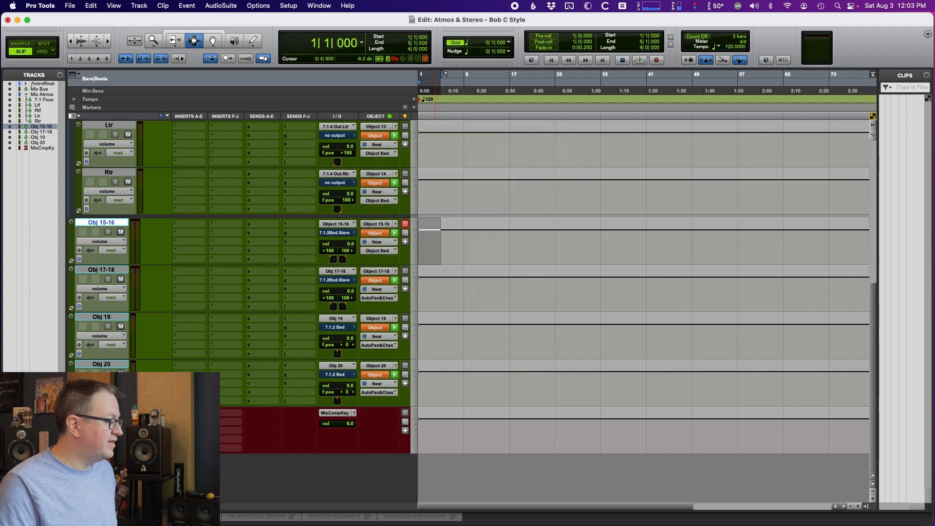
Examine the FX tracks' inserts, sends and outputs and the Delay 1/4 send to Mix Atmos, and close the send window.
scroll(239, 292, "up", 5)
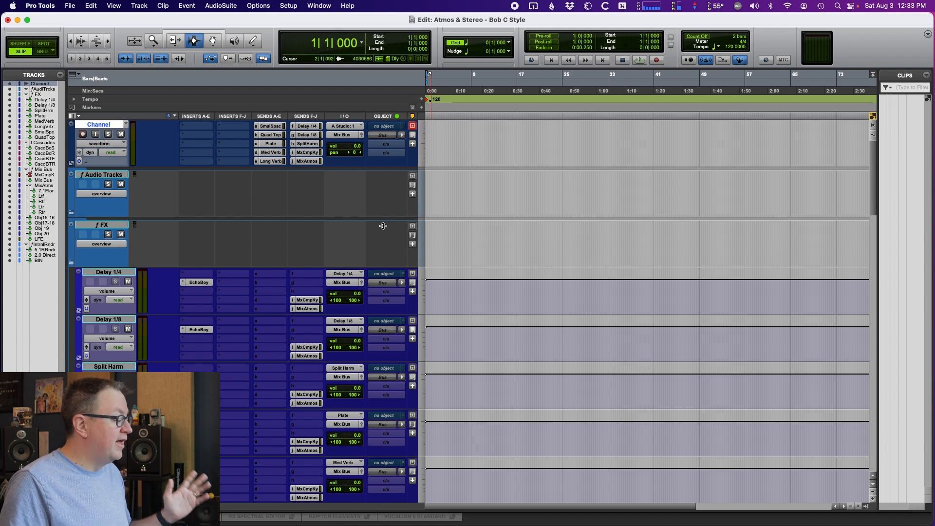
scroll(383, 245, "down", 2)
scroll(384, 245, "down", 1)
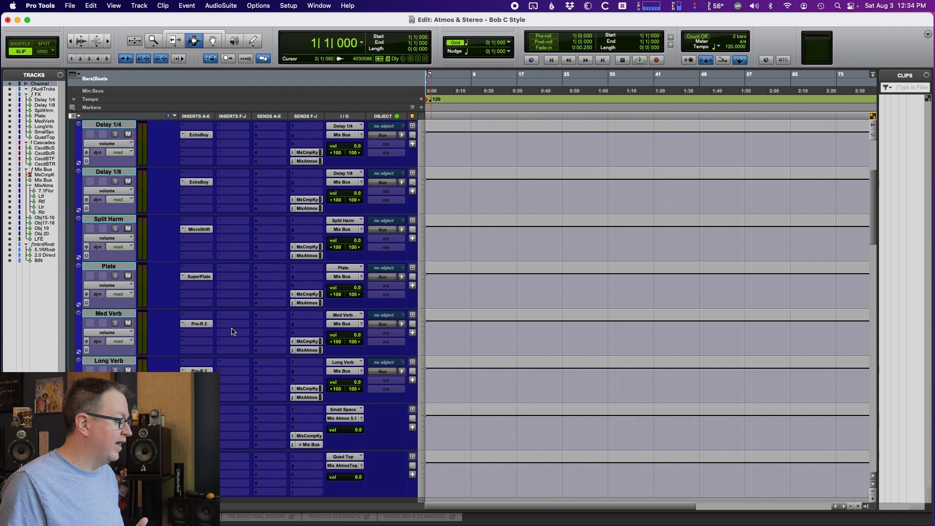
scroll(233, 334, "down", 2)
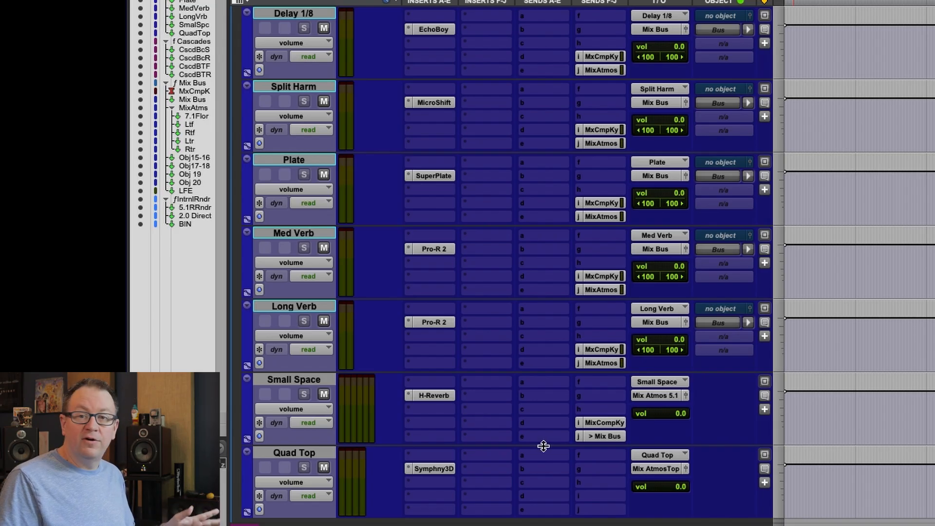
scroll(545, 431, "up", 5)
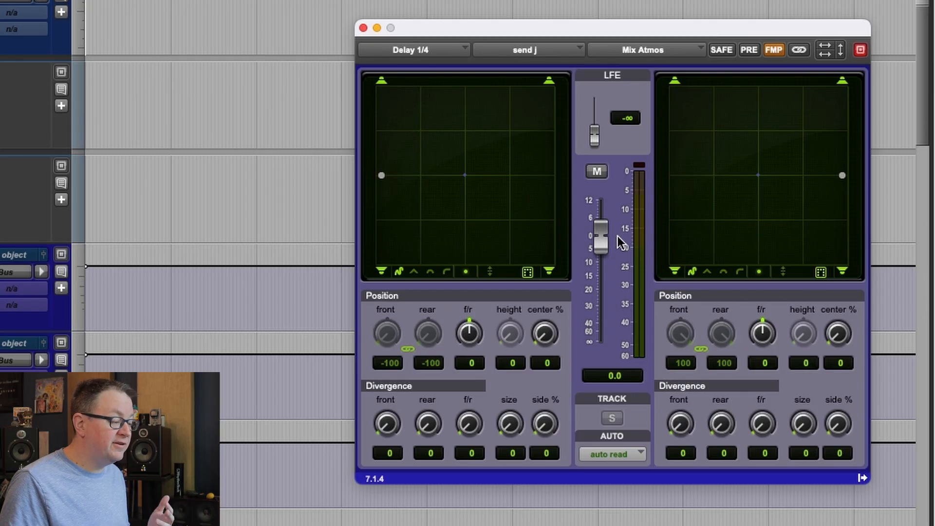
left_click_drag(598, 239, 599, 244)
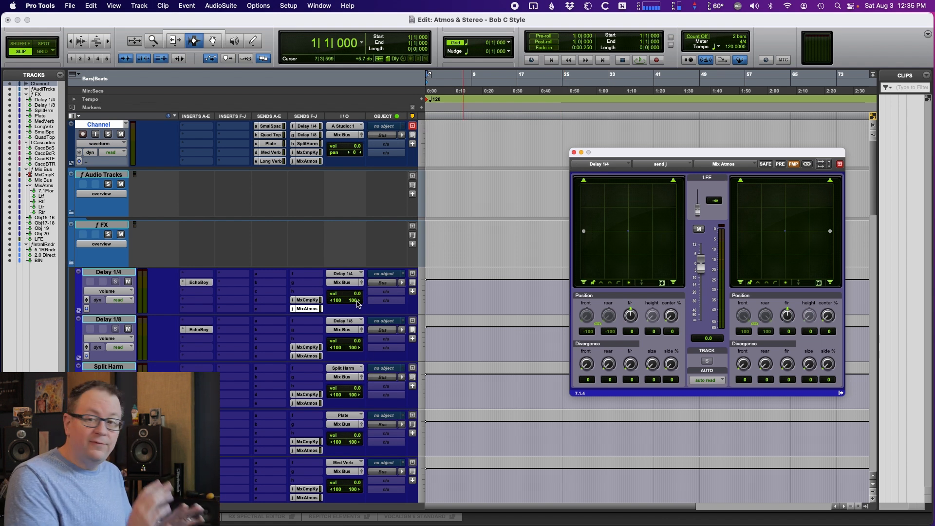
left_click(574, 152)
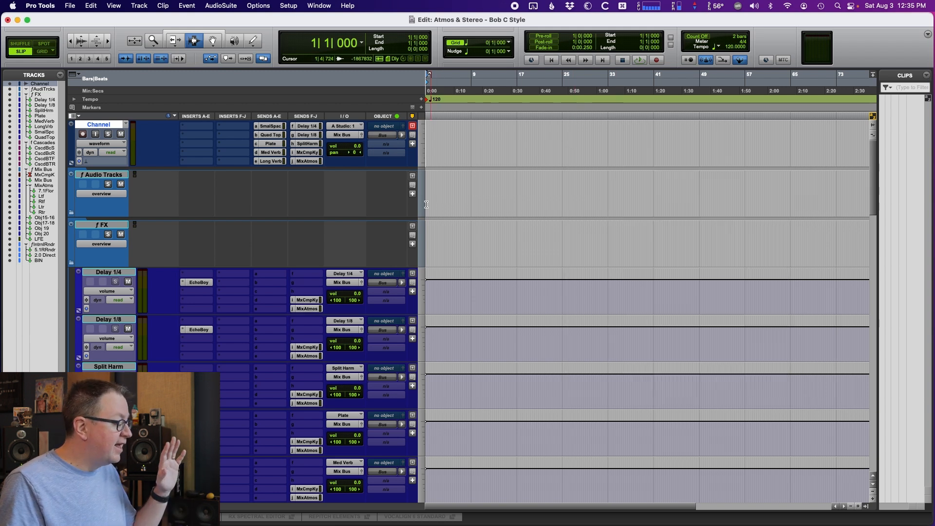
Examine the Mix Atmos bus with its Mix Atmos Top and Mix Atmos 5.1 sub-paths in I/O Setup.
scroll(431, 201, "down", 4)
scroll(401, 240, "up", 4)
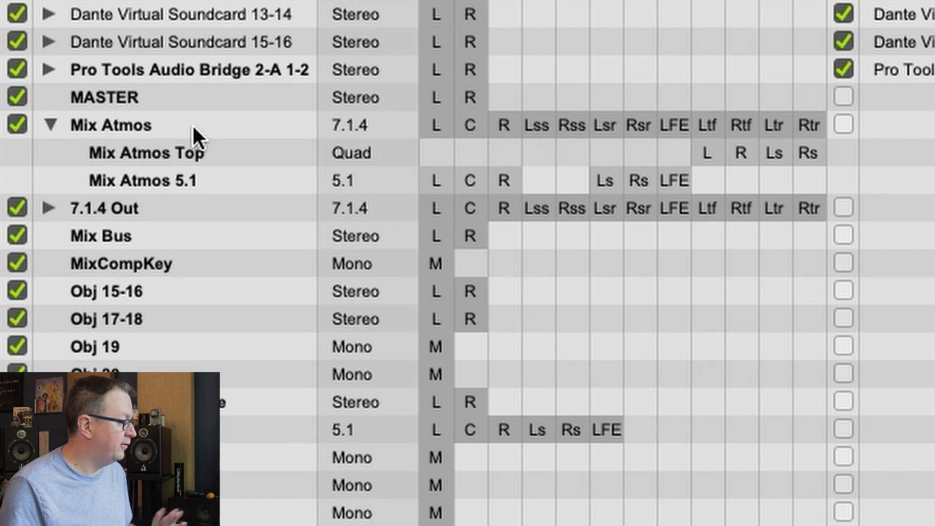
left_click(192, 124)
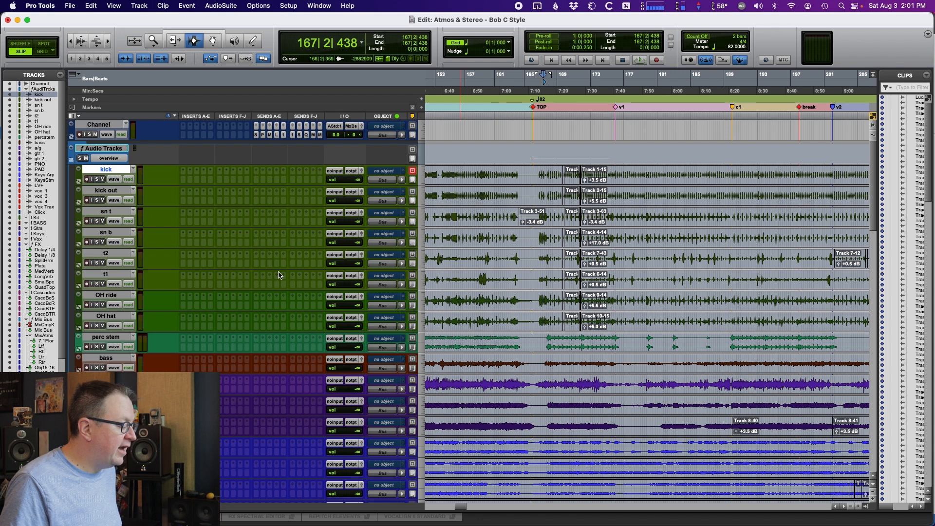
Route the outputs of all selected audio tracks, from kick through Vox Trax, to Mix Bus.
scroll(122, 255, "down", 6)
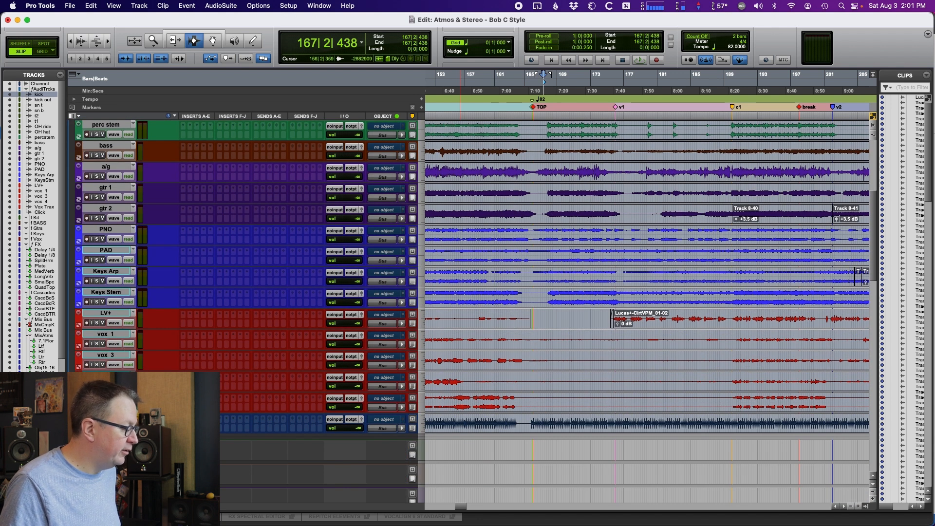
scroll(216, 366, "up", 6)
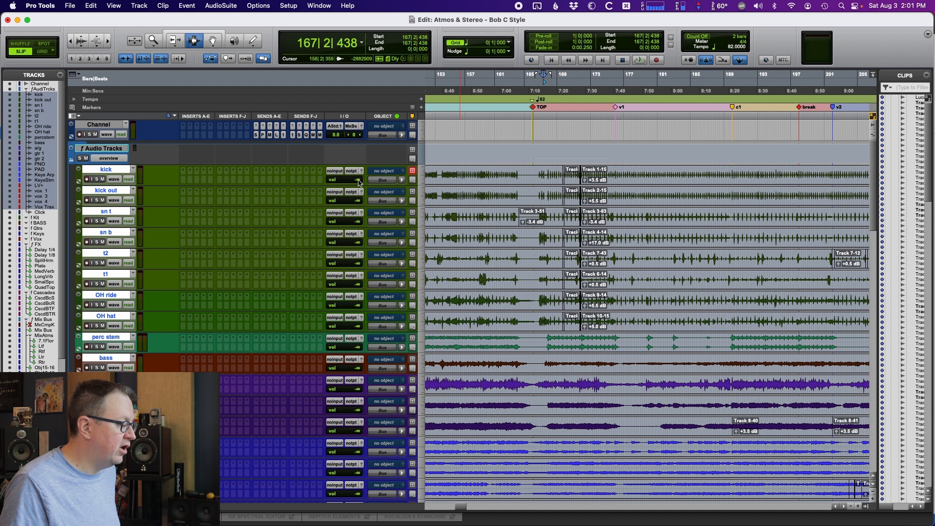
left_click(351, 171)
mouse_move(352, 173)
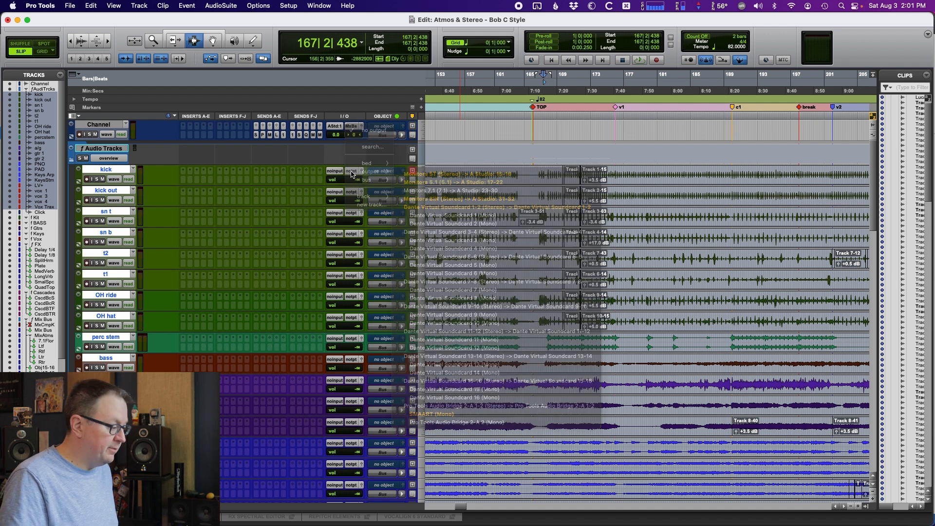
type("mix")
key("Down")
key("Down")
key("Down")
key("Return")
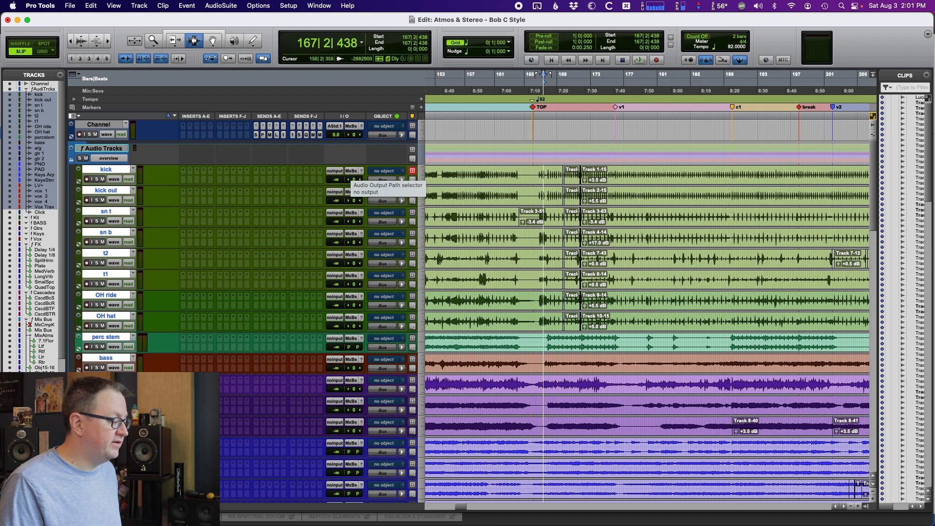
Copy the Channel track's sends onto all audio tracks from kick through Vox Trax.
left_click(541, 127)
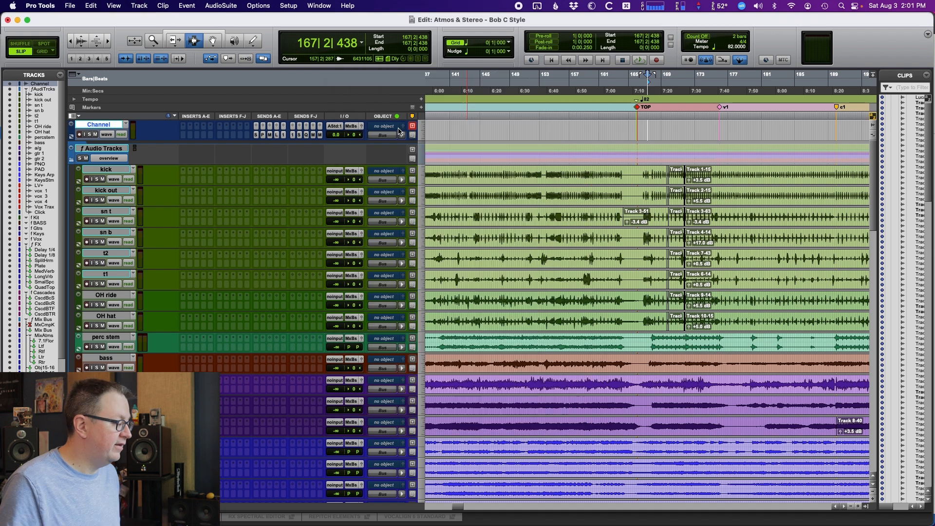
left_click(119, 171)
scroll(125, 298, "down", 5)
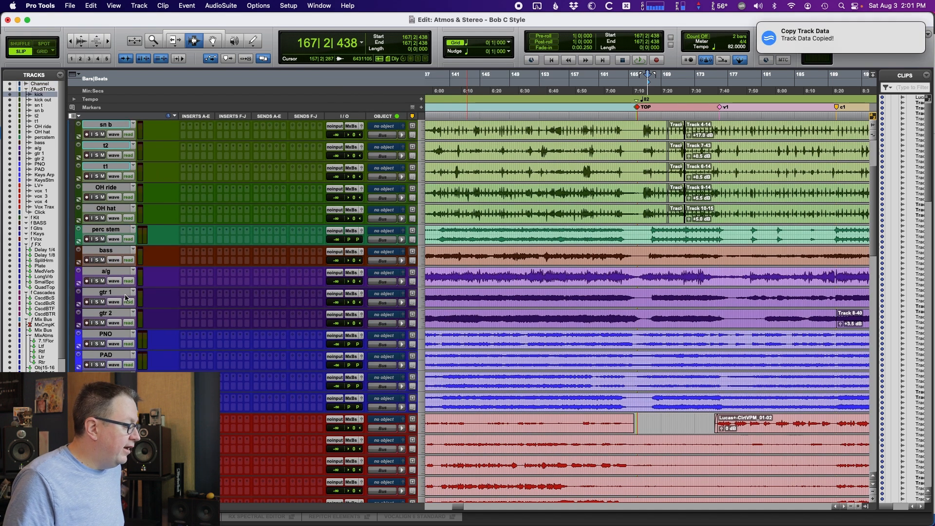
scroll(125, 297, "down", 5)
left_click(117, 396, "shift")
scroll(120, 395, "up", 10)
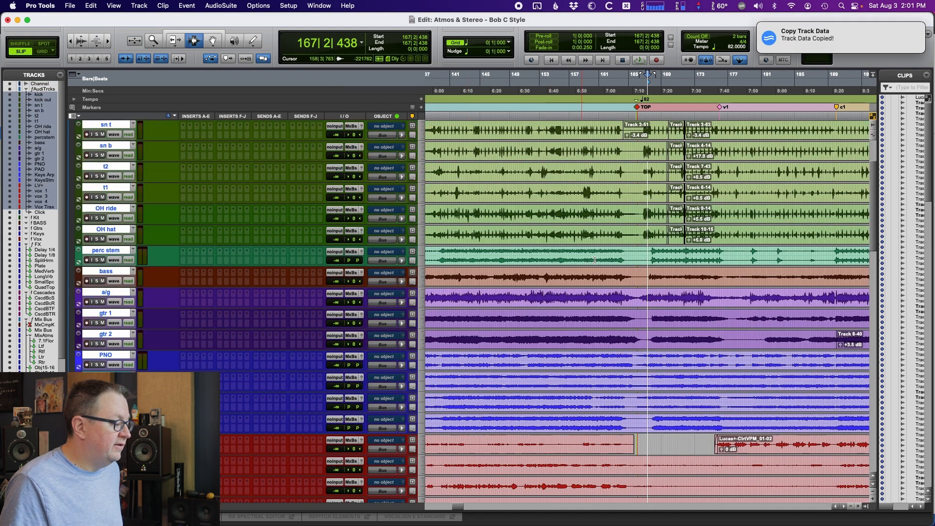
scroll(595, 260, "down", 2)
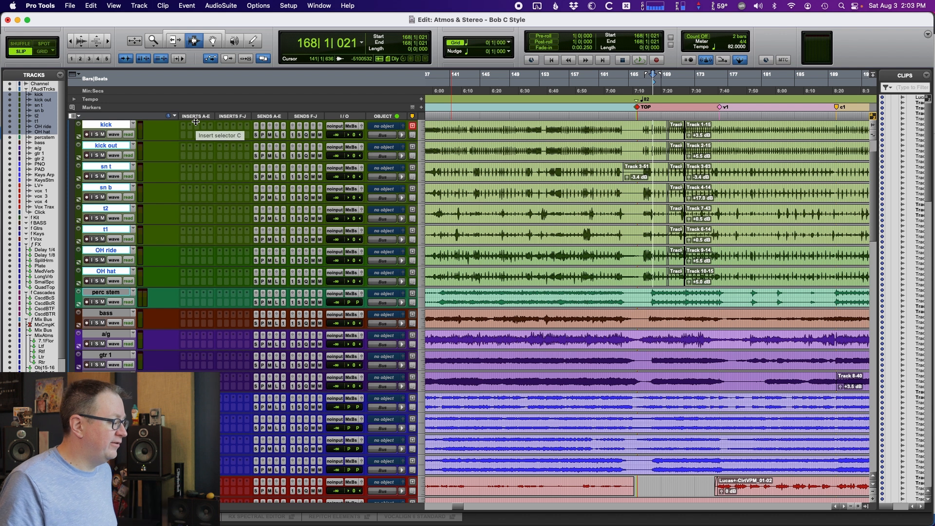
left_click(191, 124)
key("Escape")
left_click(191, 127)
type("ev2")
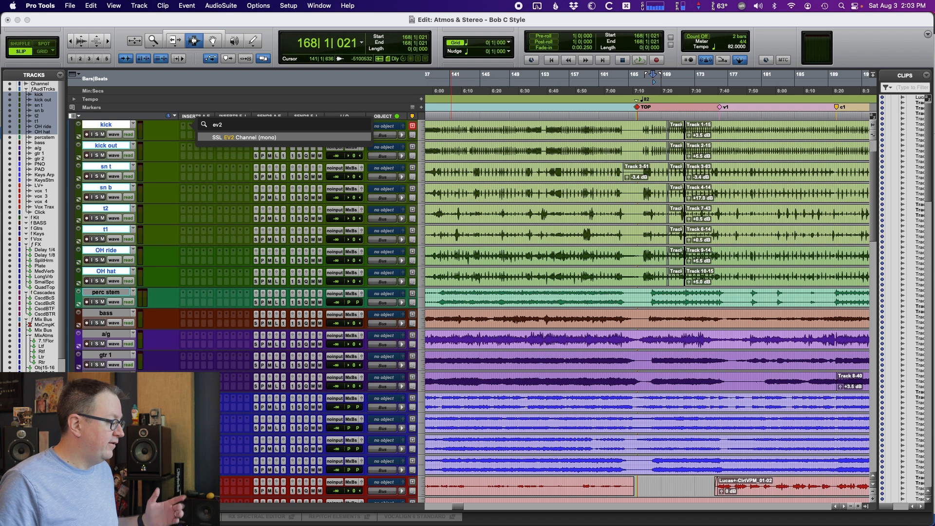
key("Escape")
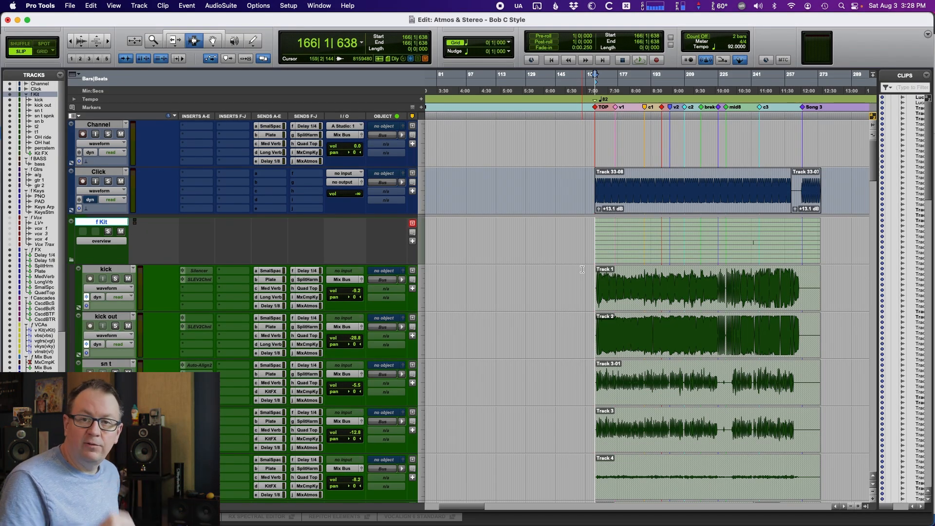
Play the song from just before the TOP marker, then stop playback.
key("space")
key("super+bracketright")
key("super+bracketright")
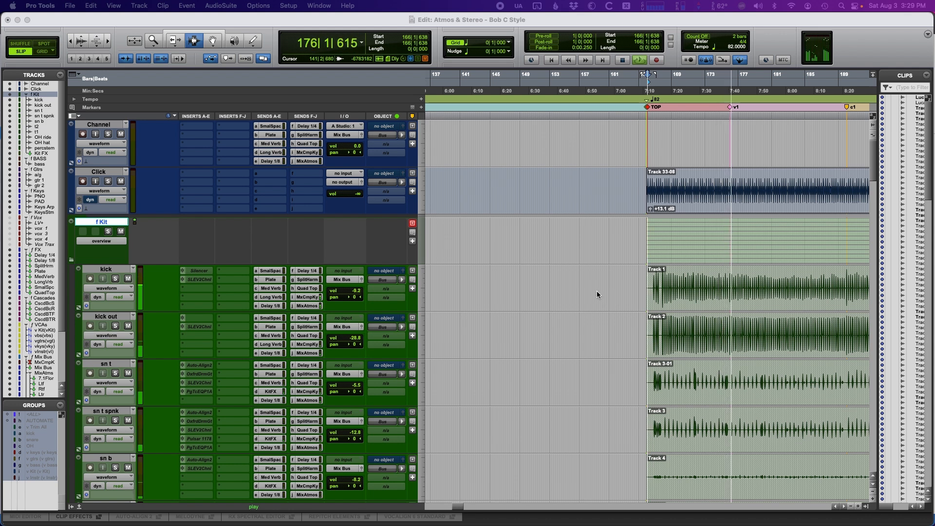
key("space")
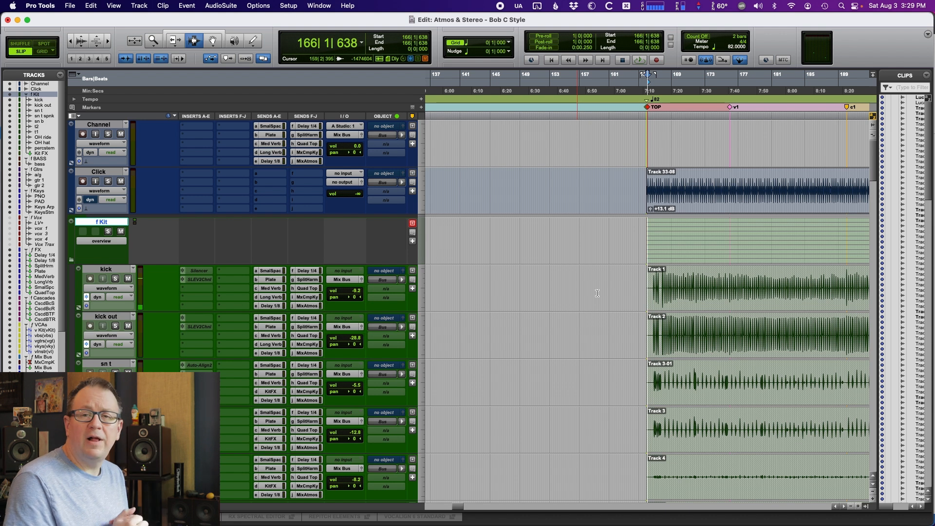
Place the edit cursor on the kick track at 166|4|342, just before the first kick hits.
left_click(654, 290)
key("t")
key("t")
key("t")
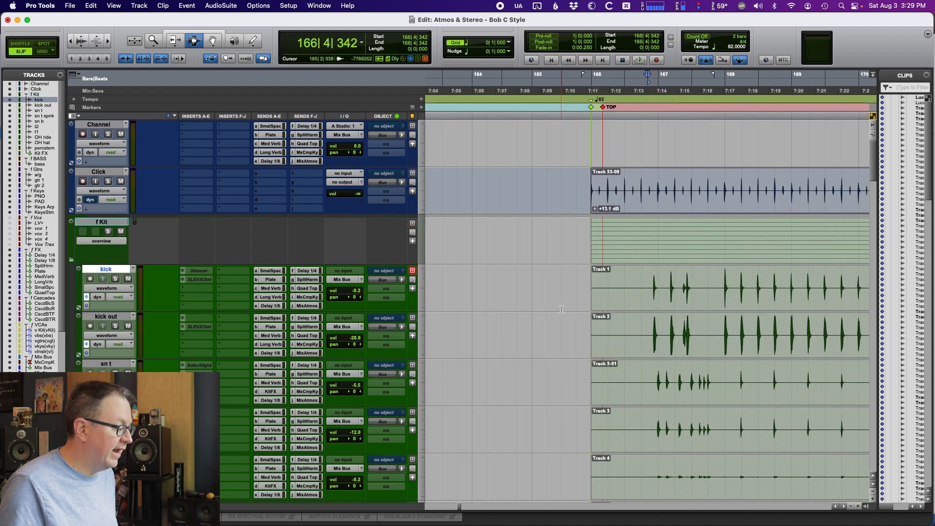
key("r")
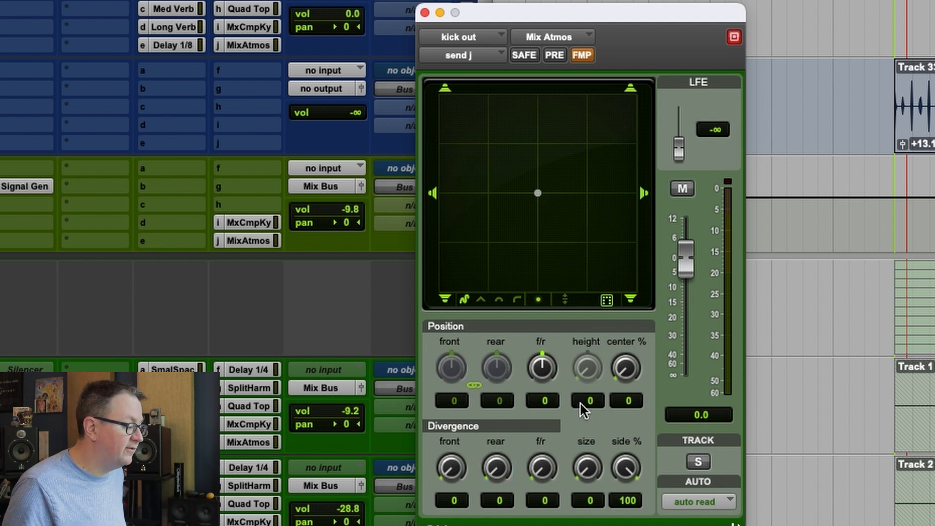
Turn off Follow Main Pan on kick out's Mix Atmos send and set center % and front, rear and f/r divergence to 100.
left_click(587, 55)
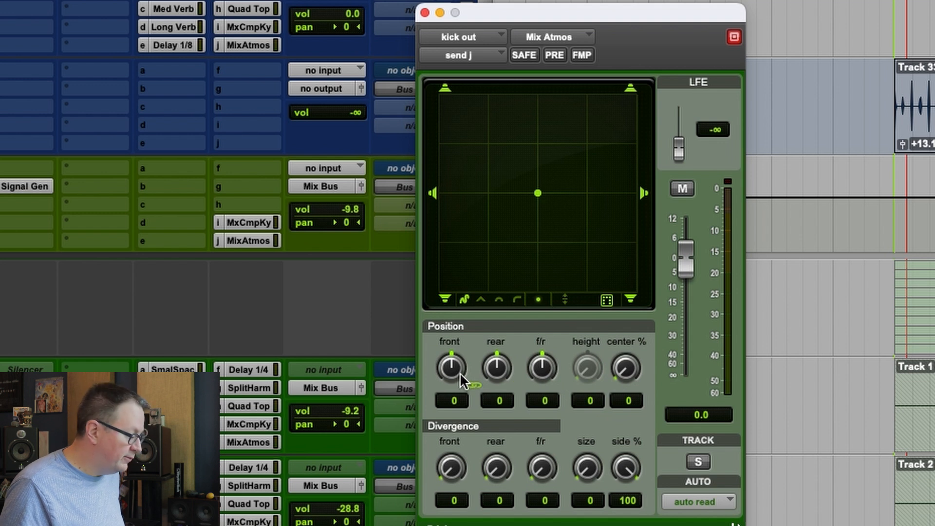
left_click(625, 369, "alt")
left_click(451, 475, "alt")
left_click(496, 468, "alt")
left_click(545, 468, "alt")
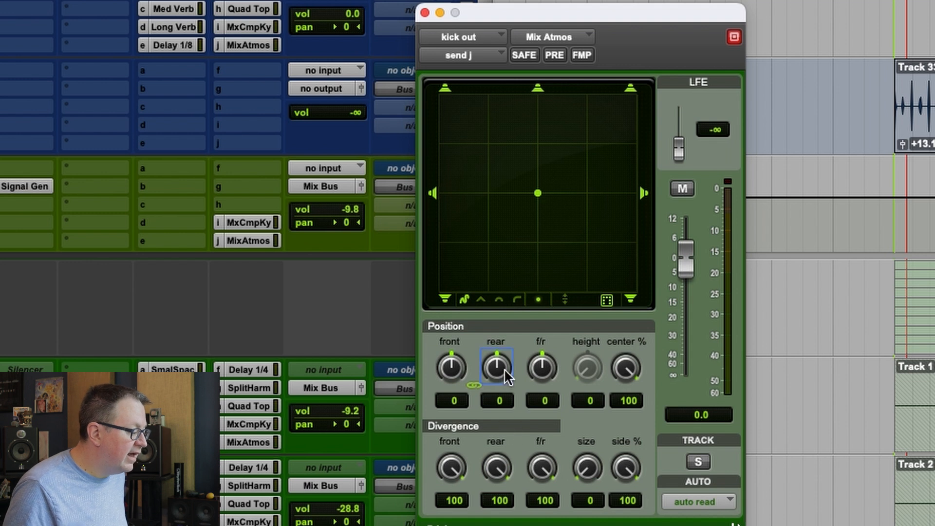
Set the kick out send's f/r position to 100 and its front divergence to 91.
left_click(534, 371, "alt")
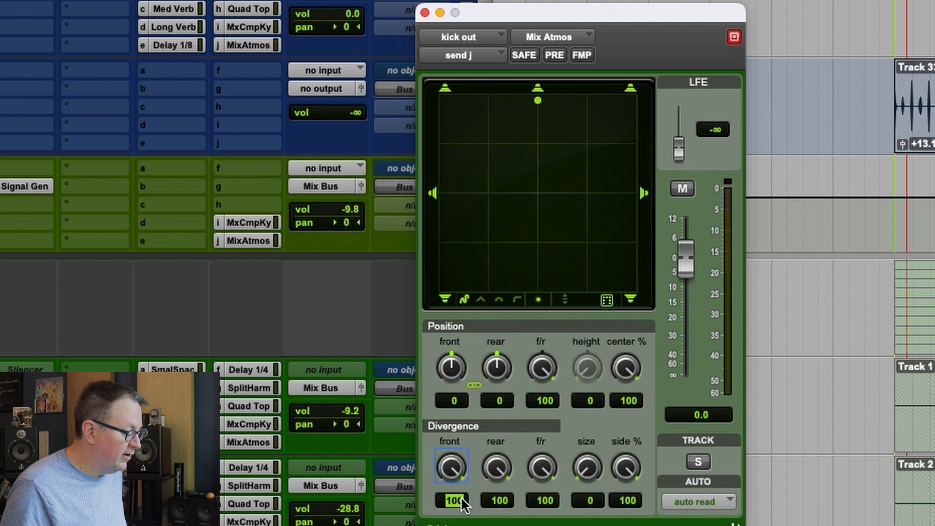
type("91")
key("Return")
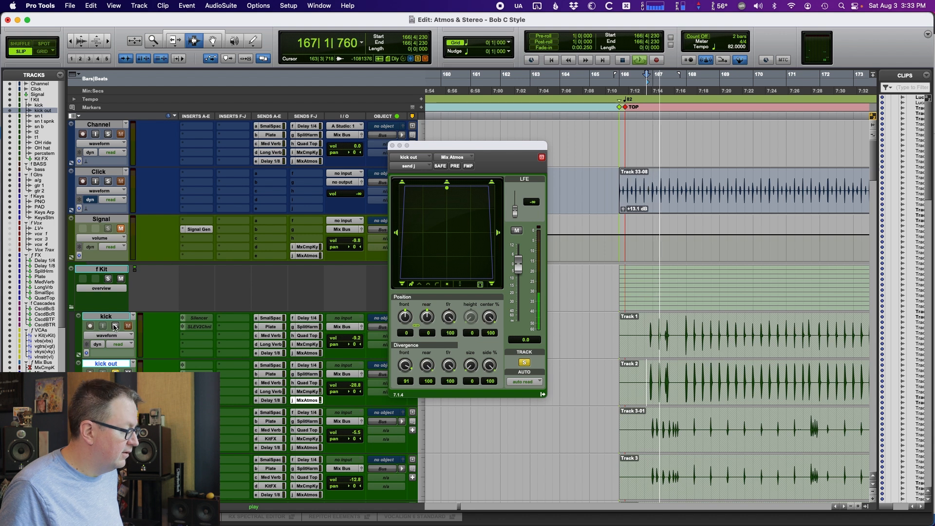
Solo kick along with kick out and audition both together from 166|4|230.
key("space")
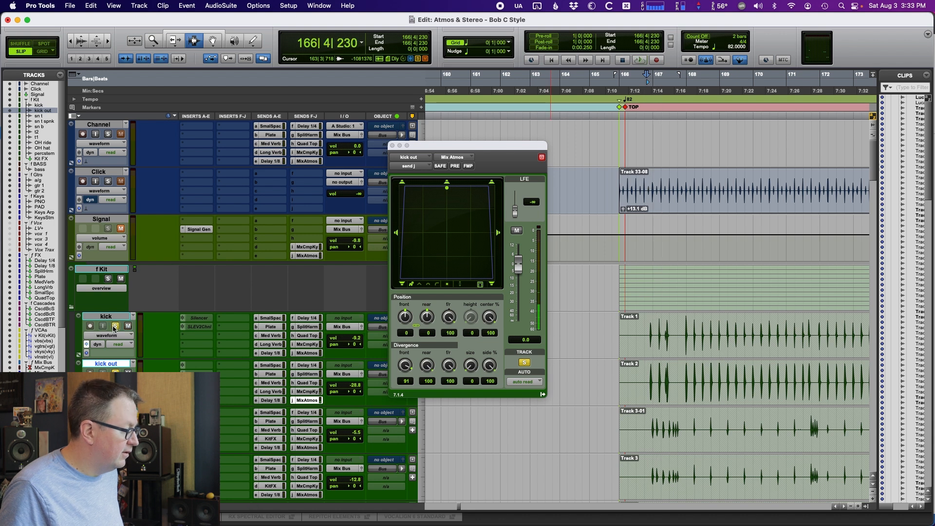
key("space")
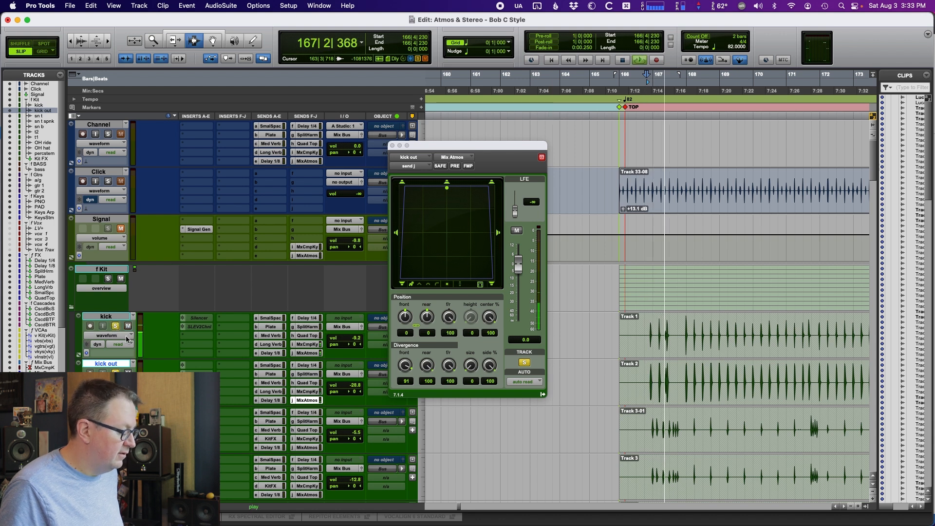
key("space")
key("space")
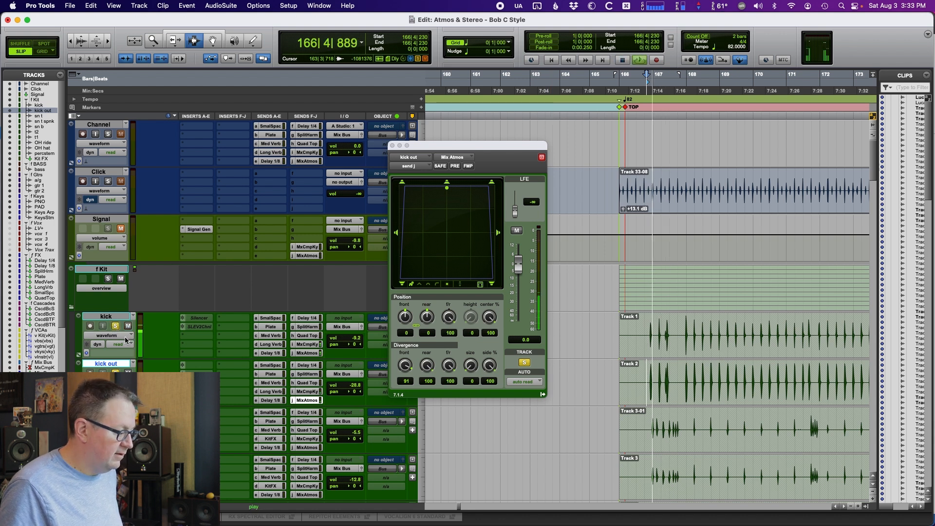
key("space")
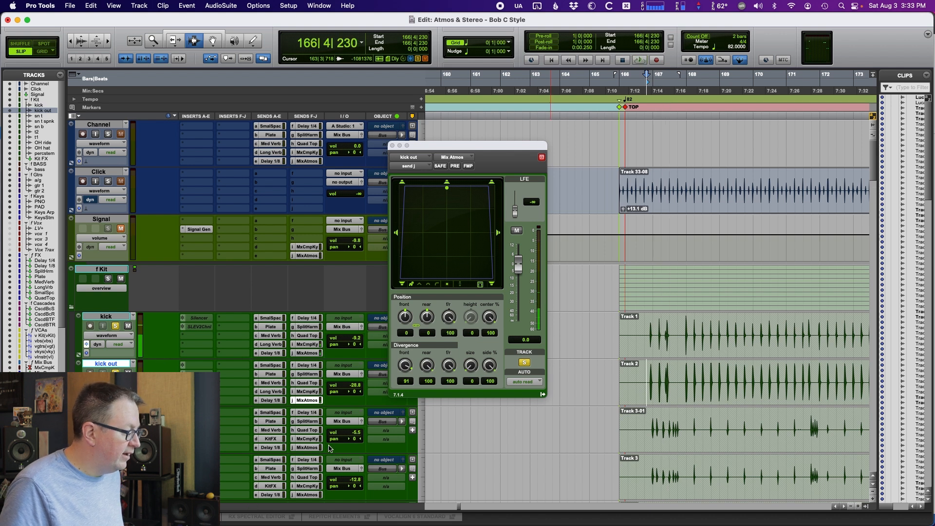
Copy kick out's Mix Atmos send panning to the sn t and sn t spnk sends.
left_click(314, 448)
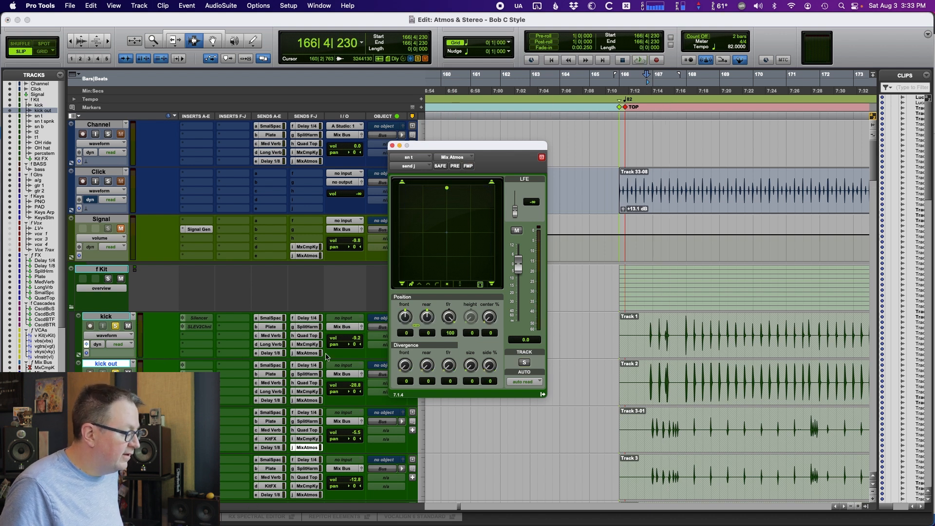
left_click(306, 404)
left_click(305, 448)
scroll(308, 428, "down", 3)
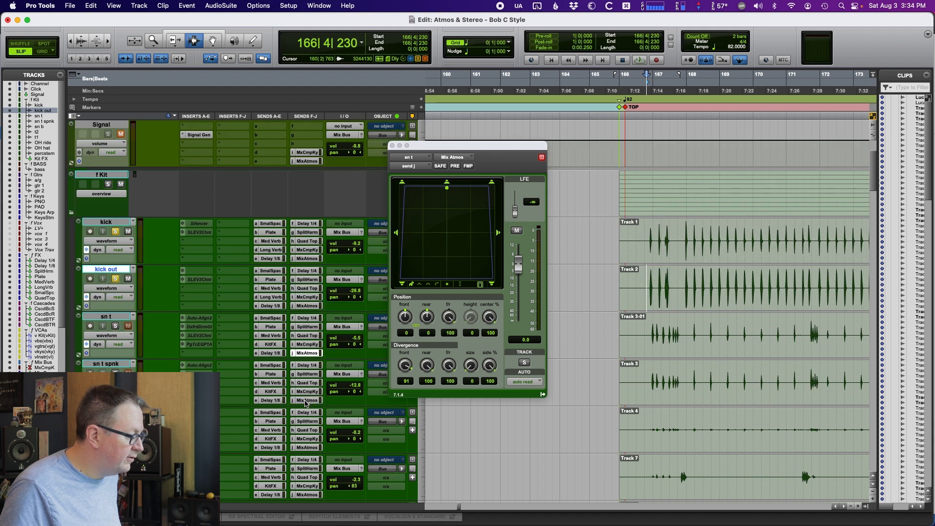
left_click(305, 400)
scroll(293, 387, "down", 3)
Turn off Follow Main Pan on t2's Mix Atmos send, set its f/r position to 100 and adjust its divergence.
left_click(302, 397)
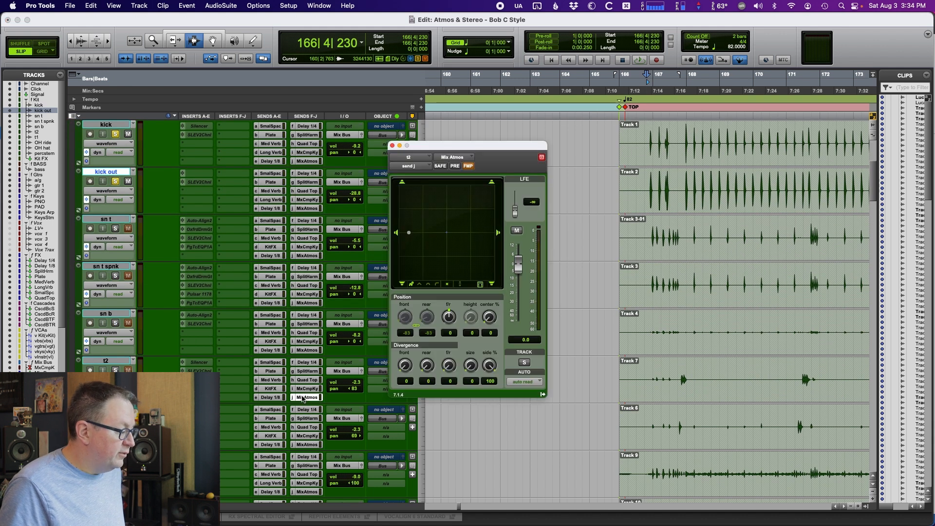
left_click(447, 320, "alt")
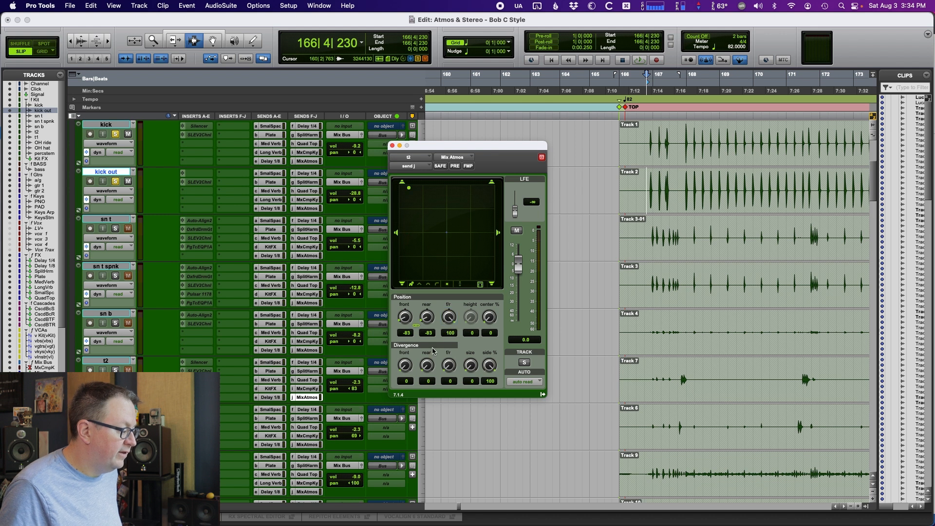
left_click(426, 364, "alt")
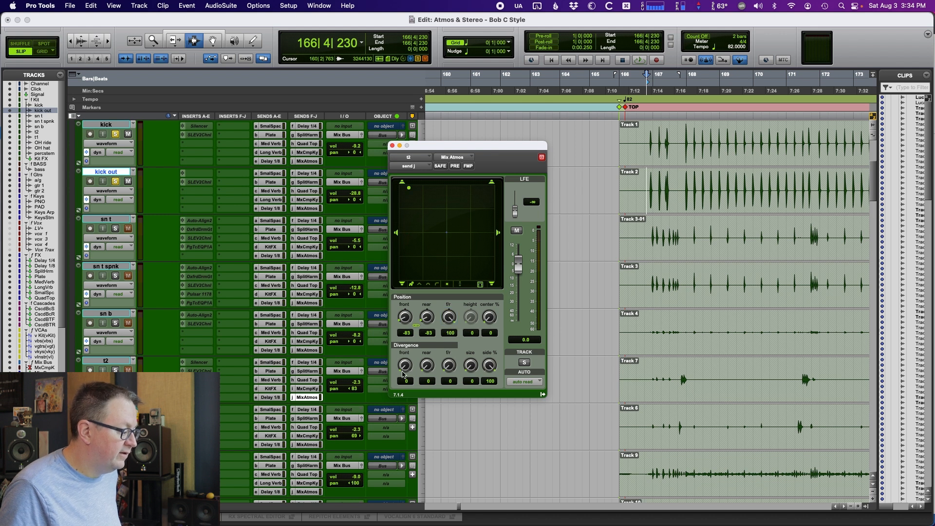
left_click(307, 397)
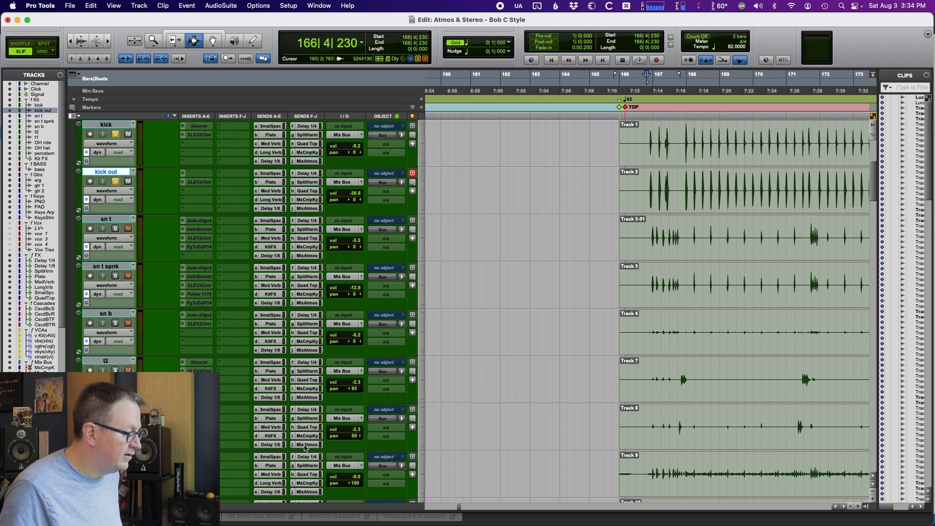
Turn off Follow Main Pan on t1's Mix Atmos send and set its f/r position and front, rear and f/r divergence to 100.
left_click(307, 444)
left_click(468, 167)
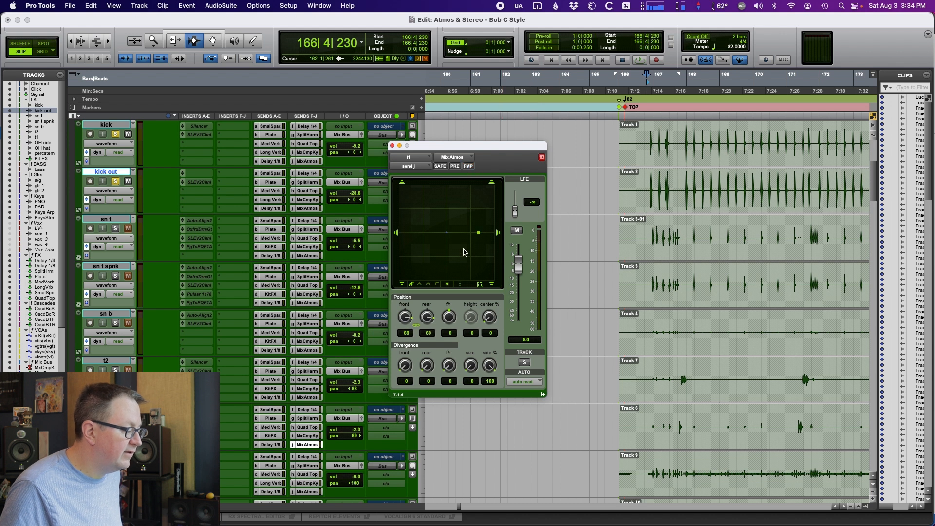
left_click(405, 365, "alt")
left_click(449, 318, "alt")
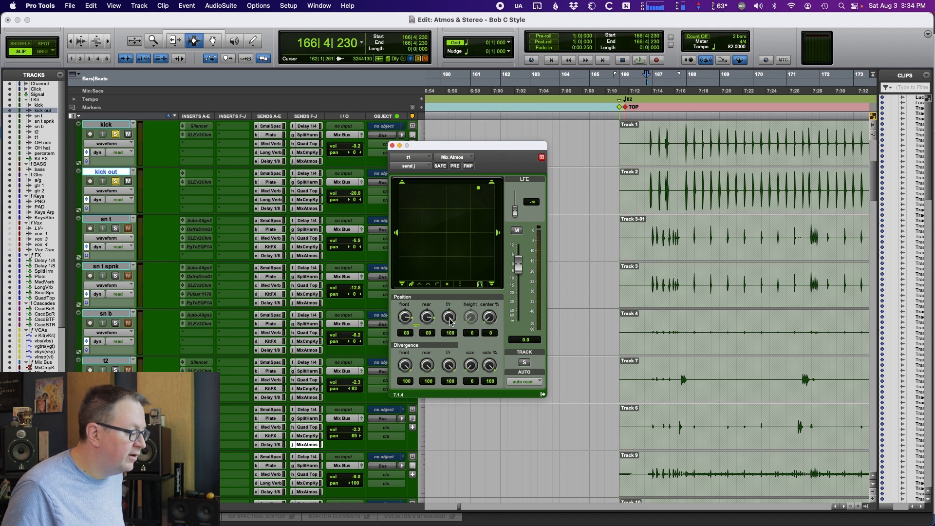
left_click(392, 146)
Turn off Follow Main Pan on the OH ride and OH hat Mix Atmos sends and set f/r position and all three divergences to 100.
scroll(156, 308, "down", 3)
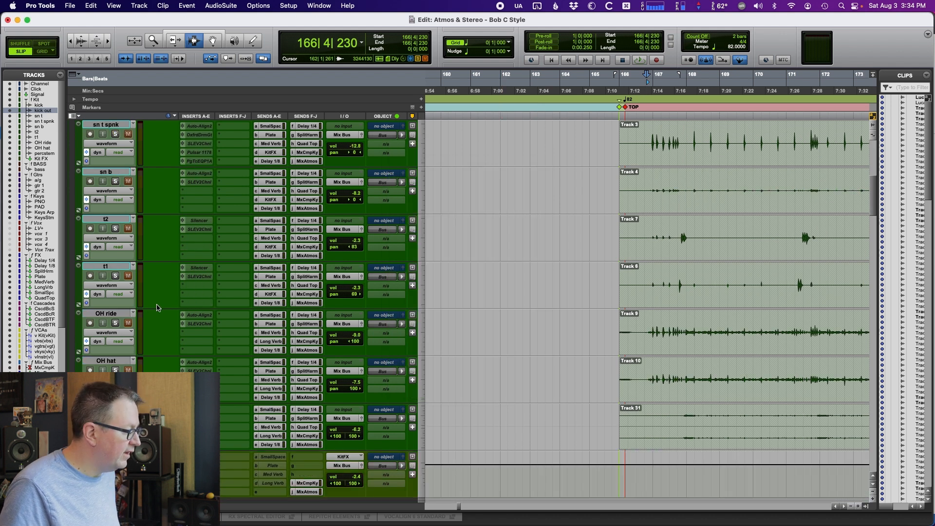
left_click(305, 350)
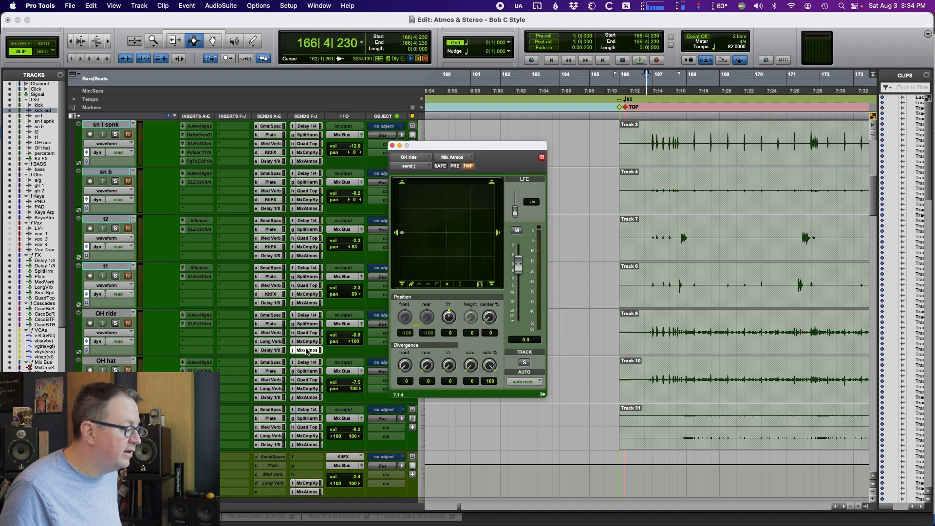
left_click(405, 366, "alt")
left_click(449, 318, "alt")
left_click(307, 398)
left_click(406, 366, "alt")
left_click(450, 369, "alt")
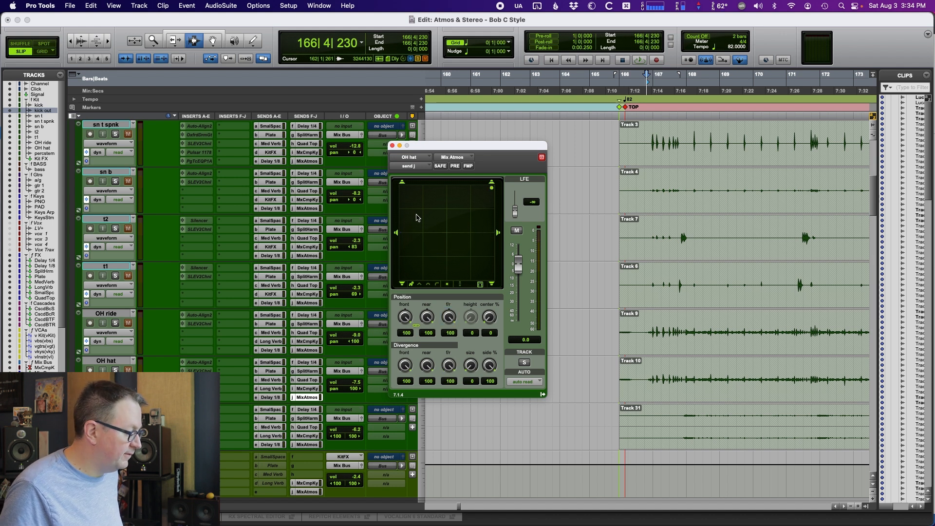
On perc stem's Mix Atmos send, disable Follow Main Pan, link both sides, and set f/r position, center % and front, rear and f/r divergence to 100.
left_click(305, 444)
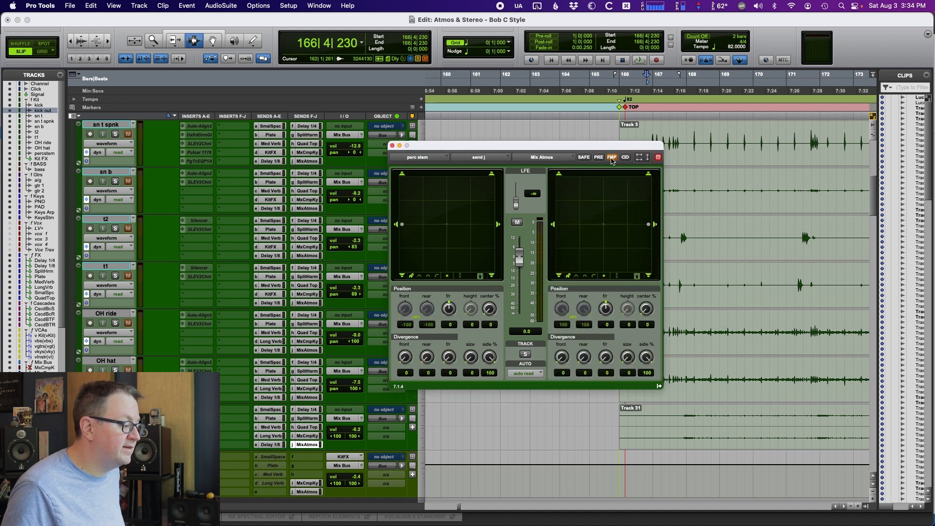
left_click(613, 159)
left_click(640, 159)
left_click(406, 309, "alt")
left_click_drag(409, 314, 396, 407)
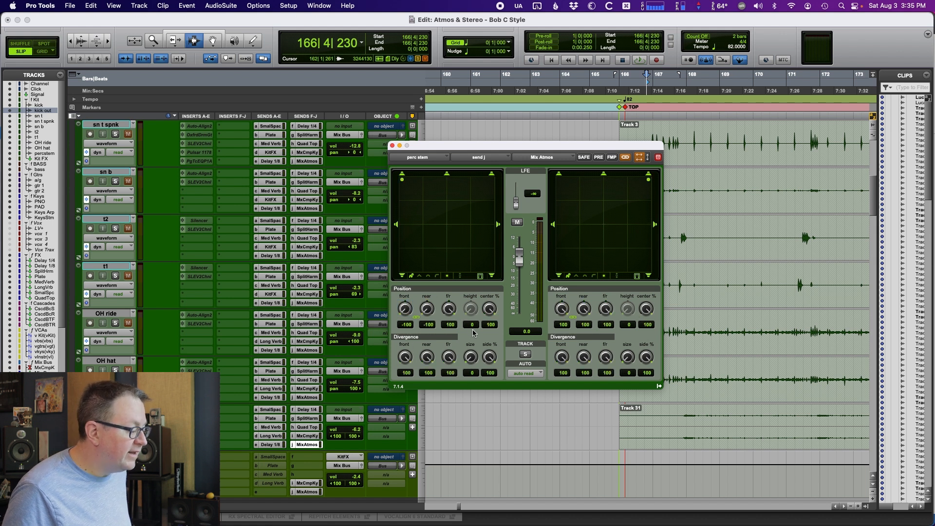
Solo the perc stem track and play it from around bar 167 to audition its Mix Atmos send.
left_click(684, 416)
key("shift+s")
key("space")
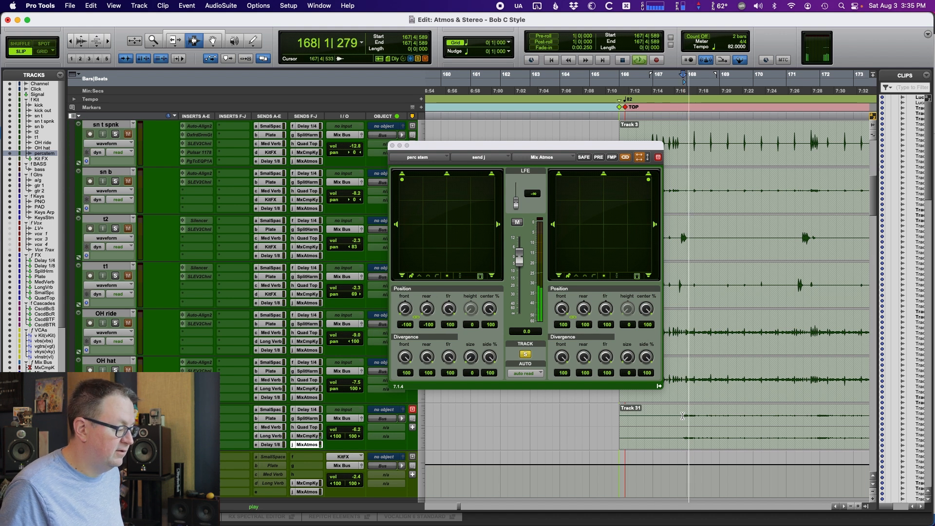
key("space")
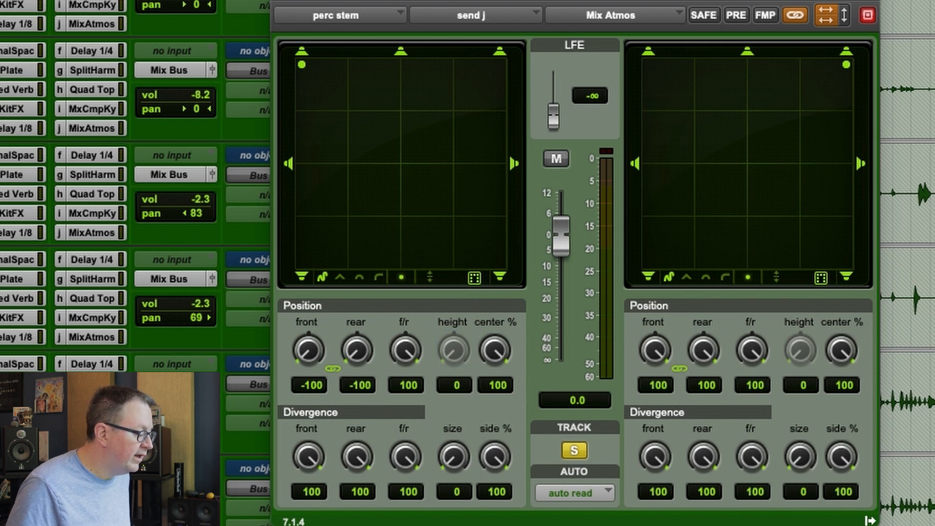
Reroute perc stem's send j to the Mix Atmos Top (Quad) bus and audition it.
left_click(307, 444)
mouse_move(311, 454)
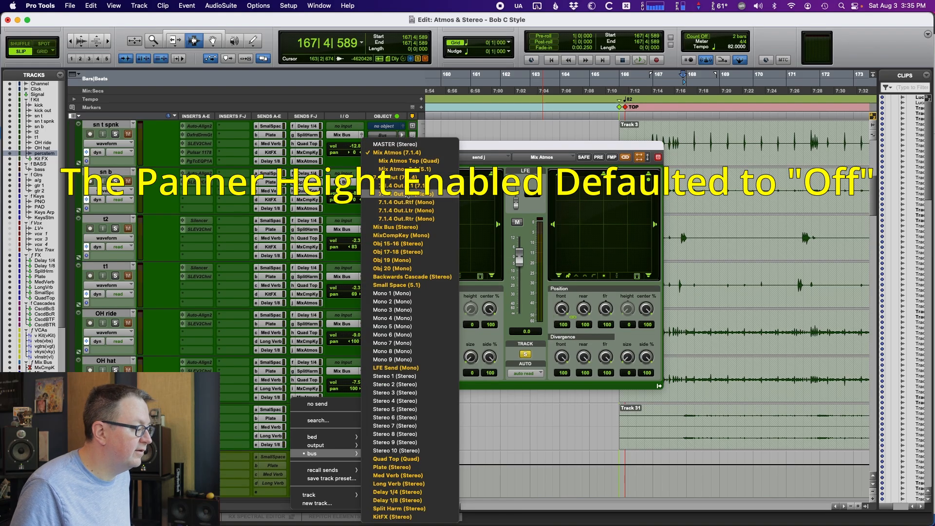
left_click(404, 152)
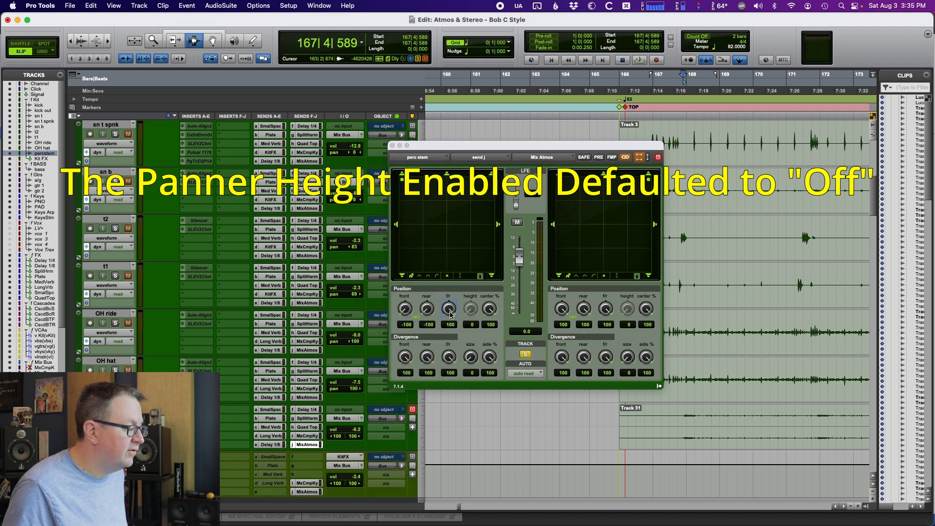
left_click(291, 445)
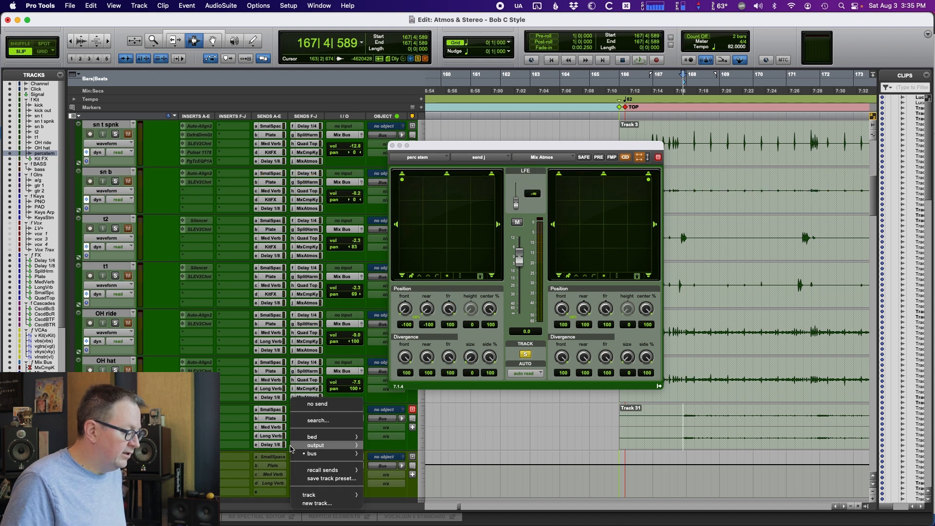
mouse_move(292, 447)
type("atm")
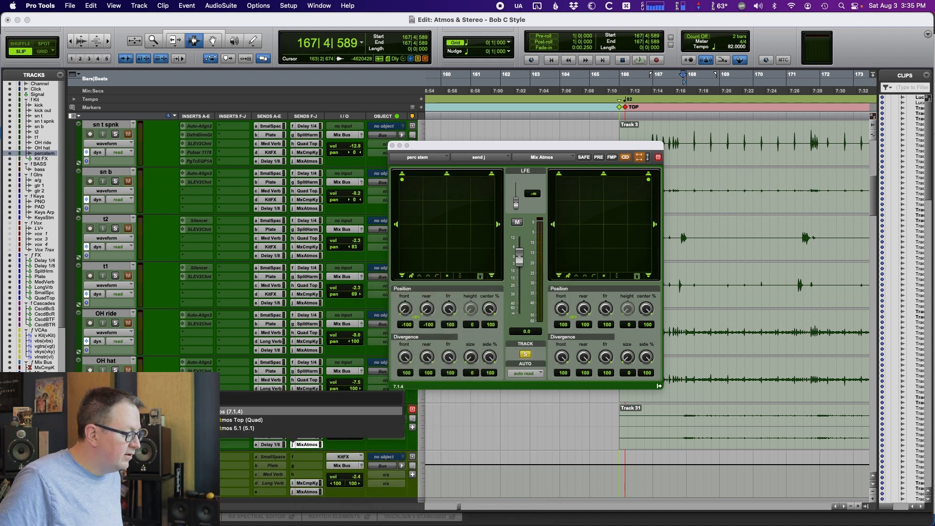
key("Down")
key("Return")
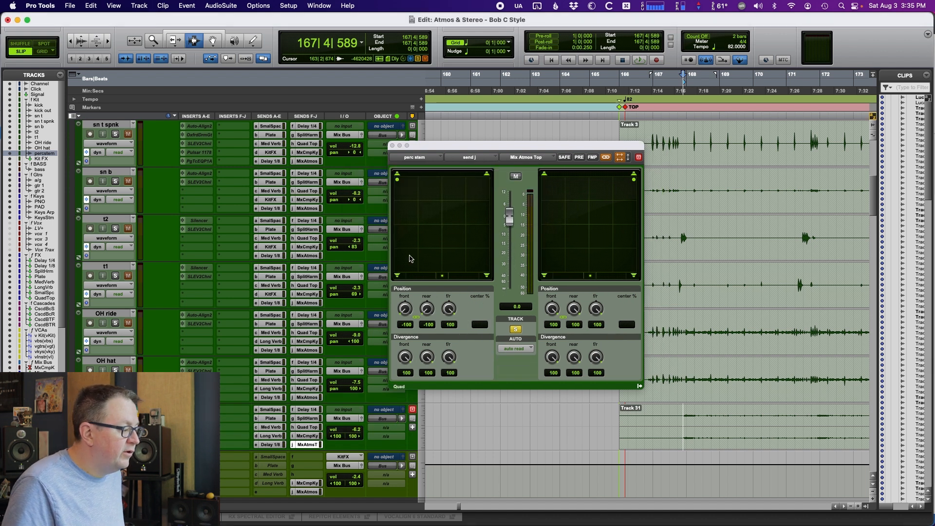
key("space")
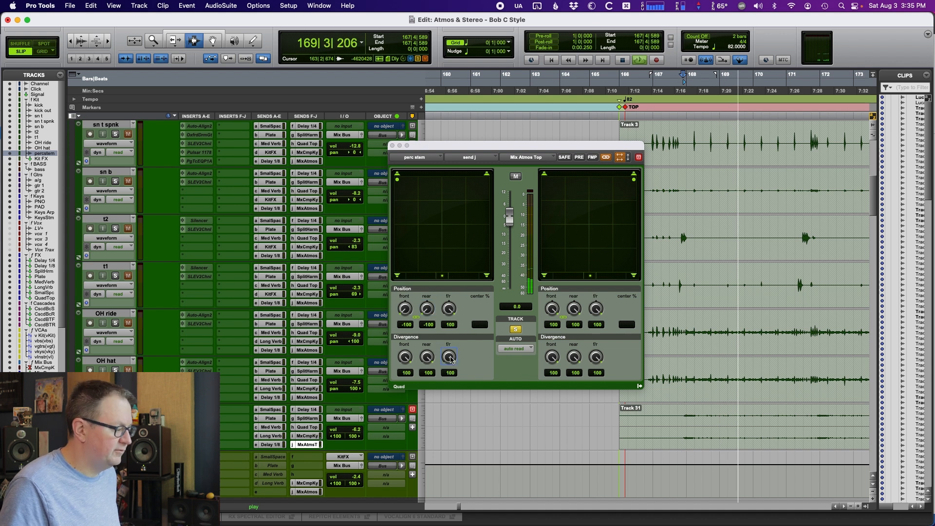
key("space")
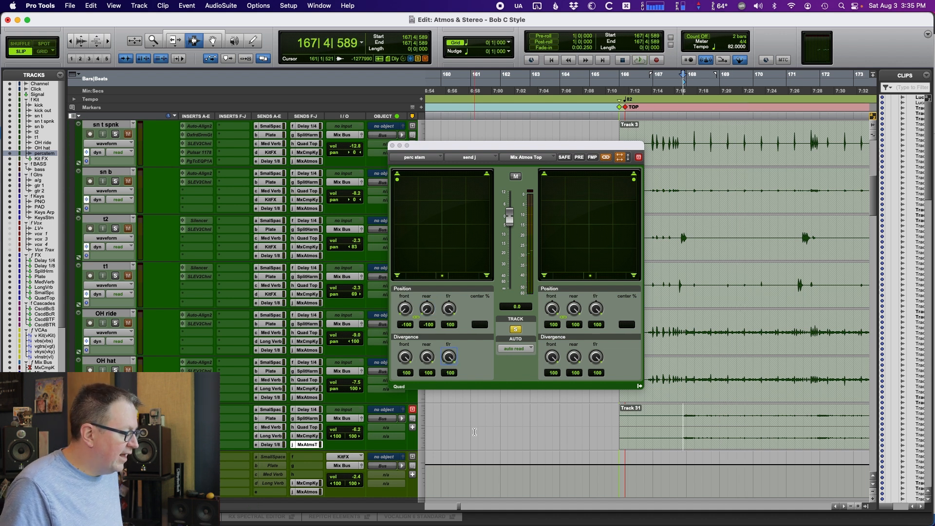
On bass's Mix Atmos send, disable Follow Main Pan, set f/r position and center % to 100, front divergence 91, rear and f/r divergence 100.
scroll(475, 432, "down", 1)
scroll(475, 431, "down", 1)
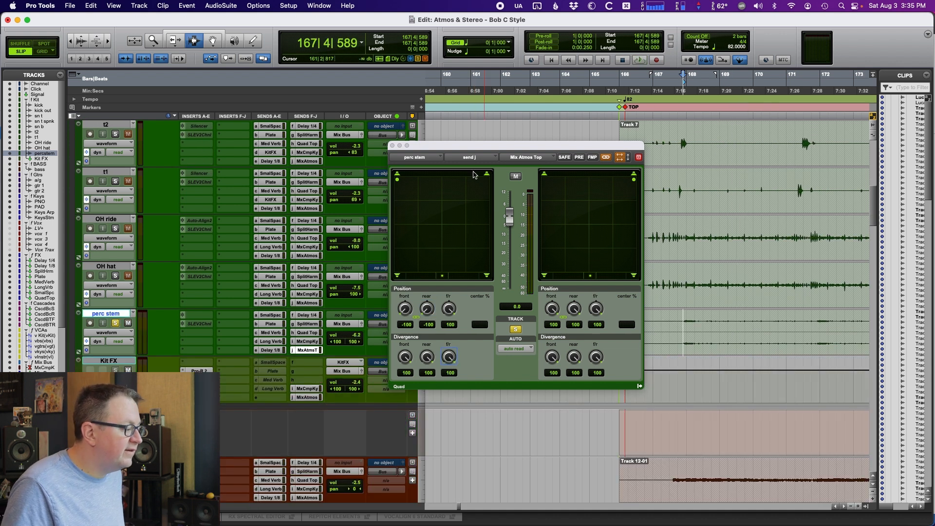
left_click(392, 145)
scroll(468, 403, "down", 1)
scroll(468, 404, "down", 3)
left_click(313, 308)
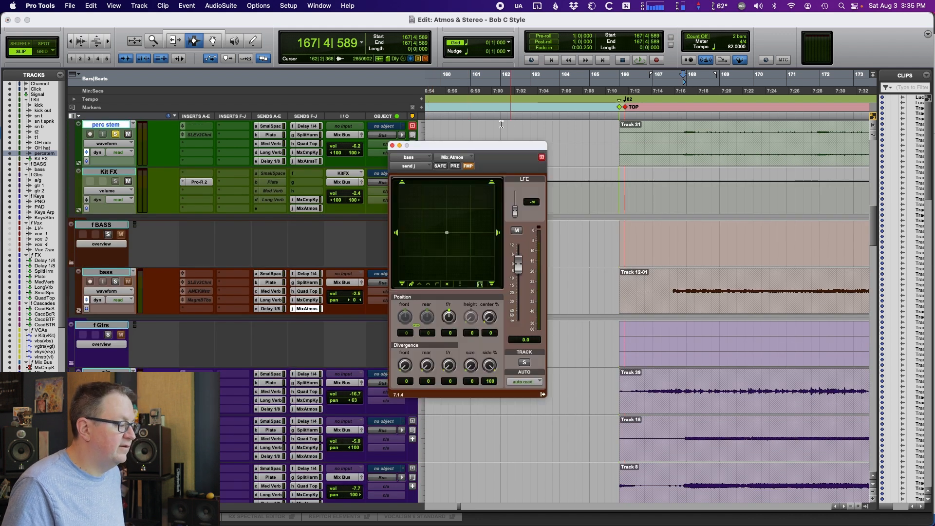
left_click(470, 167)
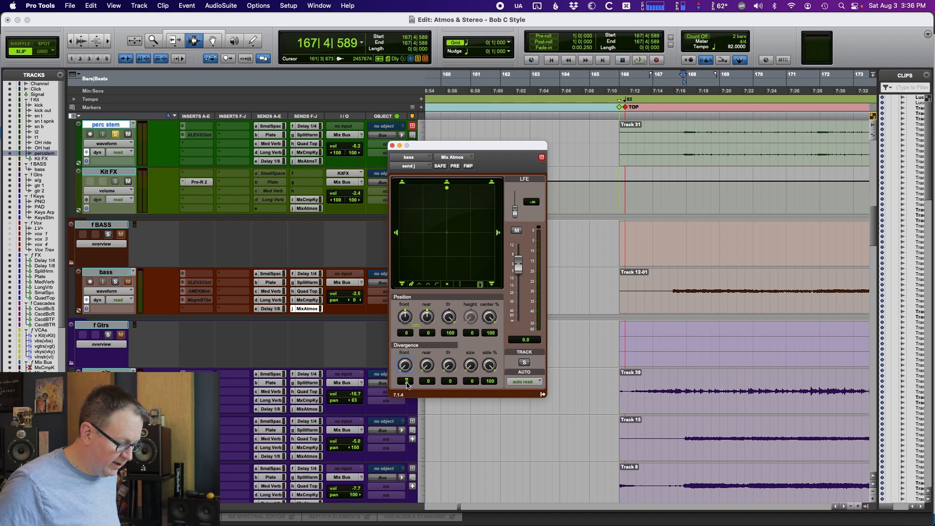
type("91")
key("Return")
left_click(426, 365, "alt")
left_click(450, 365, "alt")
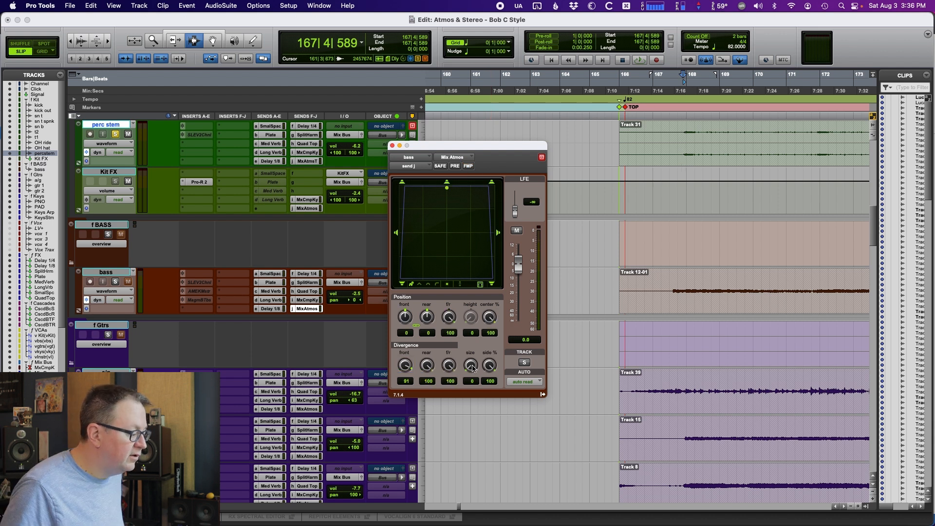
Solo the bass track and play it from its first notes near bar 167 to audition its Mix Atmos send.
left_click(673, 280)
key("shift+s")
key("space")
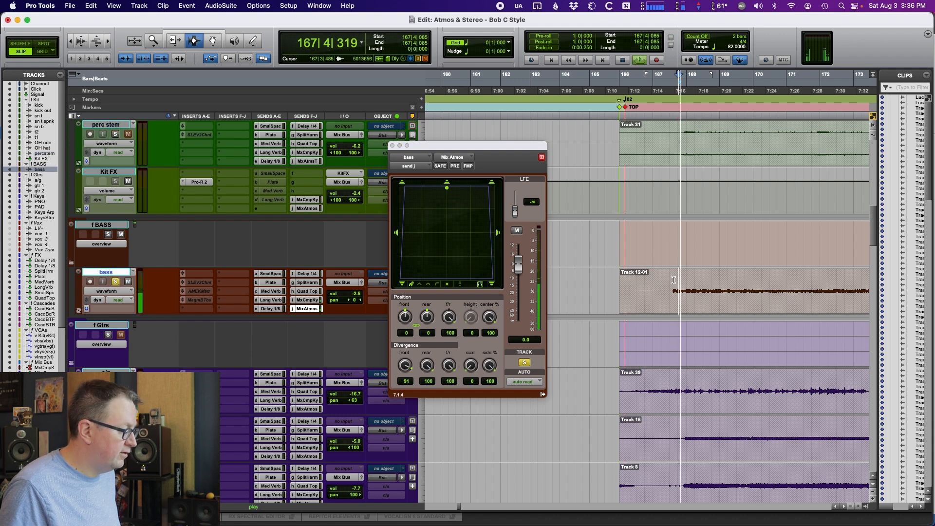
key("space")
left_click(392, 145)
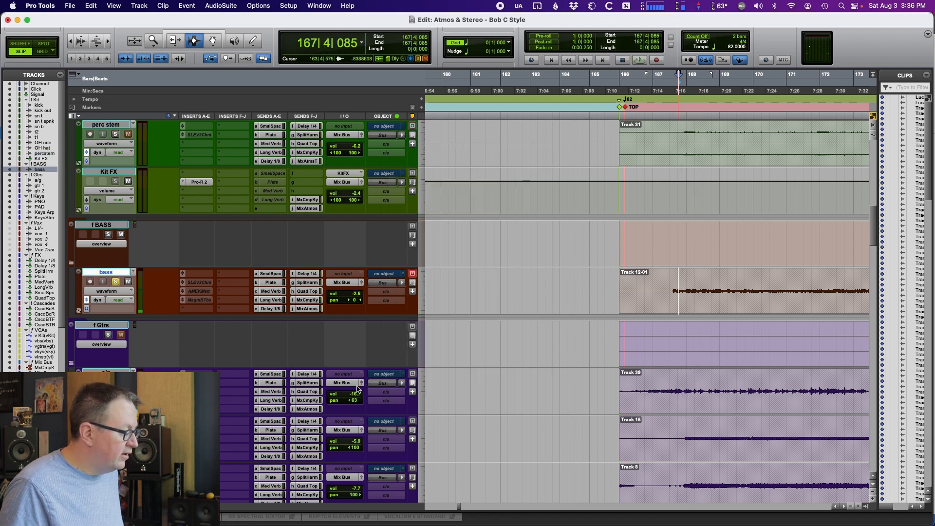
Turn off Follow Main Pan on a/g's Mix Atmos send and set its f/r position and front, rear and f/r divergence to 100.
left_click(302, 410)
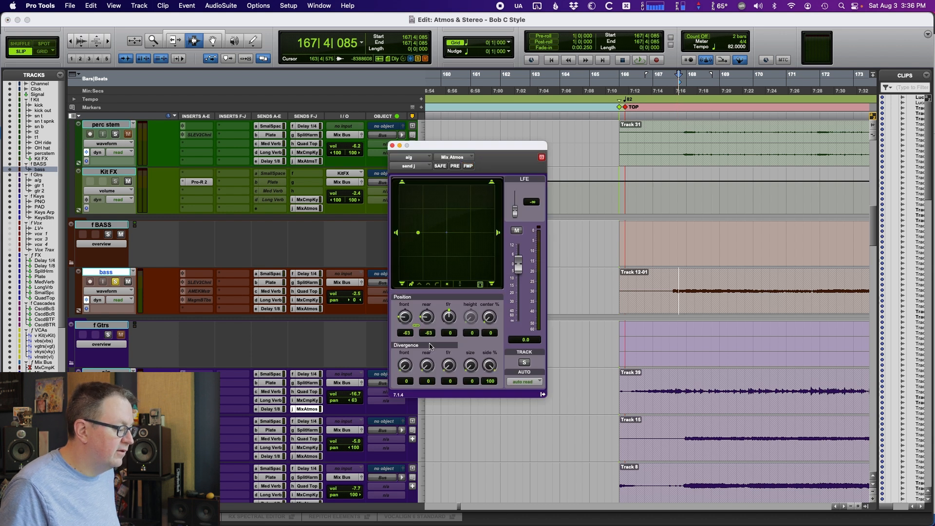
left_click_drag(451, 326, 452, 319)
left_click(409, 366, "alt")
left_click(427, 366, "alt")
left_click(451, 367, "alt")
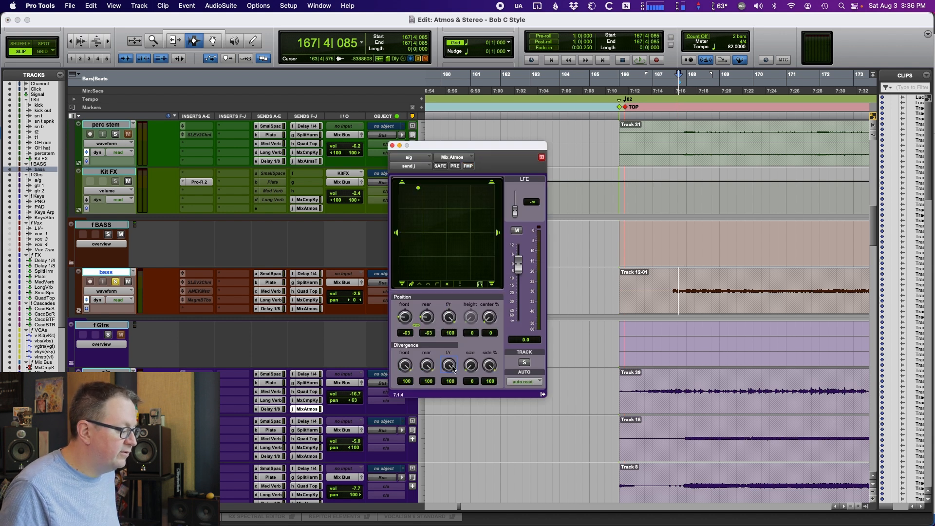
left_click(308, 309)
left_click(307, 409)
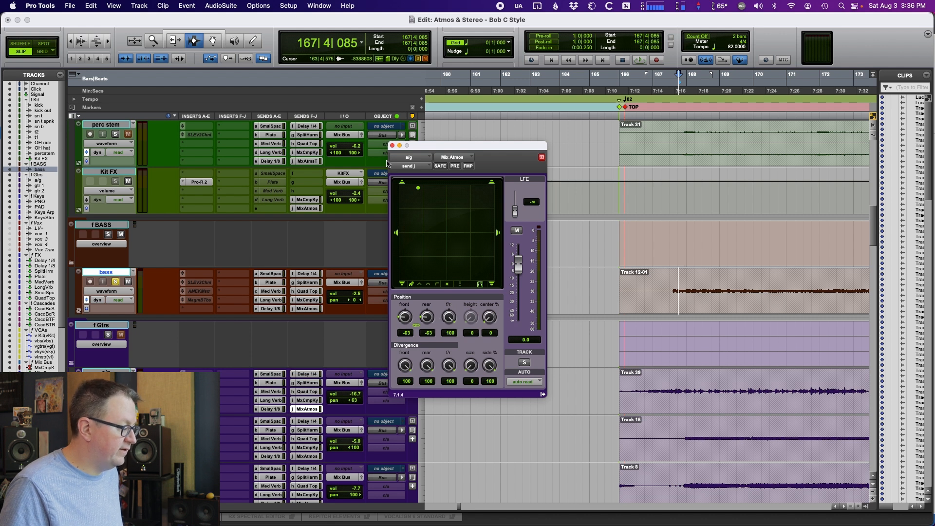
left_click(392, 145)
Turn off Follow Main Pan on the gtr 1 and gtr 2 Mix Atmos sends and set their front, rear and f/r divergence to 100.
scroll(359, 343, "down", 2)
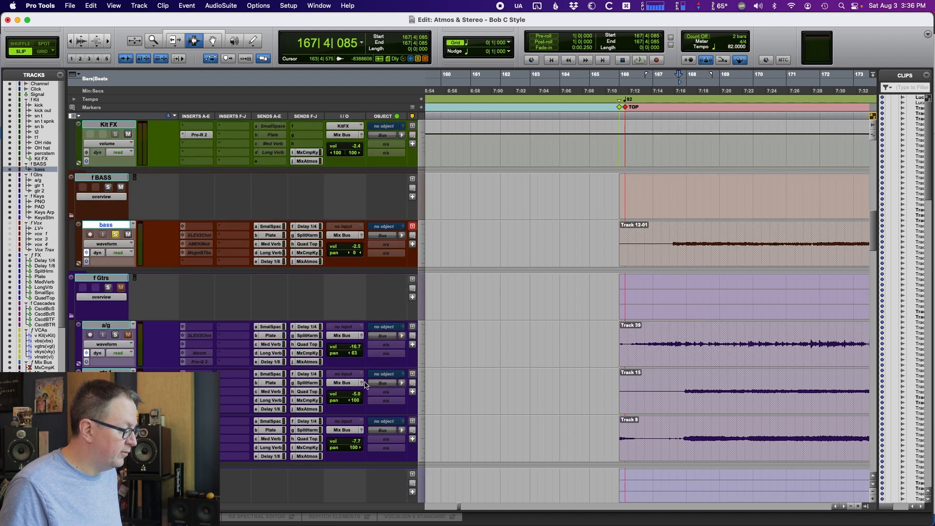
left_click(307, 409)
left_click(468, 166)
left_click(407, 366, "alt")
left_click(427, 366, "alt")
left_click(447, 365, "alt")
left_click(307, 456)
left_click(468, 166)
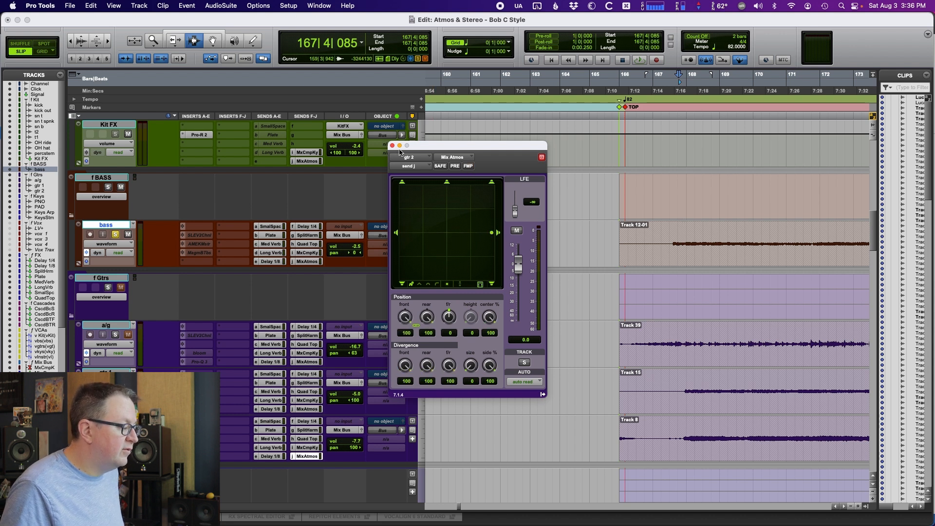
Clear the bass solo, mute the Keys folder and audition the mix without keys from around bar 167.
left_click(686, 372)
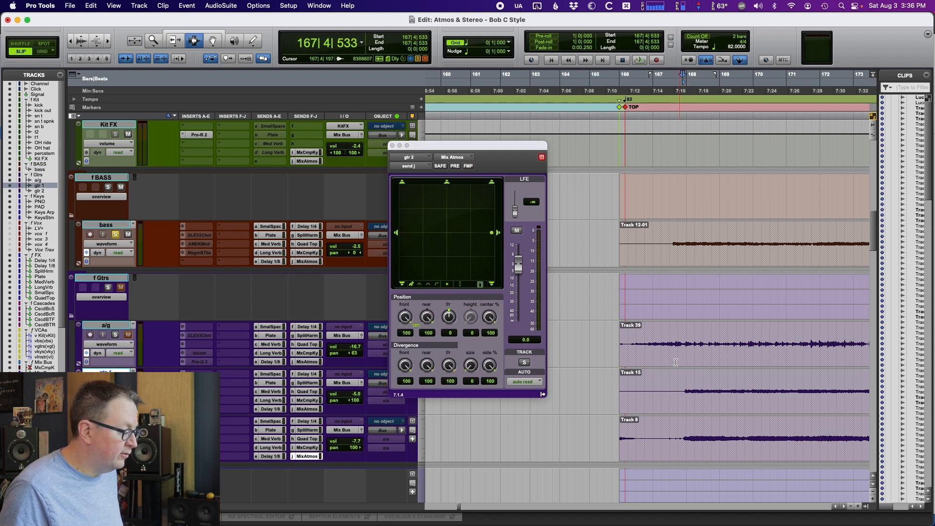
scroll(676, 362, "down", 3)
key("shift+s")
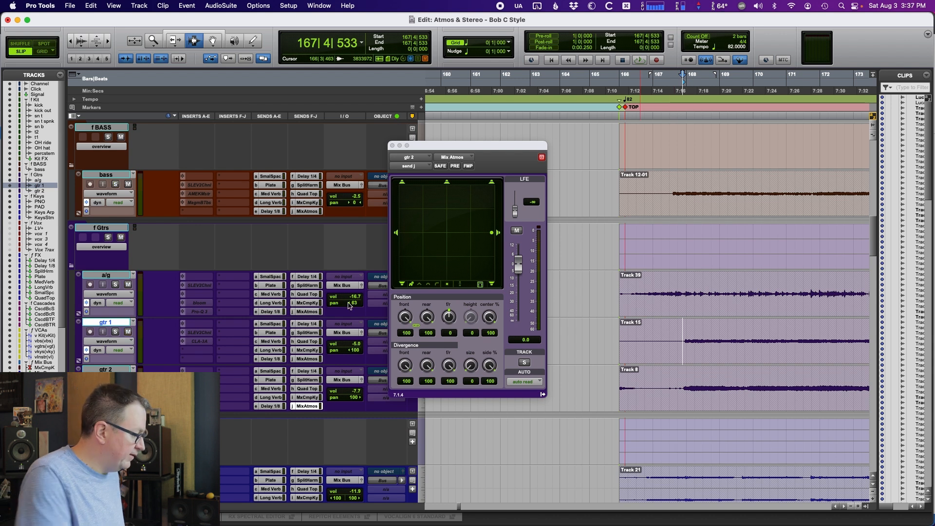
key("semicolon")
key("semicolon")
key("shift+m")
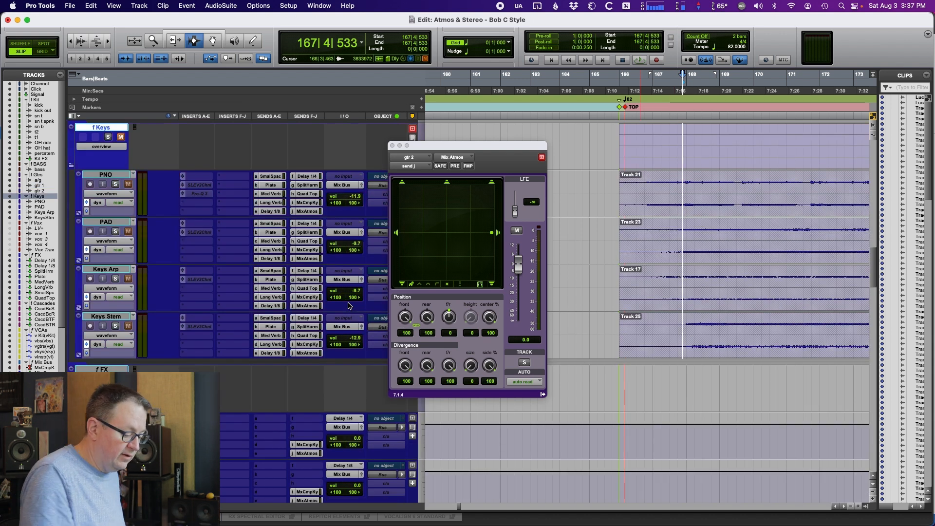
key("space")
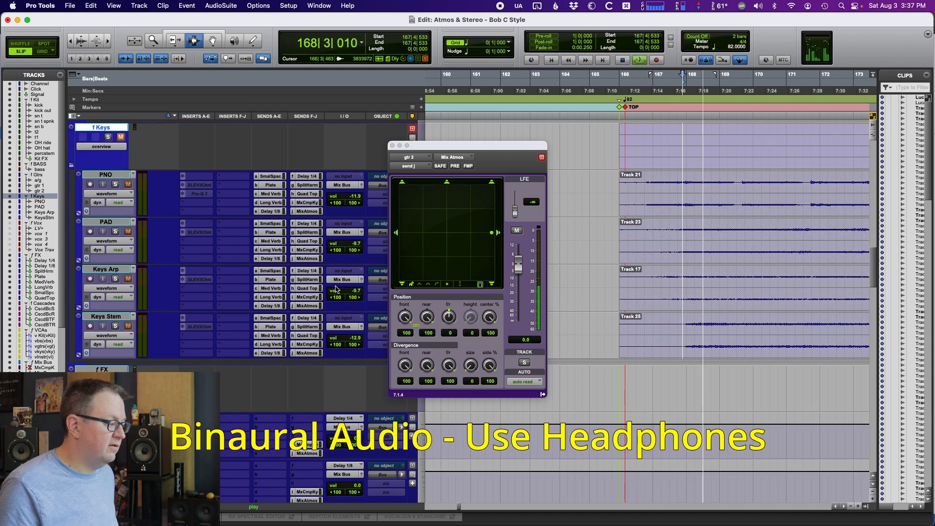
left_click(393, 145)
scroll(545, 246, "down", 2)
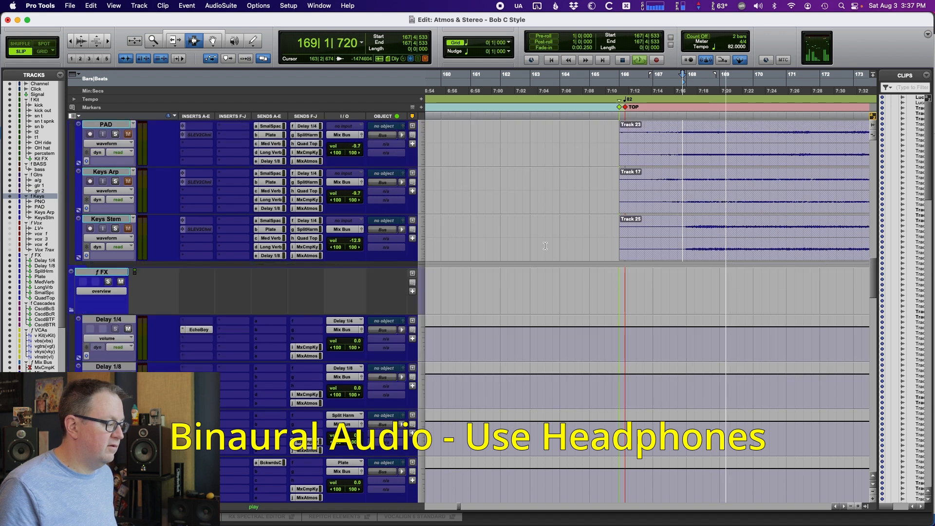
scroll(506, 248, "up", 3)
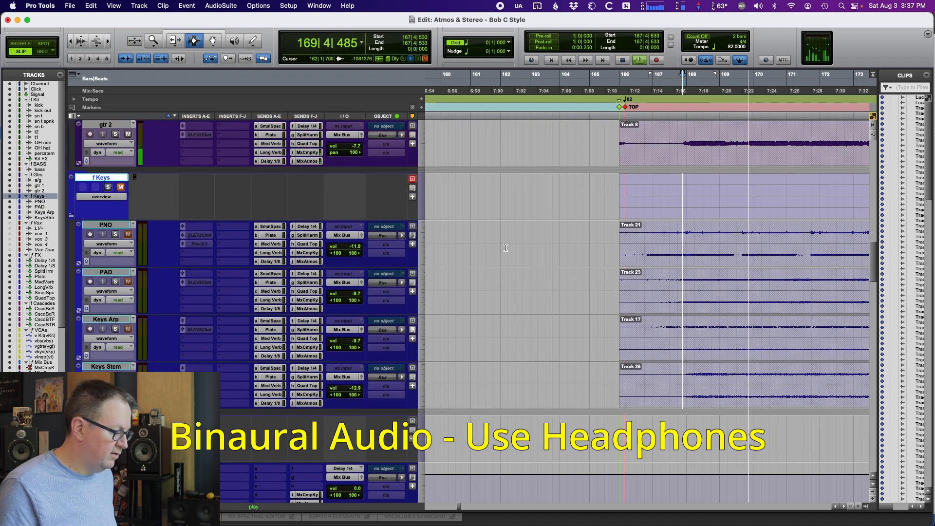
On PNO's Mix Atmos send, disable Follow Main Pan, link both sides and set the f/r position to -100.
left_click(106, 225)
key("space")
left_click(308, 262)
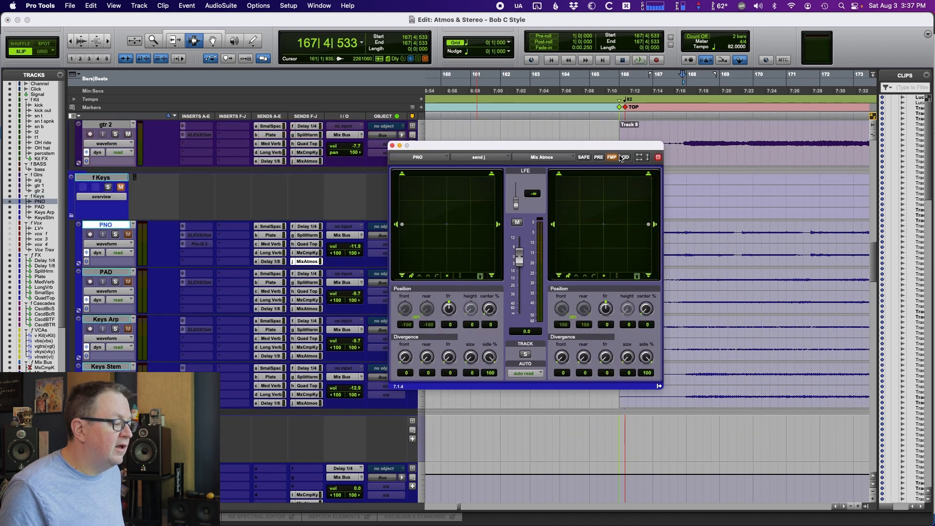
left_click(613, 158)
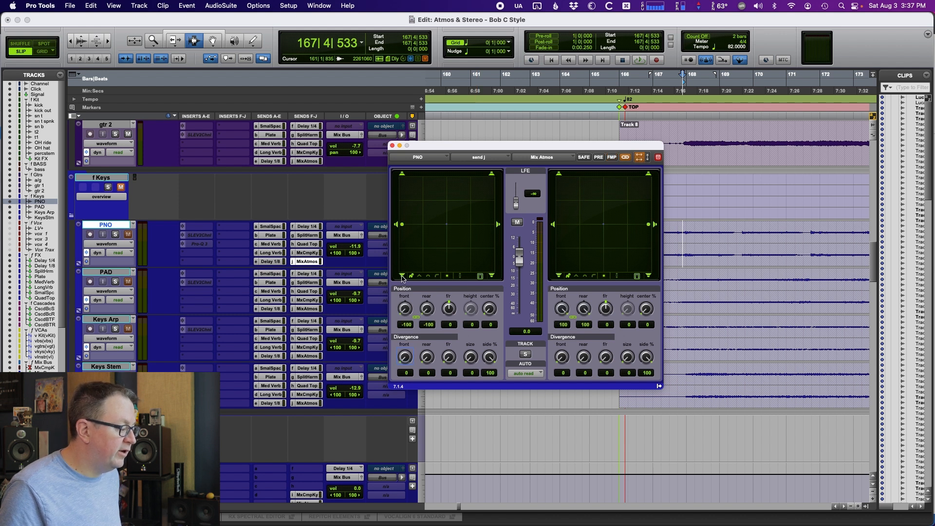
Unmute the Keys folder and audition the keys, soloing PNO first and switching the solo to PAD.
key("shift+s")
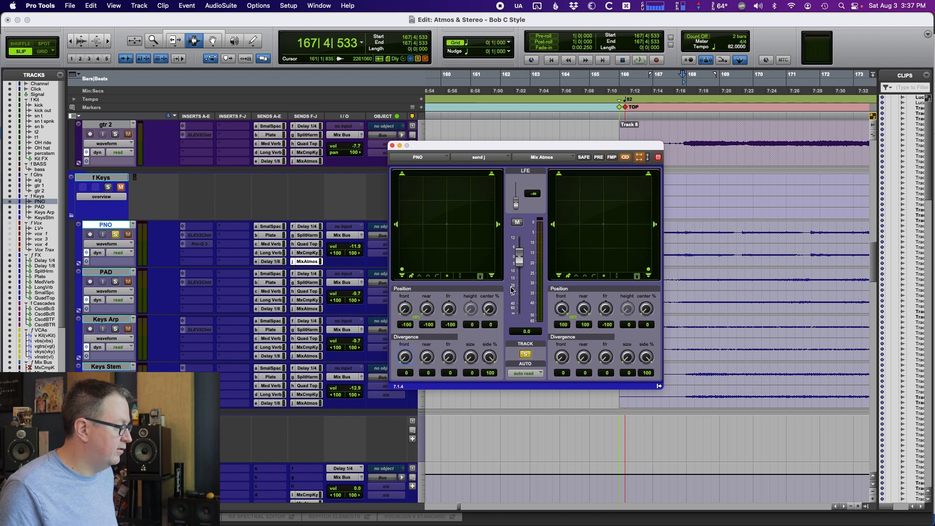
left_click(121, 188)
key("space")
left_click(115, 282)
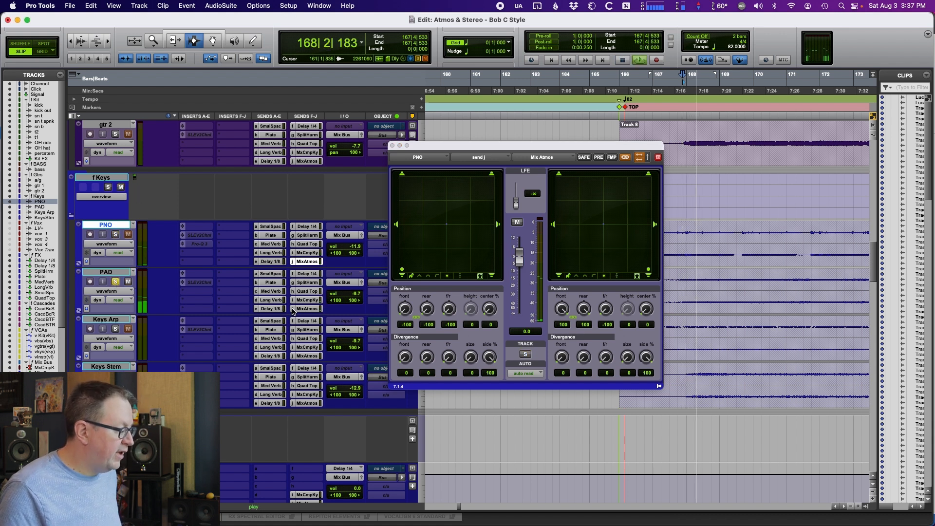
key("space")
Reroute PAD's send j to the Mix Atmos Top (Quad) bus.
left_click(295, 310)
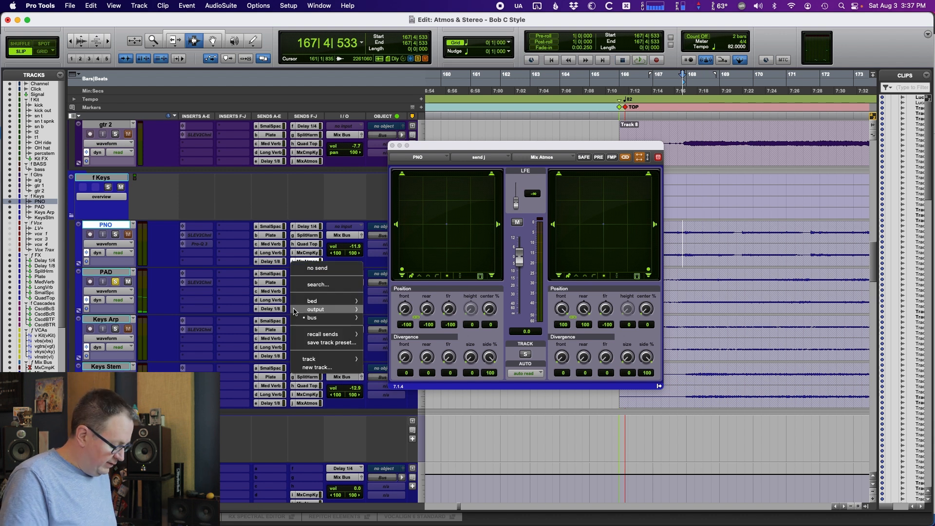
left_click(318, 284)
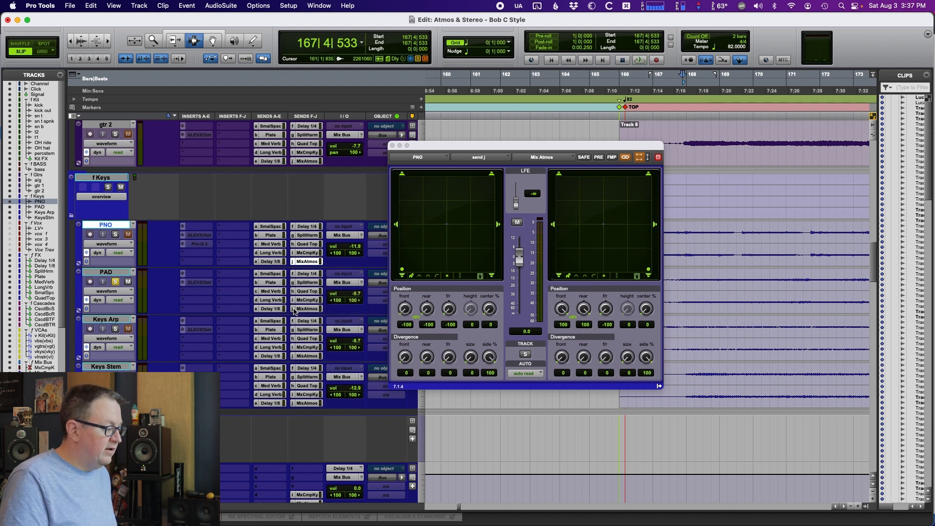
type("top")
key("Up")
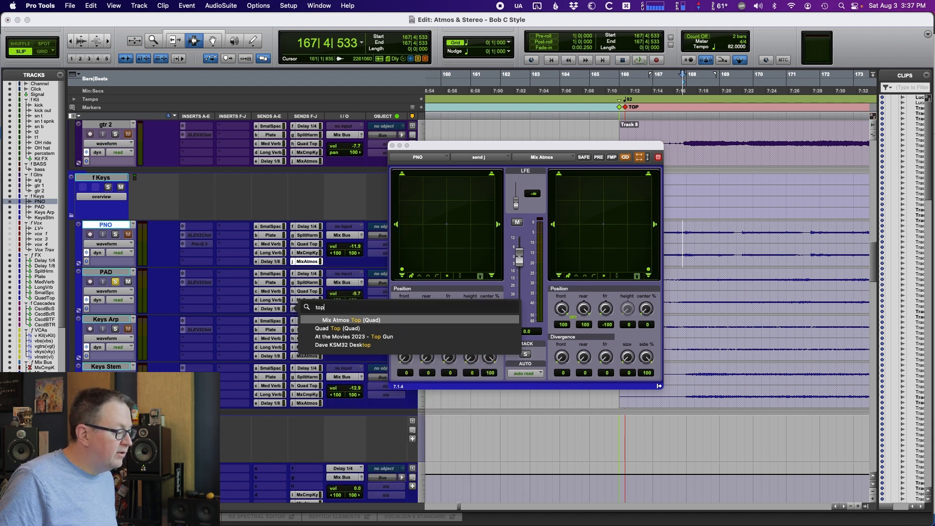
key("Return")
During playback, turn off Follow Main Pan on PAD's Mix Atmos Top send, link both sides and set the f/r position to -100.
key("space")
left_click(604, 158)
left_click(397, 276)
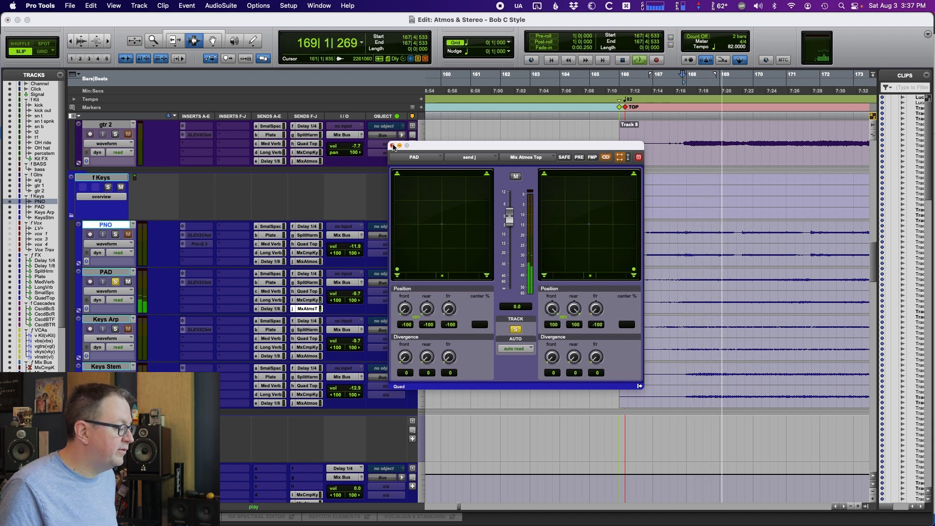
left_click(392, 146)
key("space")
Solo the Keys Arp track and audition it briefly.
left_click(116, 328)
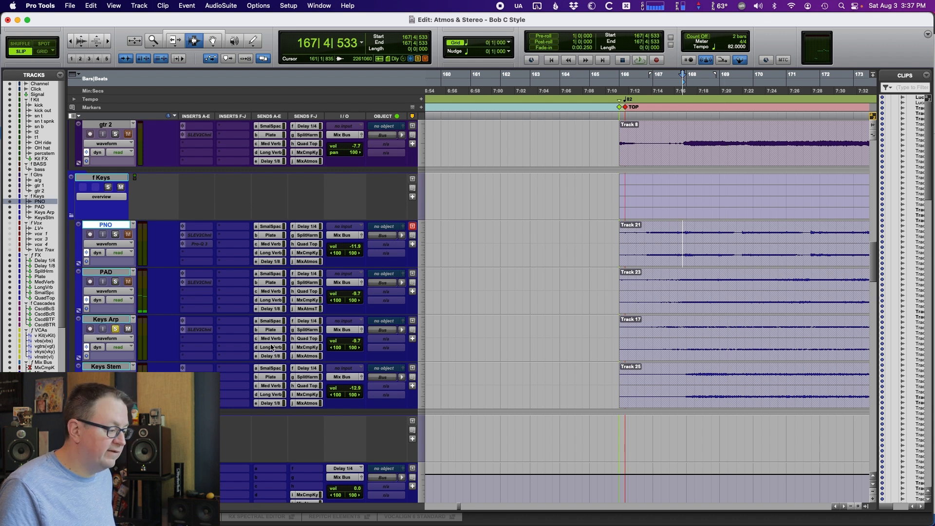
key("space")
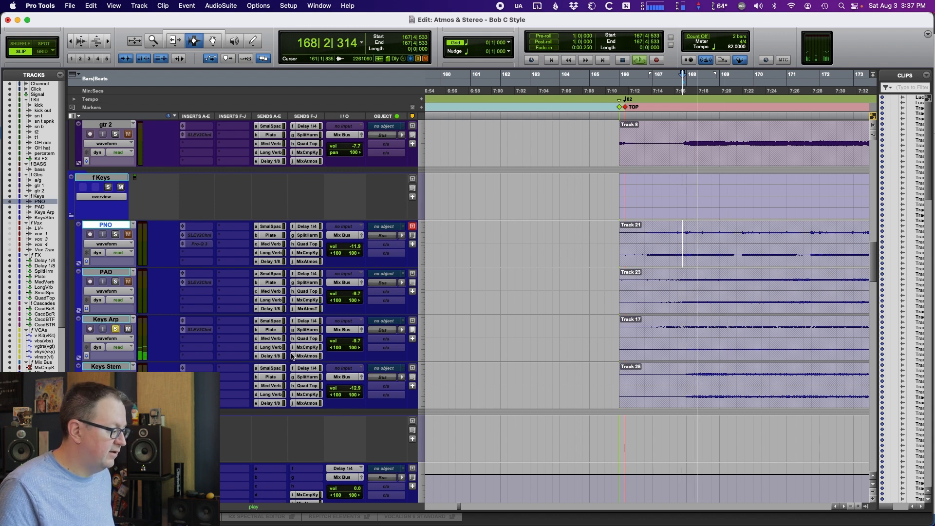
key("space")
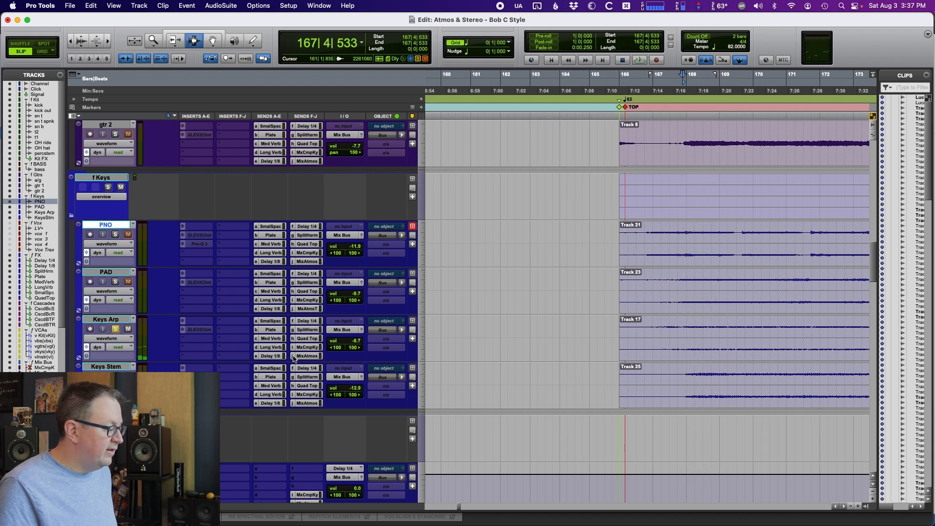
Reroute Keys Arp's send j to the Mix Atmos Top (Quad) bus, turning off Follow Main Pan and linking both sides with f/r at 100.
left_click(294, 357)
left_click(317, 331)
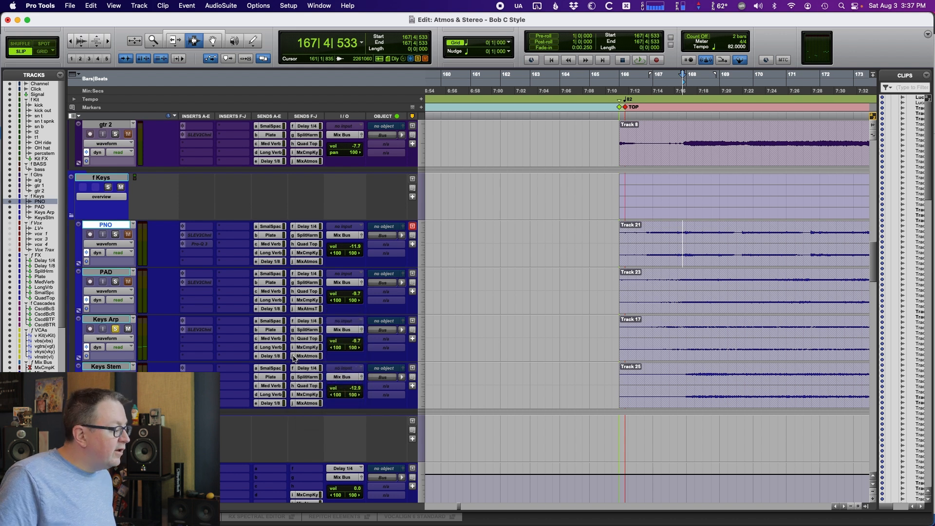
type("top")
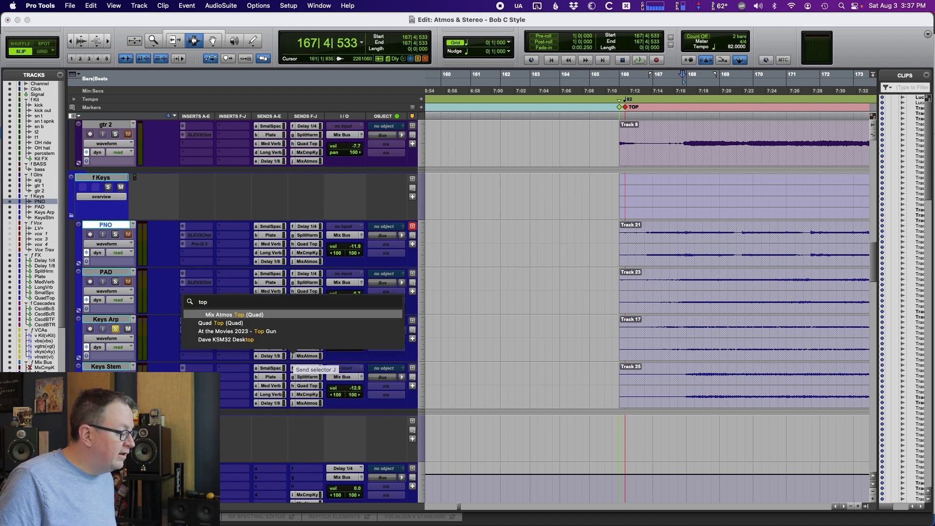
key("Return")
left_click(397, 175)
left_click(270, 413)
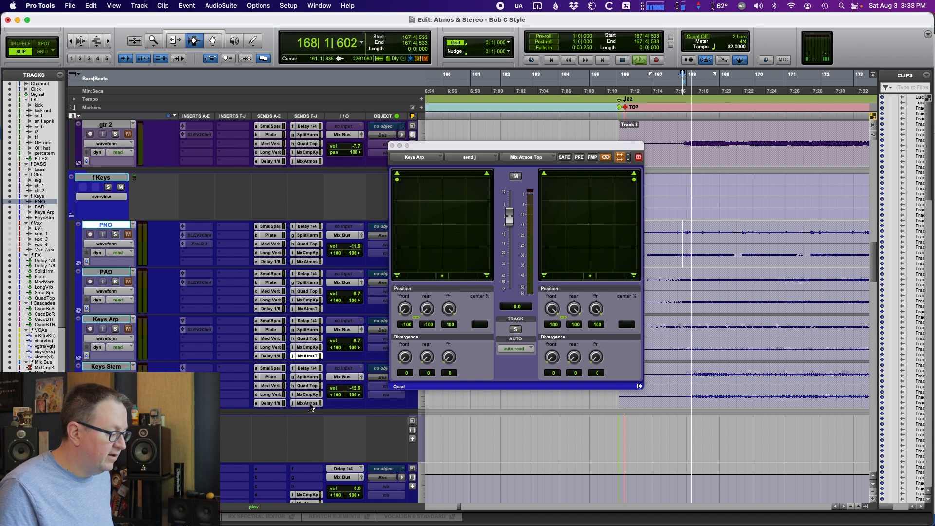
On Keys Stem's Mix Atmos send, disable Follow Main Pan, link both sides, and set f/r position, center % and front, rear and f/r divergence to 100.
left_click(308, 403)
key("space")
left_click(612, 157)
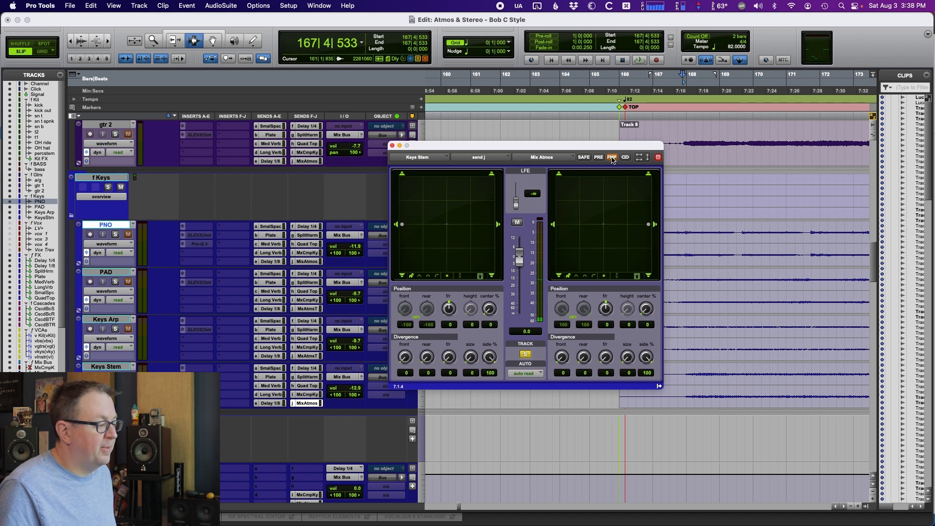
left_click(448, 310, "alt")
left_click(404, 360, "alt")
left_click(427, 359, "alt")
left_click(448, 359, "alt")
left_click(489, 359, "alt")
Clear the Keys Stem solo, play the mix with all keys and select the Keys Stem track.
key("shift+s")
key("space")
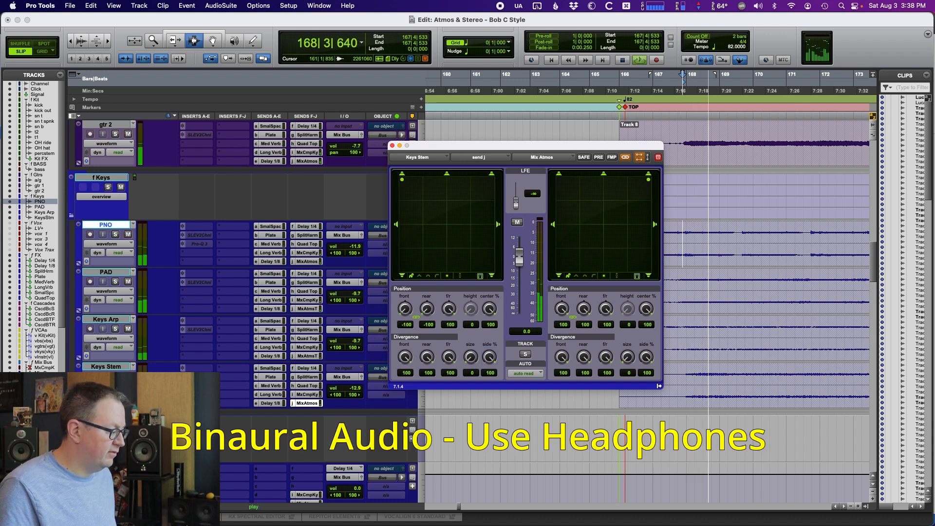
left_click(118, 368)
key("shift+s")
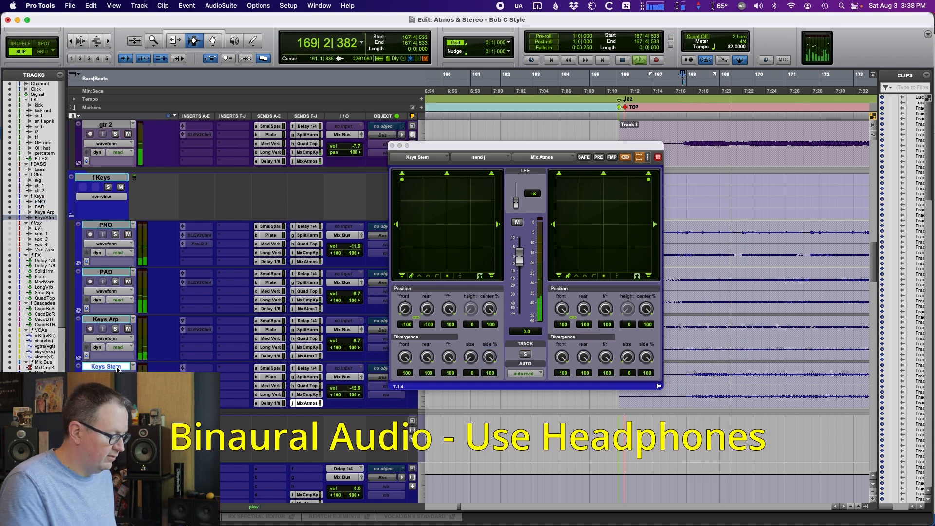
key("shift+s")
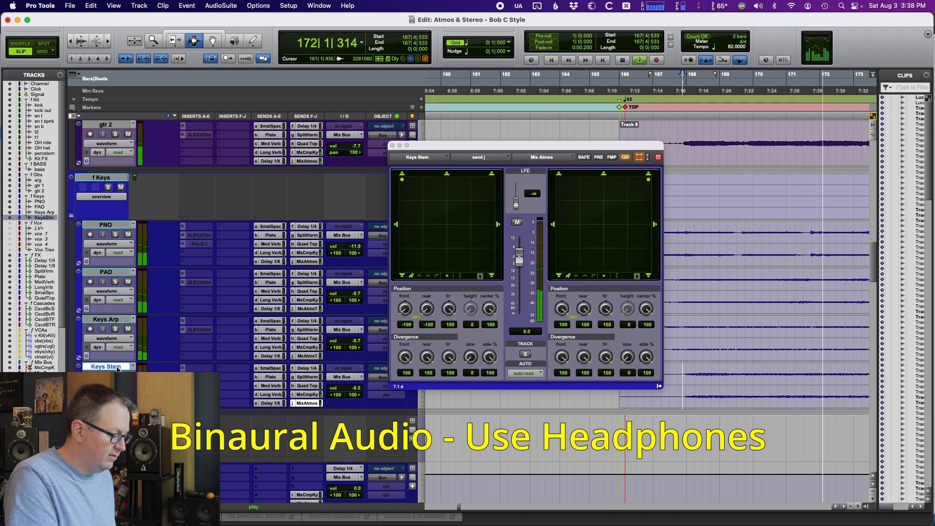
Adjust Keys Stem's Mix Atmos send level to -0.7 dB during playback, then close the send window.
left_click_drag(519, 266, 519, 256)
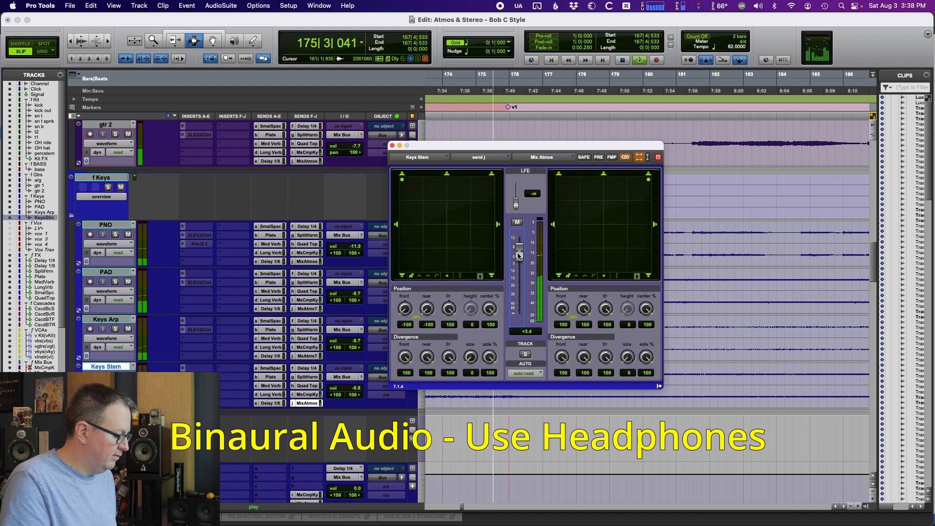
left_click_drag(519, 256, 522, 259)
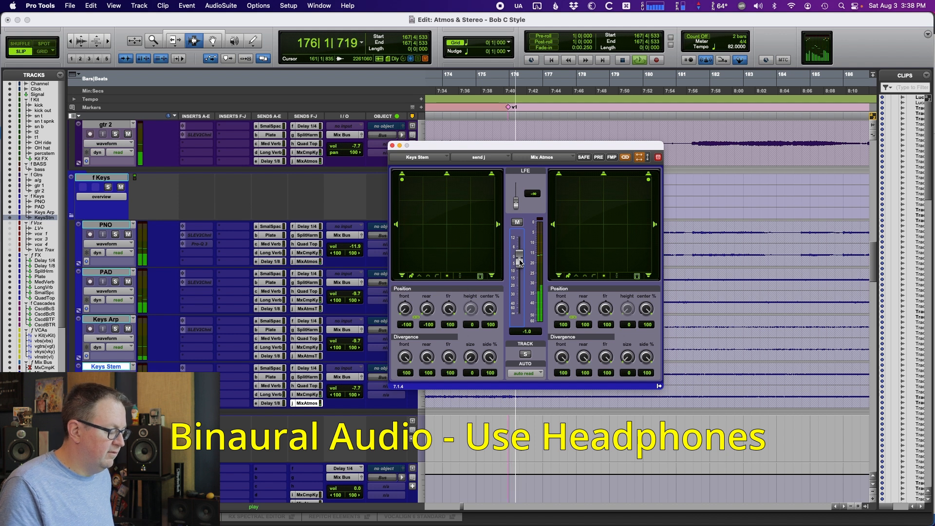
key("space")
key("space")
left_click_drag(522, 261, 521, 260)
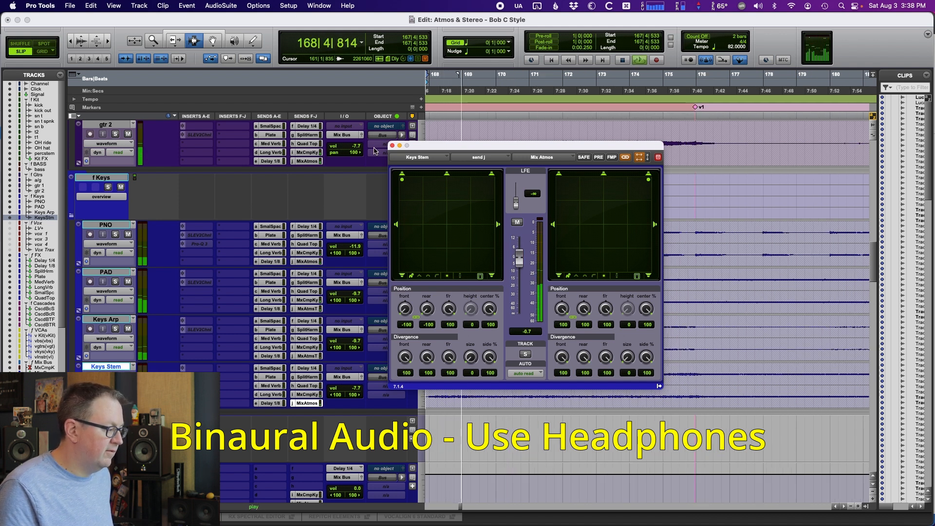
key("super+w")
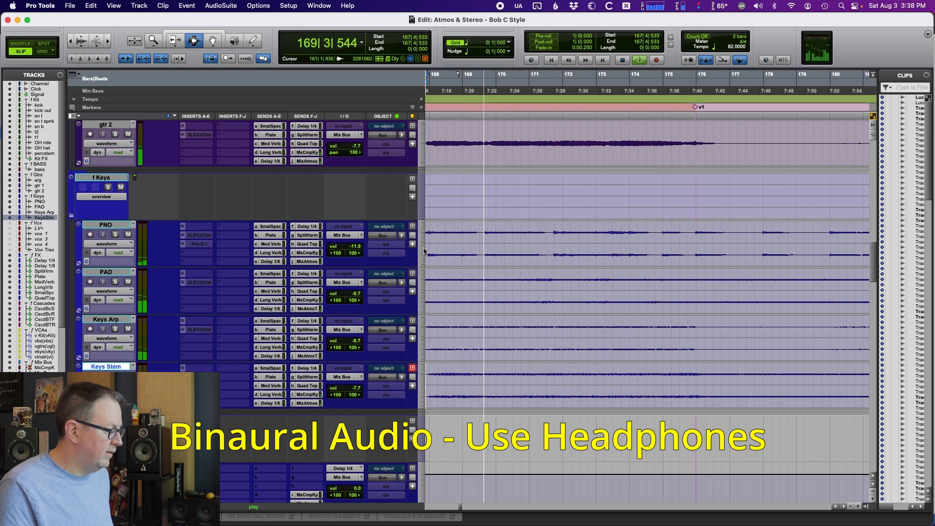
Play the binaural Atmos mix while reviewing the drum, bass, guitar, keys and FX tracks across a wider stretch of the timeline.
key("r")
scroll(460, 271, "down", 4)
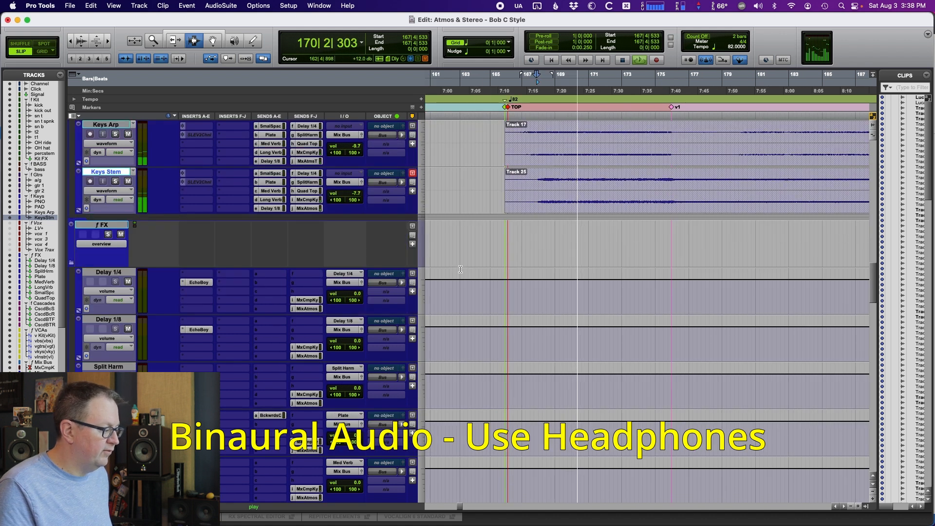
scroll(461, 270, "up", 7)
scroll(460, 269, "up", 3)
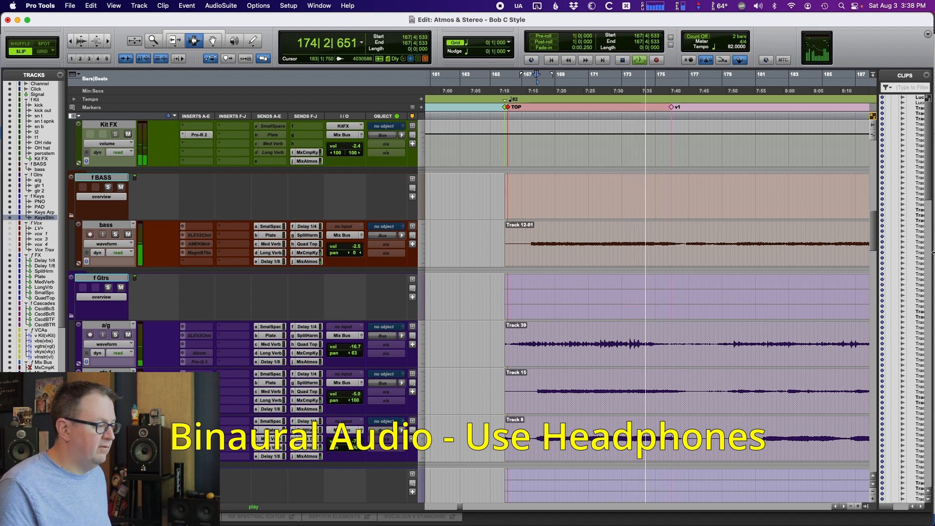
key("r")
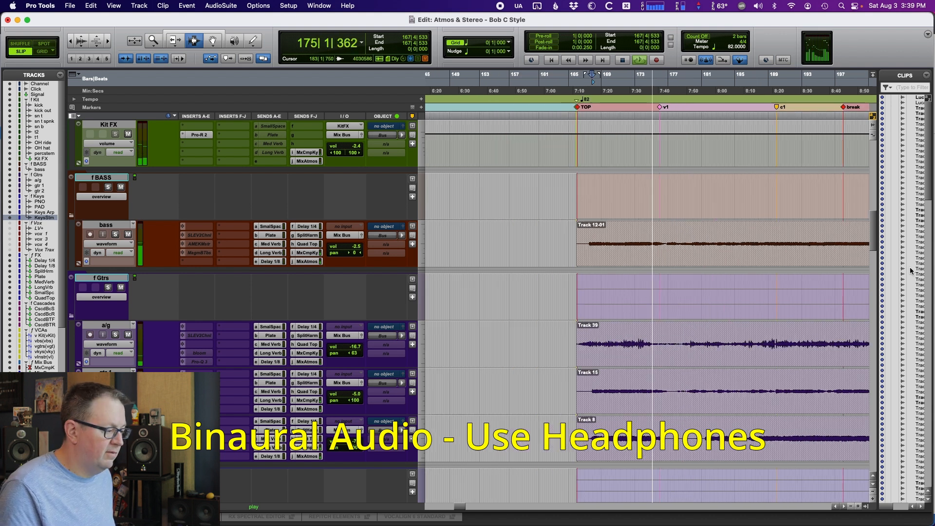
scroll(721, 294, "down", 4)
scroll(721, 294, "up", 6)
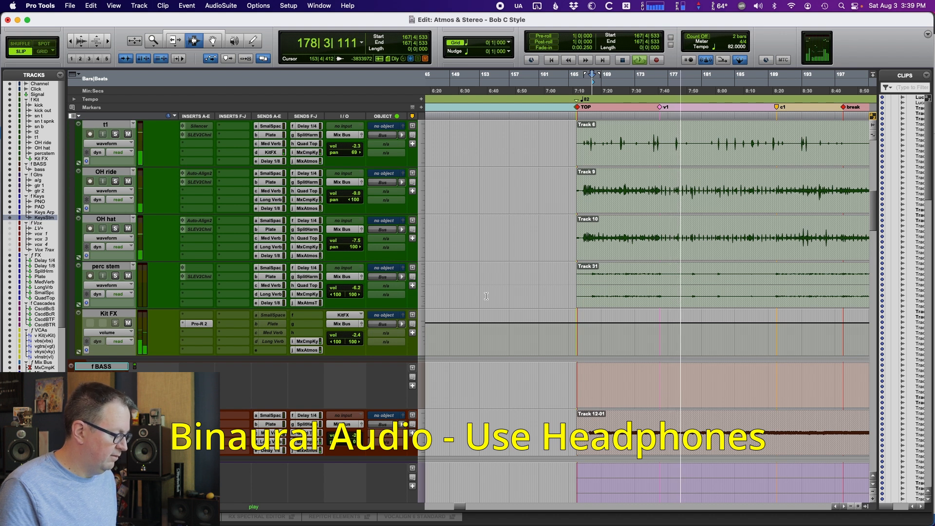
key("space")
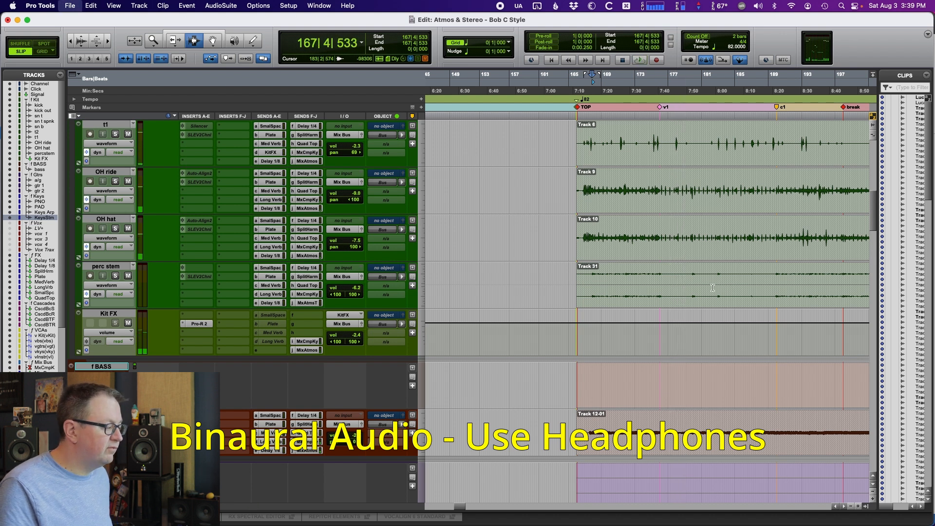
scroll(546, 282, "down", 10)
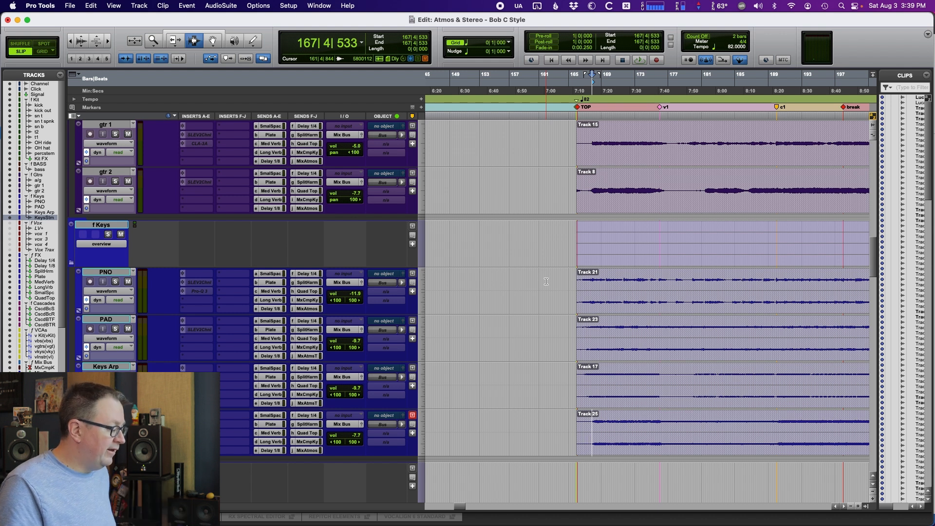
scroll(546, 281, "up", 5)
scroll(633, 331, "down", 2)
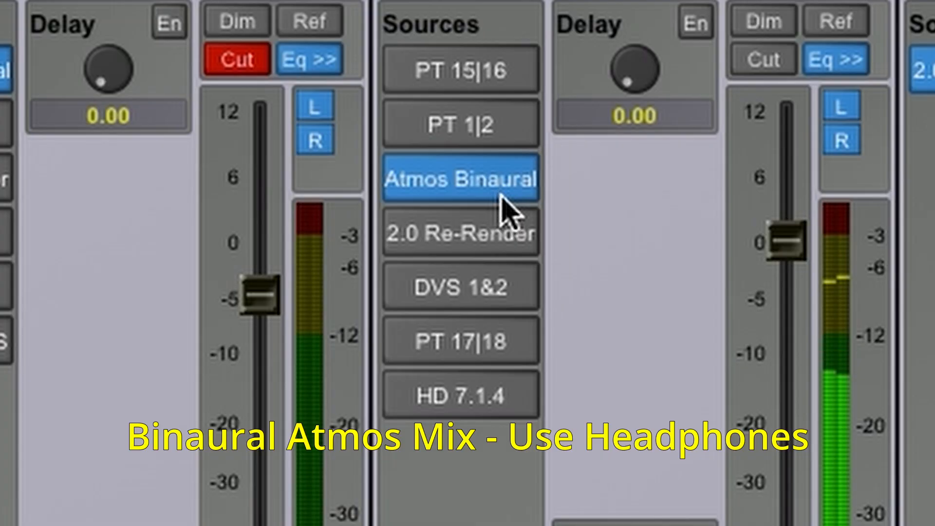
Compare the stereo mix with the Atmos mix by switching the monitor source between PT 15|16 and Atmos Binaural.
left_click(476, 91)
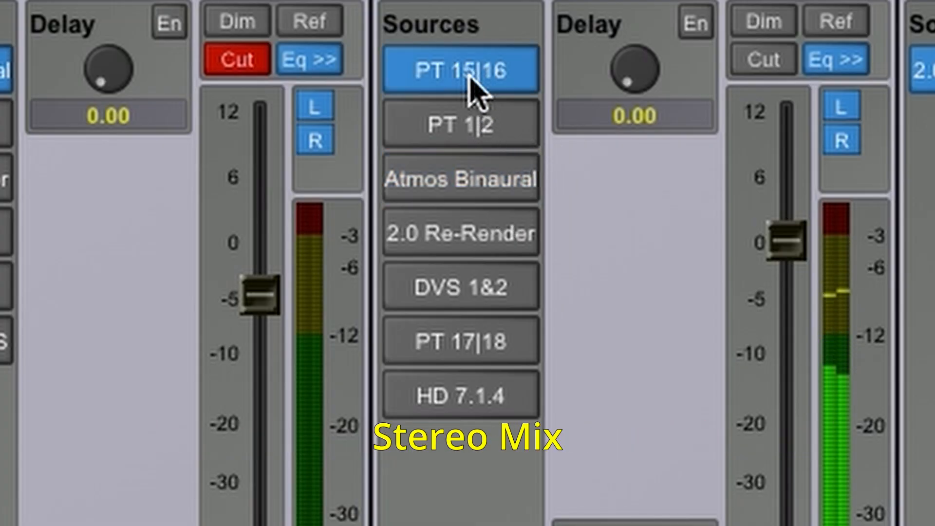
left_click(485, 194)
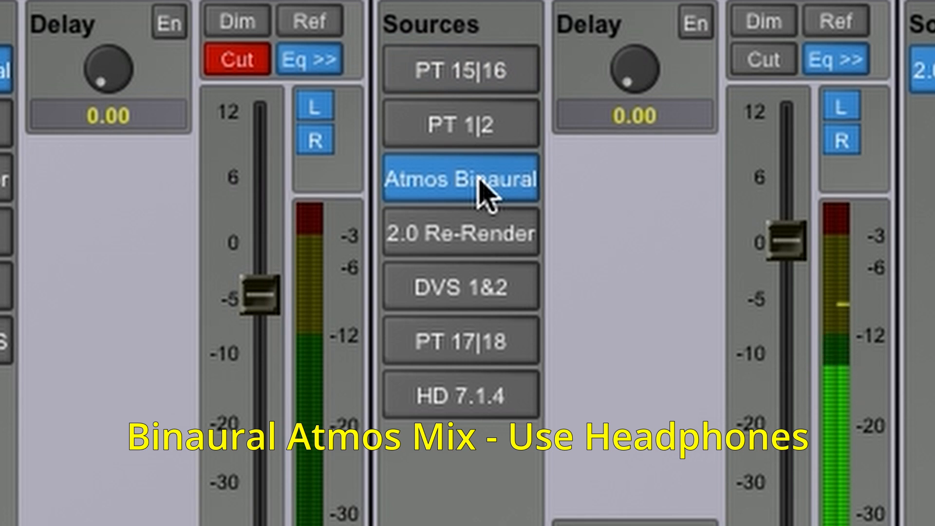
left_click(488, 72)
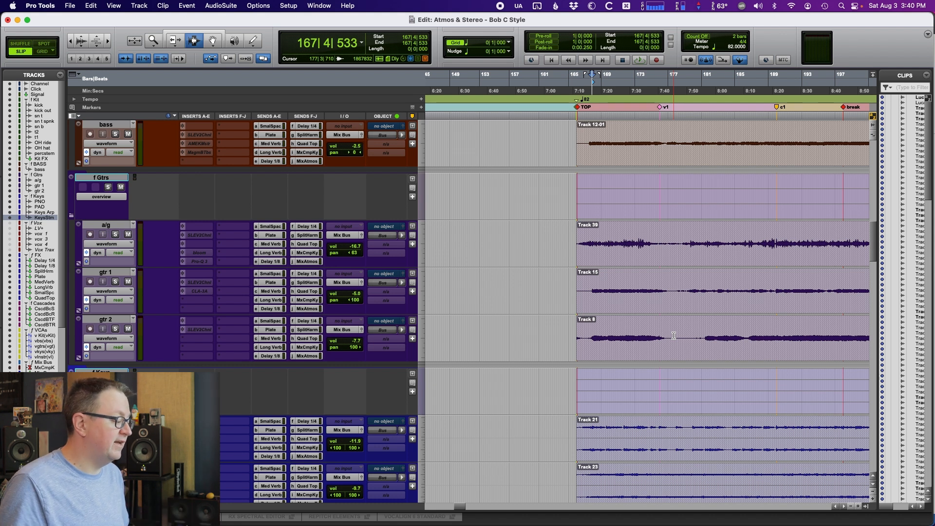
Open the panner of gtr 1's Mix Atmos send.
left_click(309, 308)
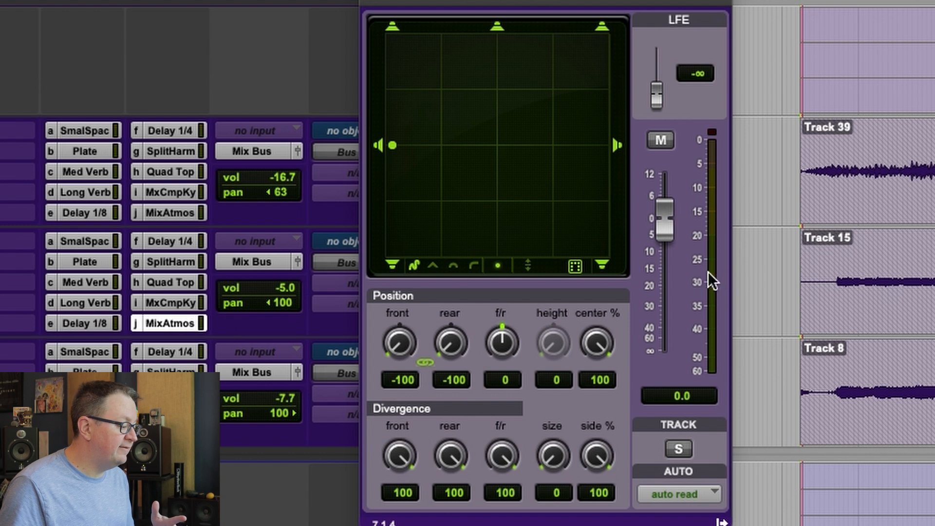